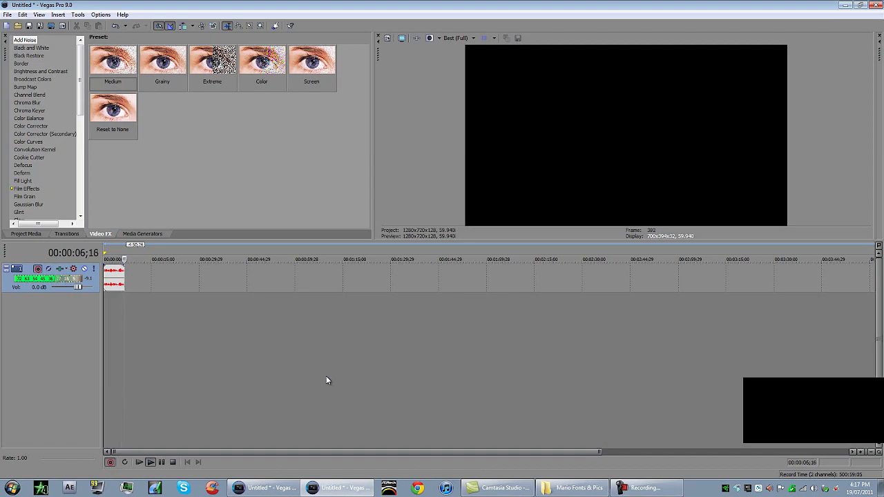
# - Look over the Mario Fonts & Pics folder and switch to the Vegas Pro project containing the gameplay clip
pyautogui.click(586, 492)
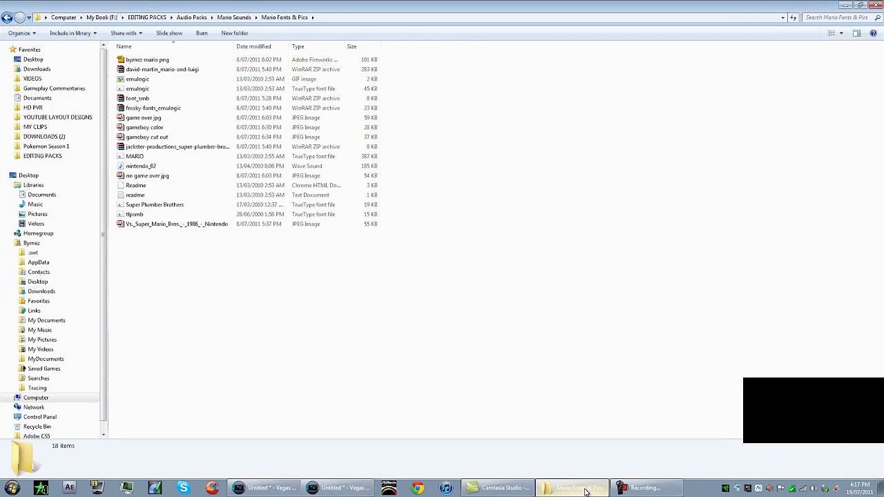
pyautogui.moveTo(465, 73); pyautogui.dragTo(390, 63)
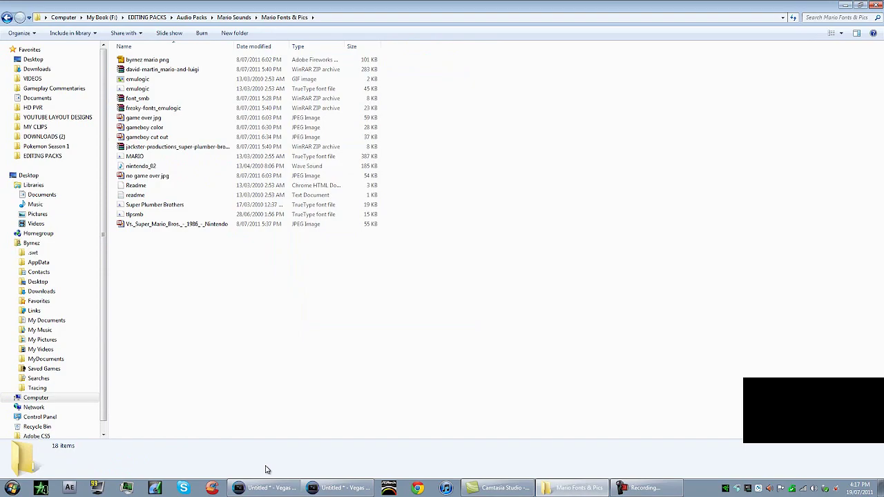
pyautogui.click(268, 488)
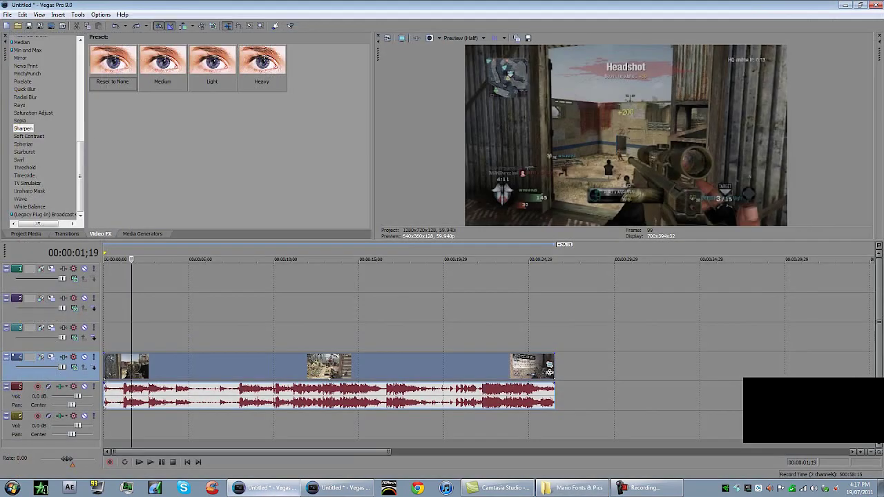
pyautogui.scroll(-2, 132, 358)
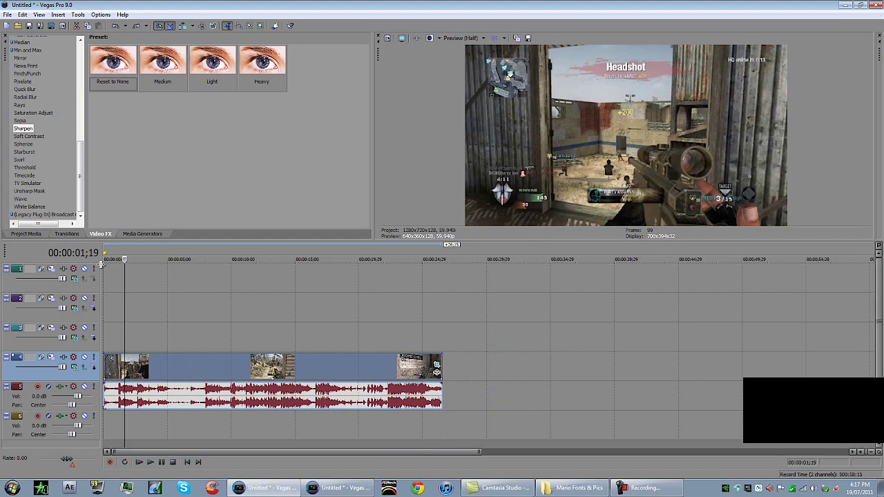
pyautogui.rightClick(37, 288)
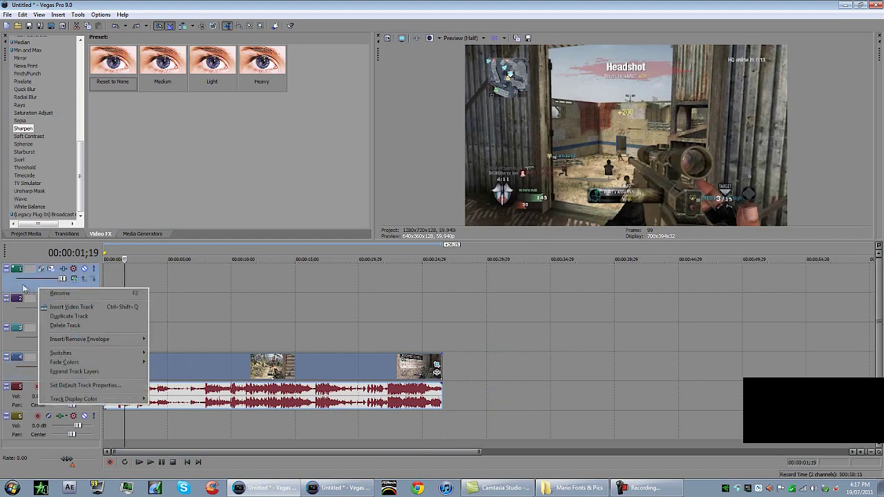
pyautogui.rightClick(23, 286)
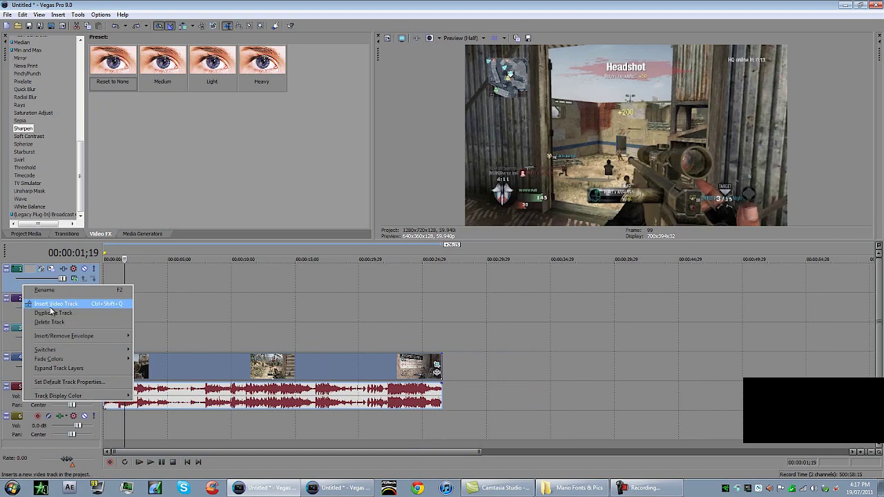
pyautogui.click(216, 4)
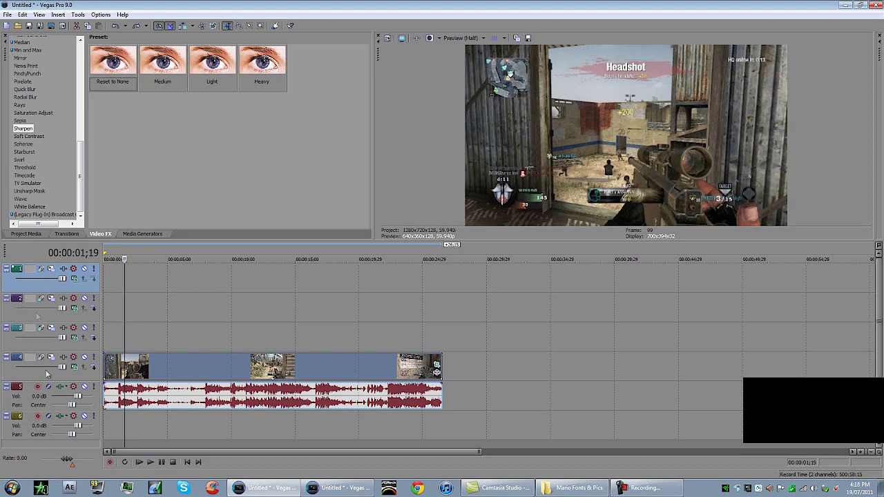
pyautogui.rightClick(33, 425)
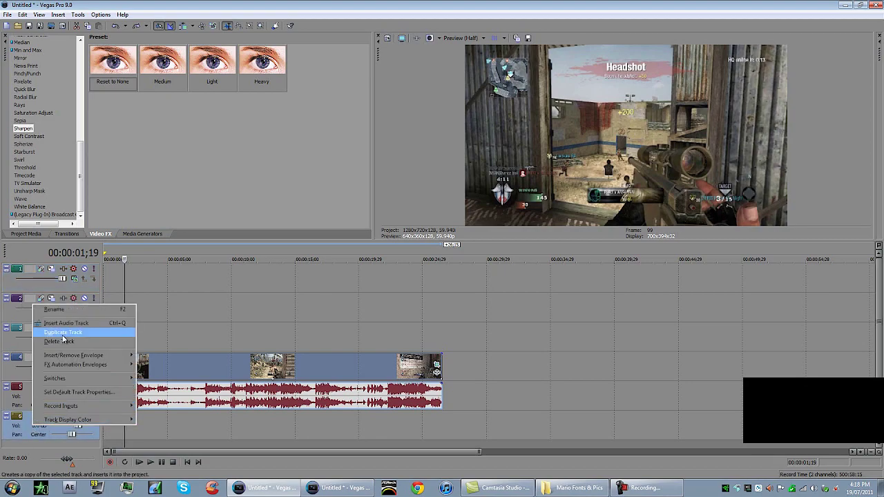
pyautogui.rightClick(23, 399)
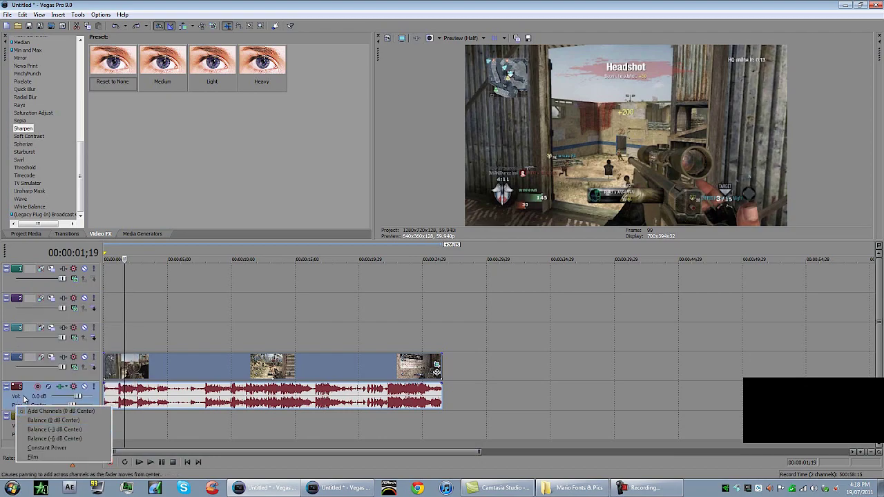
pyautogui.rightClick(33, 412)
pyautogui.rightClick(33, 412)
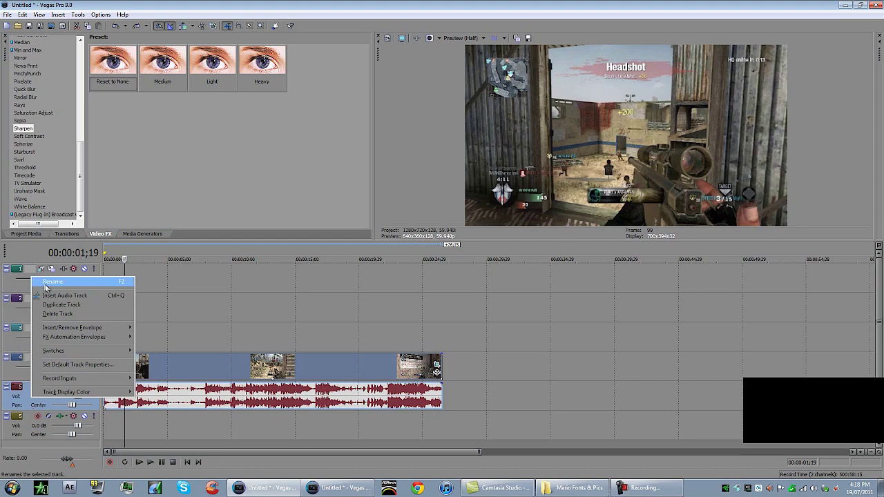
pyautogui.click(14, 374)
pyautogui.rightClick(13, 375)
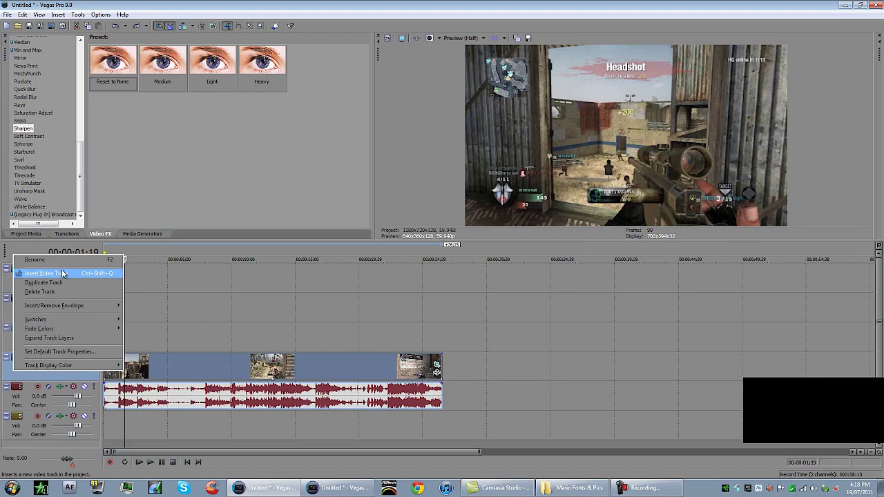
# - Find the sniper shot near the start of the gameplay clip frame by frame, ending at about 00:00:01;03
pyautogui.click(123, 377)
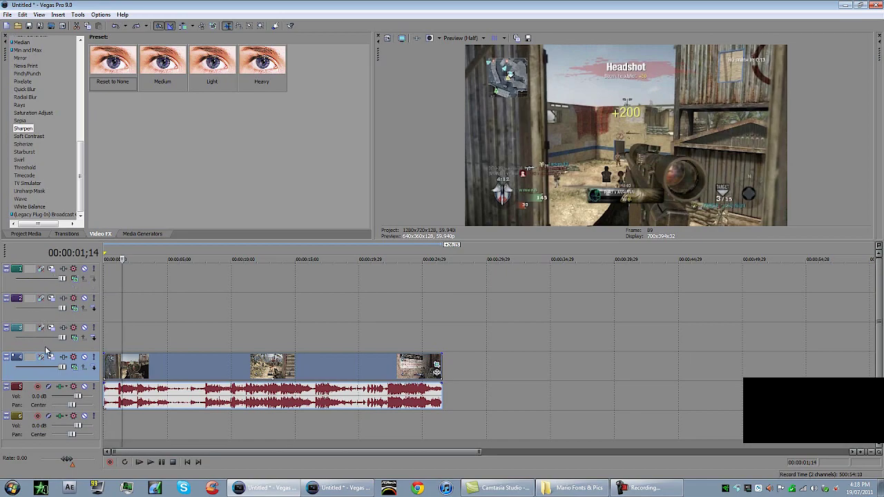
pyautogui.click(33, 435)
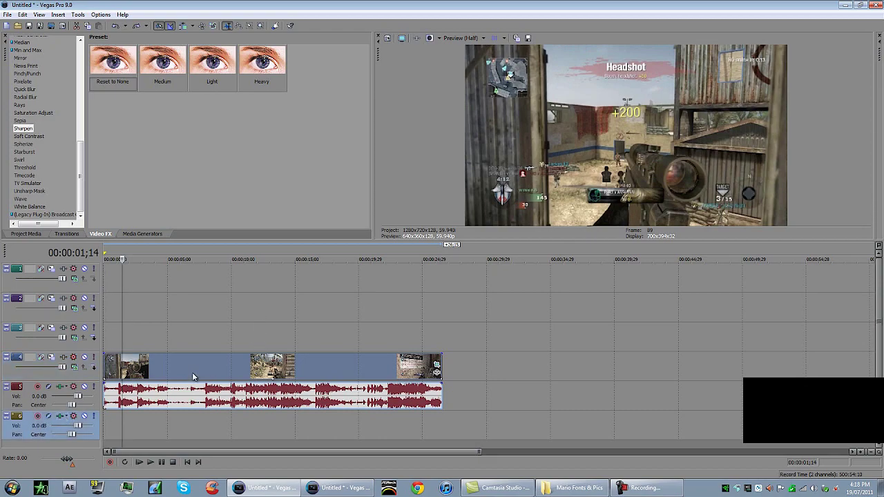
pyautogui.click(117, 371)
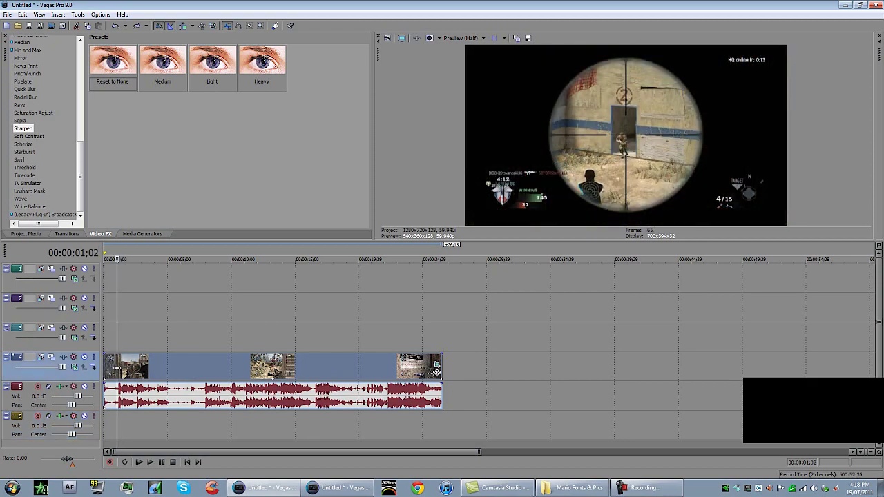
pyautogui.hotkey('alt', 'Right')
pyautogui.hotkey('alt', 'Right')
pyautogui.hotkey('alt', 'Right')
pyautogui.hotkey('alt', 'Right')
pyautogui.hotkey('alt', 'Right')
pyautogui.hotkey('alt', 'Right')
pyautogui.press('Left')
pyautogui.press('Left')
pyautogui.press('Left')
pyautogui.press('Left')
pyautogui.press('Left')
pyautogui.press('Left')
pyautogui.press('Left')
pyautogui.press('Left')
pyautogui.press('Left')
pyautogui.press('Left')
pyautogui.press('Left')
pyautogui.press('Left')
pyautogui.press('Left')
pyautogui.press('Left')
pyautogui.press('Left')
pyautogui.press('Left')
pyautogui.press('Left')
pyautogui.press('Left')
pyautogui.press('Left')
pyautogui.press('Left')
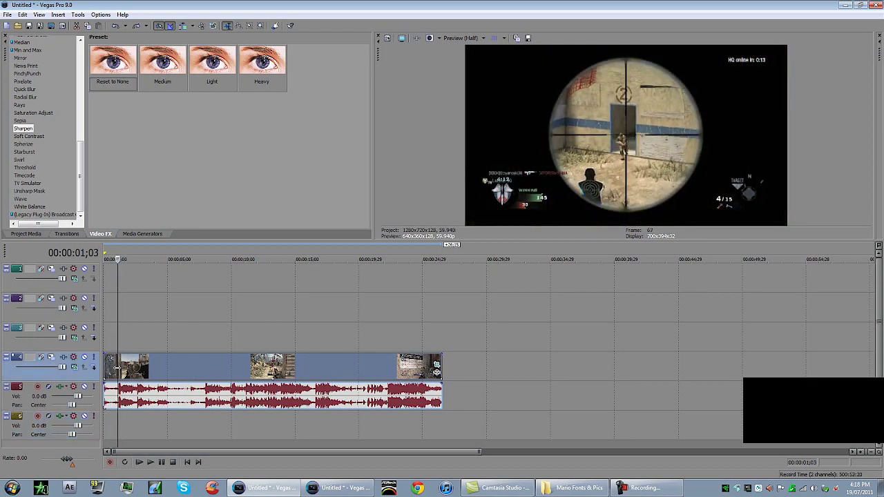
# - Turn off Maintain aspect ratio in the gameplay clip's video event properties
pyautogui.click(178, 358)
pyautogui.rightClick(177, 358)
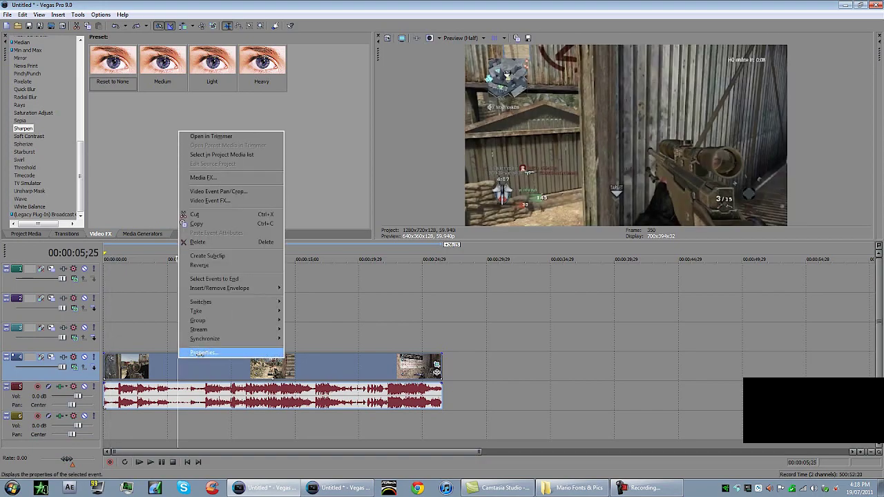
pyautogui.click(199, 353)
pyautogui.click(523, 85)
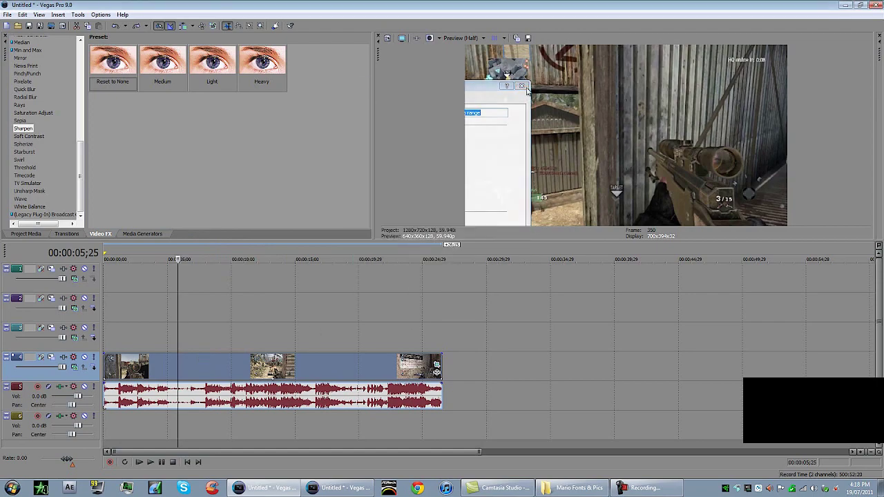
pyautogui.rightClick(198, 358)
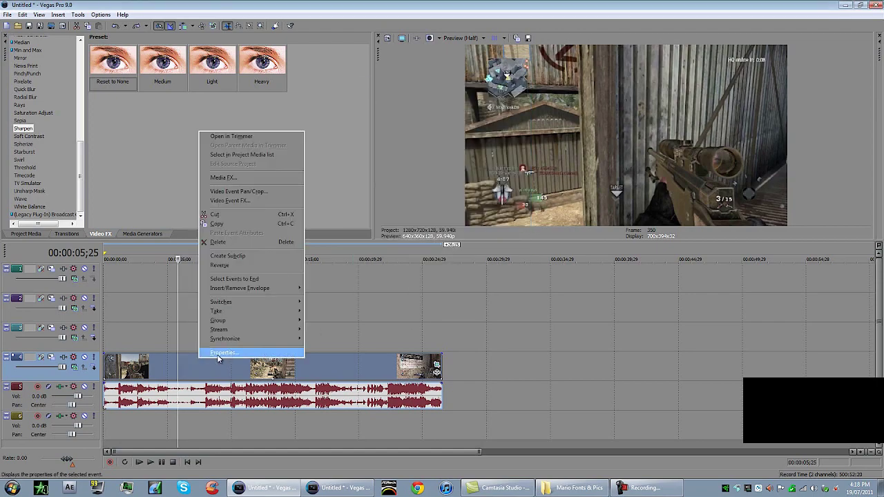
pyautogui.click(217, 353)
pyautogui.click(387, 161)
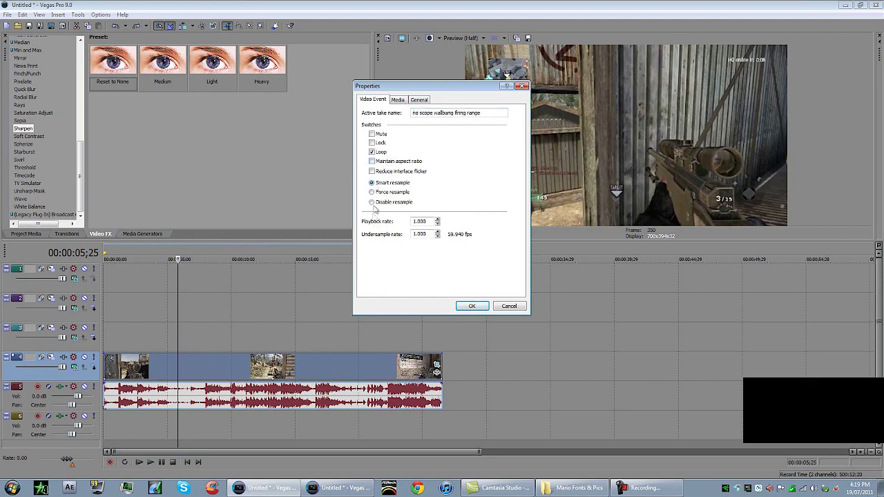
pyautogui.click(472, 306)
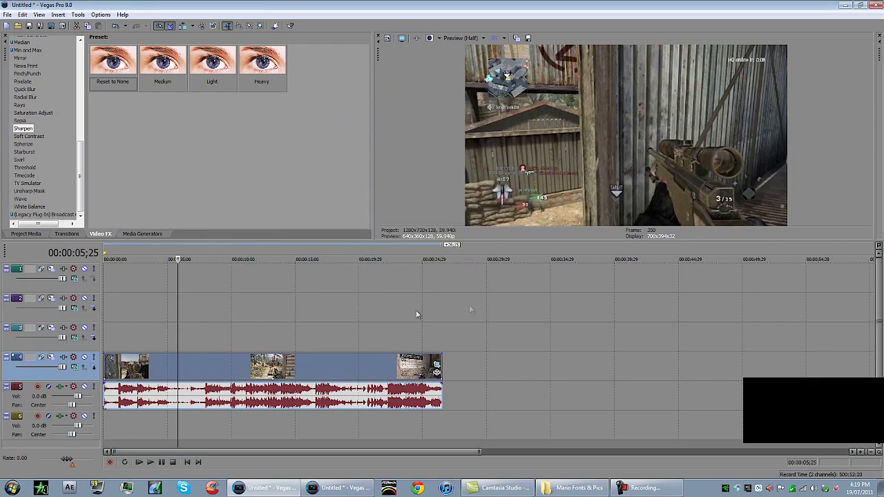
# - Open Event Pan/Crop for the gameplay clip and choose the "my pvr crop (:" preset
pyautogui.click(437, 369)
pyautogui.click(344, 158)
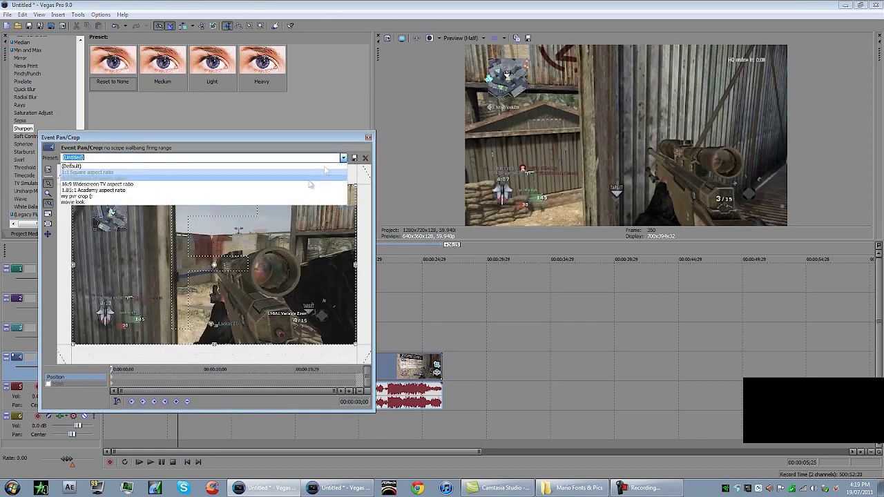
pyautogui.click(342, 199)
# - Try cropping the gameplay clip manually by pulling in the upper and side edges of the crop frame
pyautogui.click(344, 158)
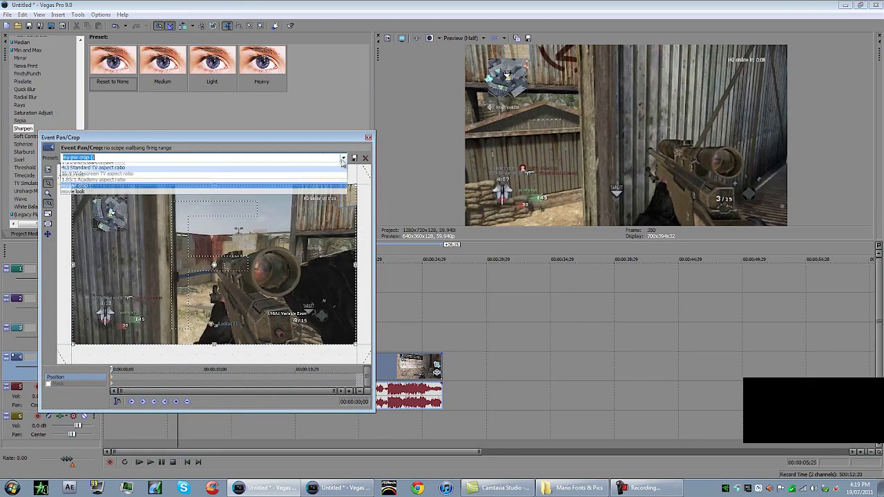
pyautogui.click(337, 168)
pyautogui.moveTo(355, 186); pyautogui.dragTo(355, 194)
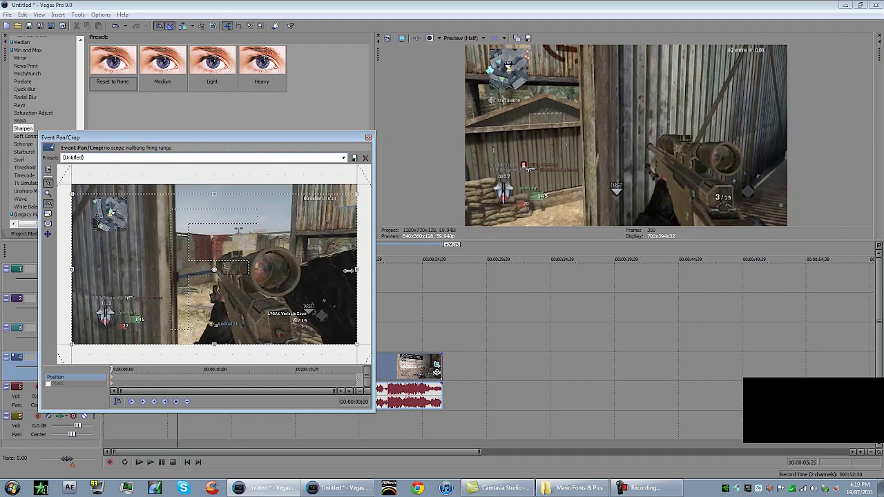
pyautogui.moveTo(357, 270); pyautogui.dragTo(348, 271)
pyautogui.moveTo(186, 307); pyautogui.dragTo(187, 301)
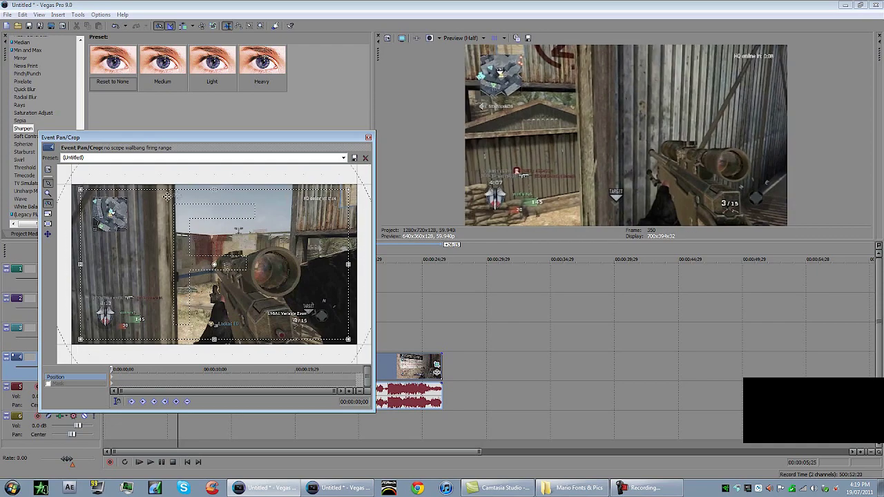
# - Replace the manual crop with the "my pvr crop (:" preset and place the playhead at 00:00:01;08
pyautogui.click(343, 158)
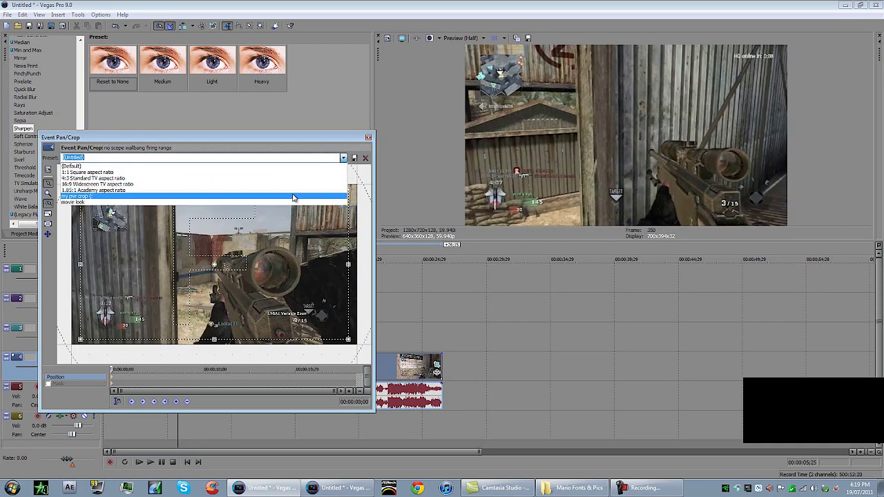
pyautogui.click(293, 197)
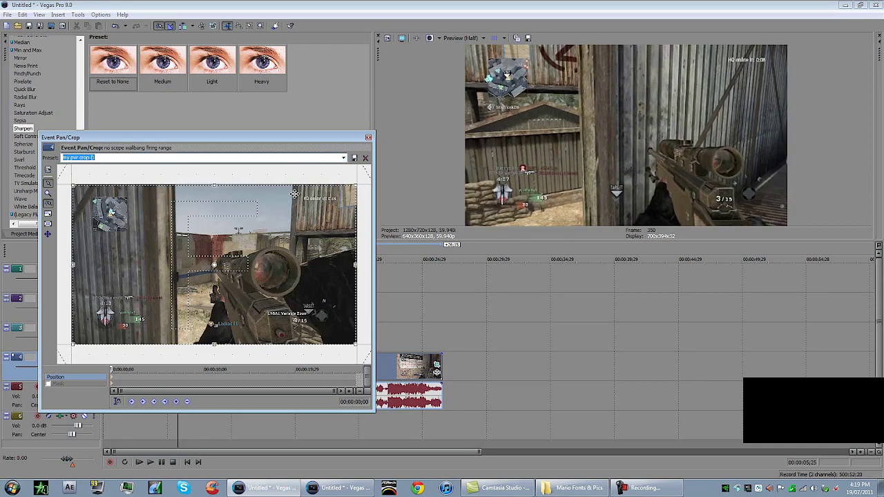
pyautogui.click(368, 139)
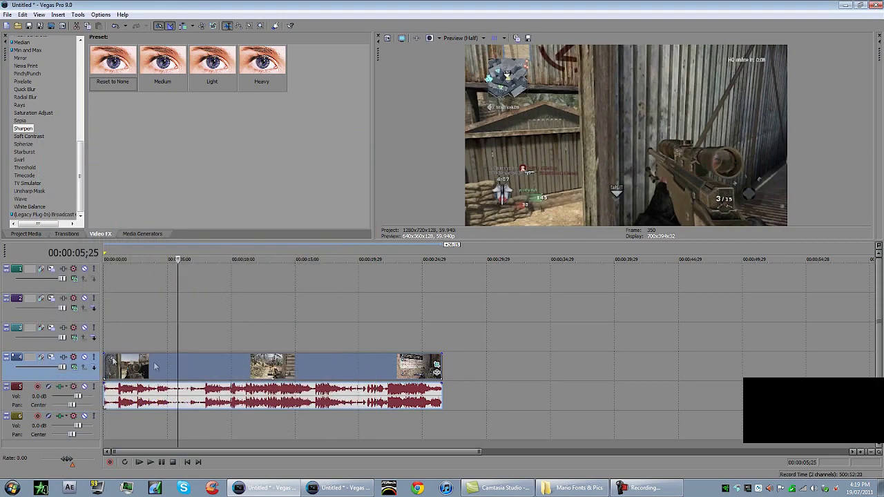
pyautogui.click(120, 367)
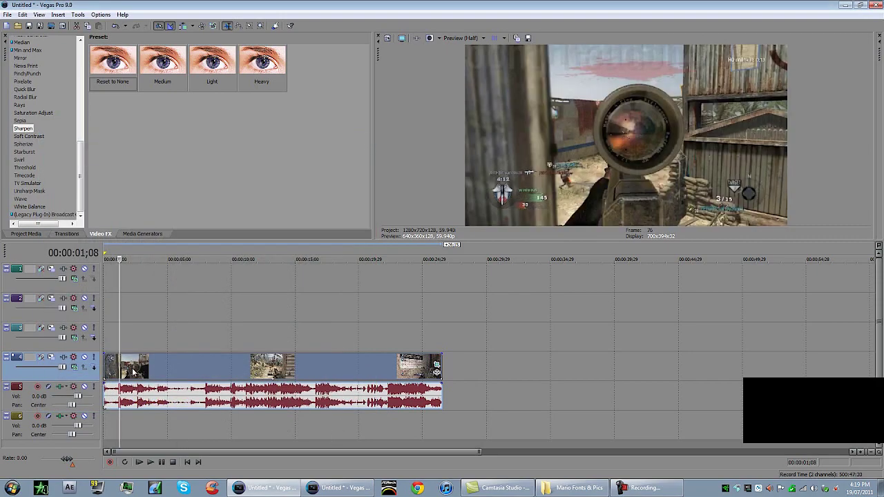
# - Review the image, MARIO font and nintendo_02 sound files in the Mario Fonts & Pics folder
pyautogui.click(563, 489)
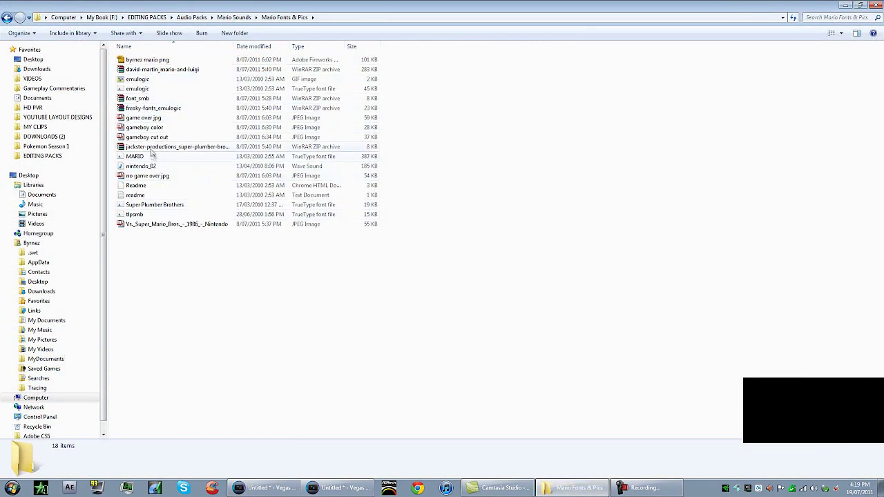
pyautogui.click(152, 63)
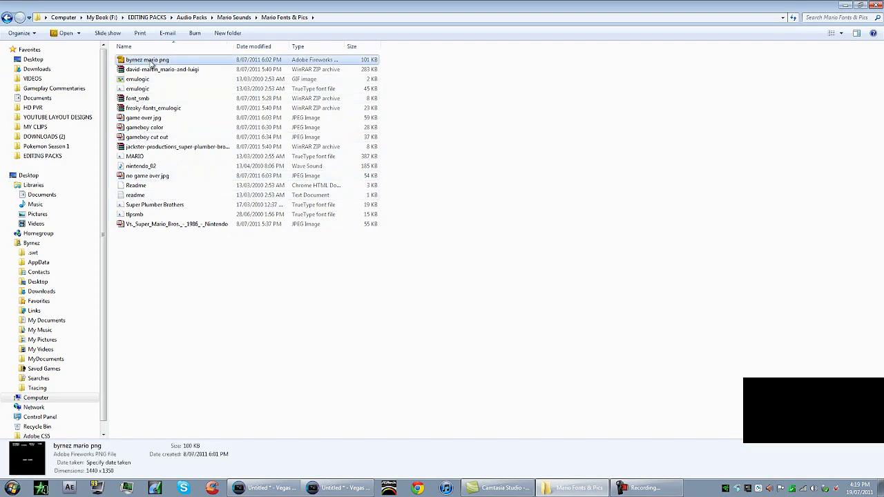
pyautogui.click(153, 175)
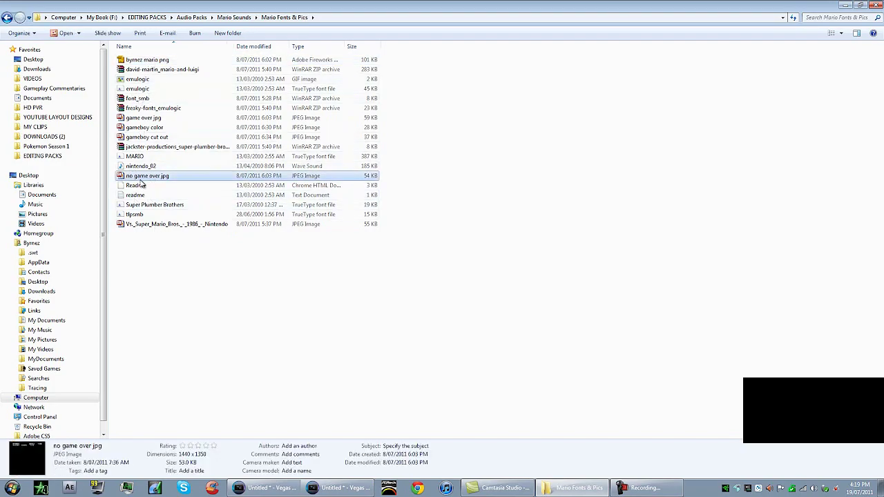
pyautogui.click(151, 224)
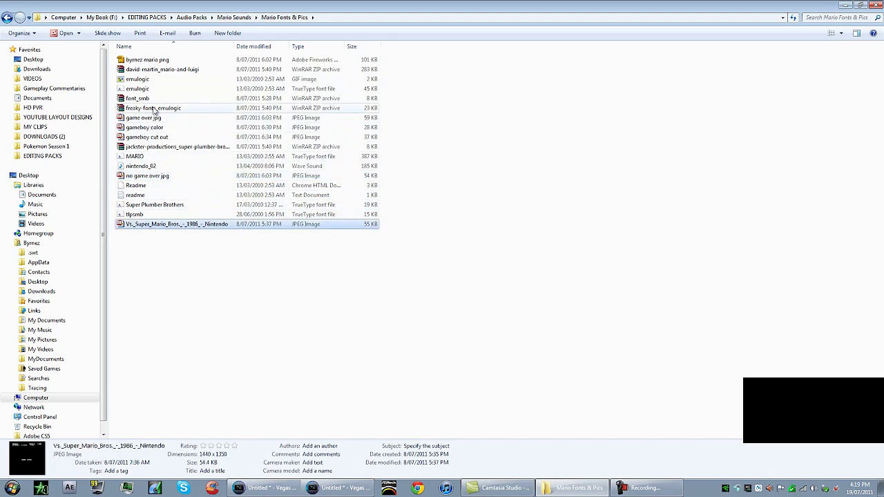
pyautogui.click(155, 160)
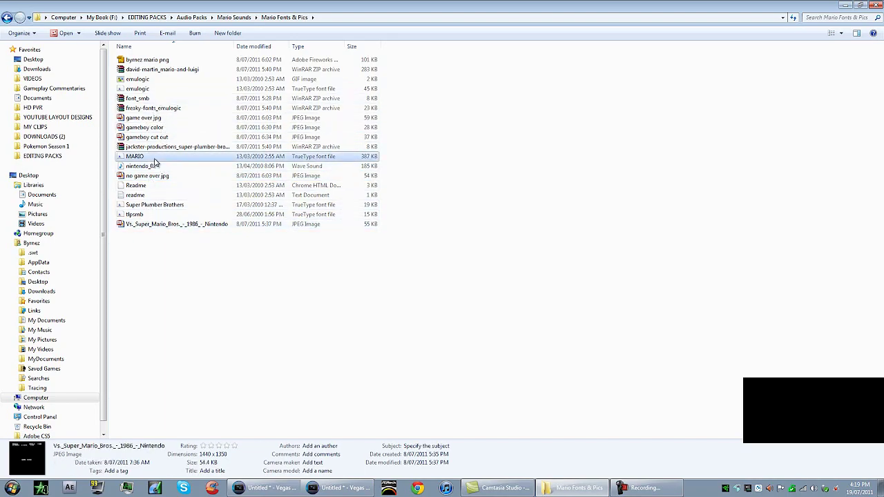
pyautogui.click(160, 167)
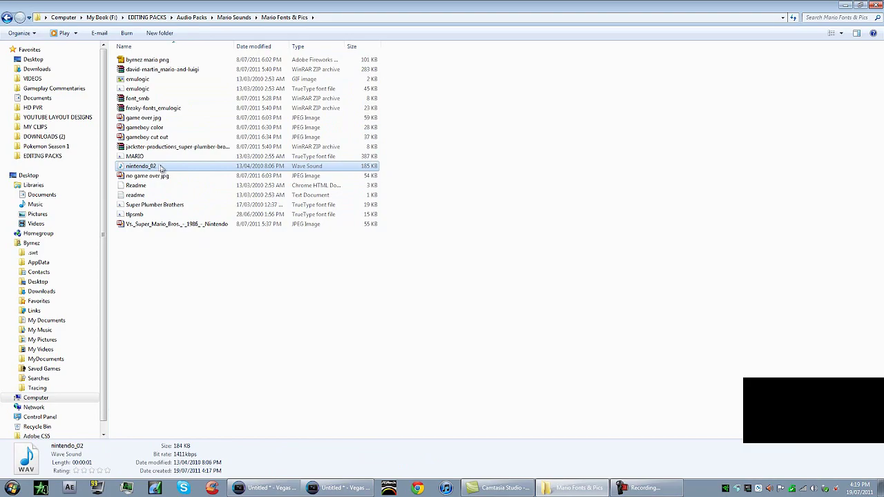
pyautogui.click(163, 259)
# - Switch to Chrome, close the Facebook and YouTube pages, and search Google Images for "mario coin"
pyautogui.click(419, 488)
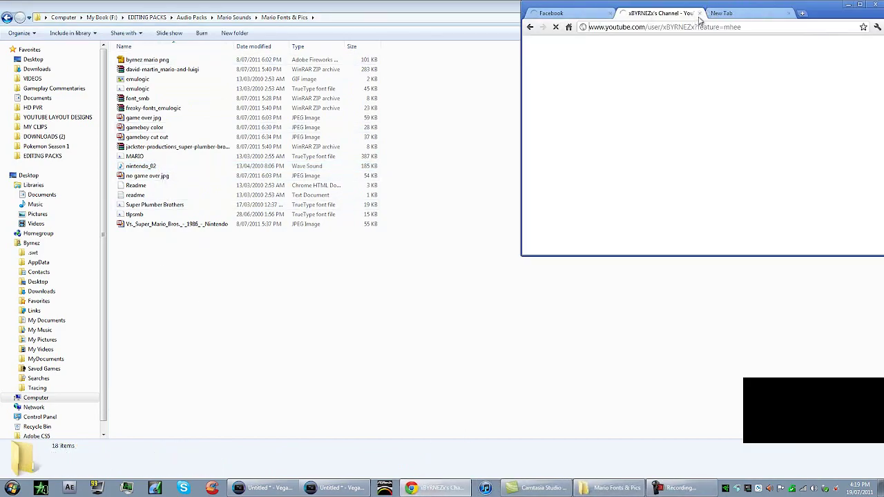
pyautogui.click(700, 14)
pyautogui.click(611, 13)
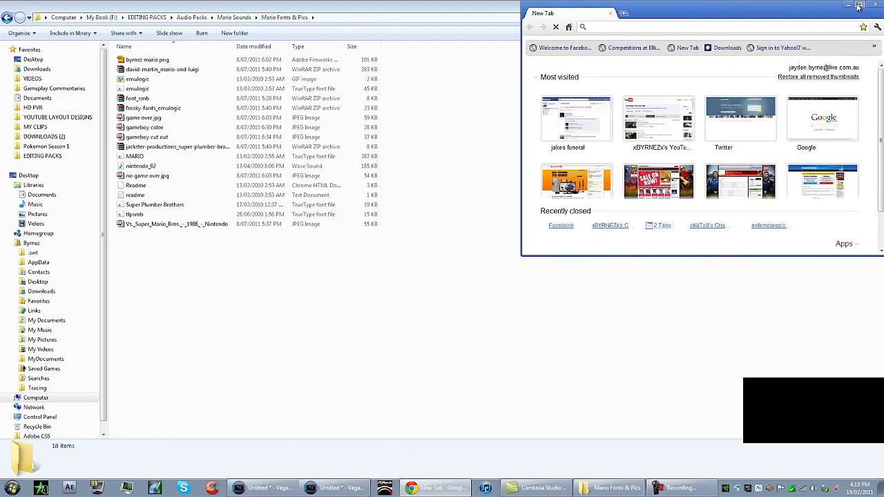
pyautogui.click(859, 6)
pyautogui.click(46, 20)
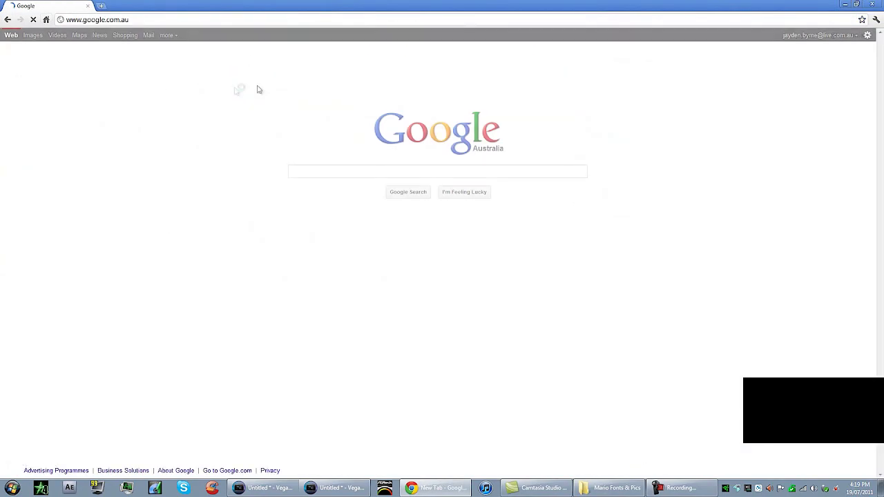
pyautogui.click(33, 36)
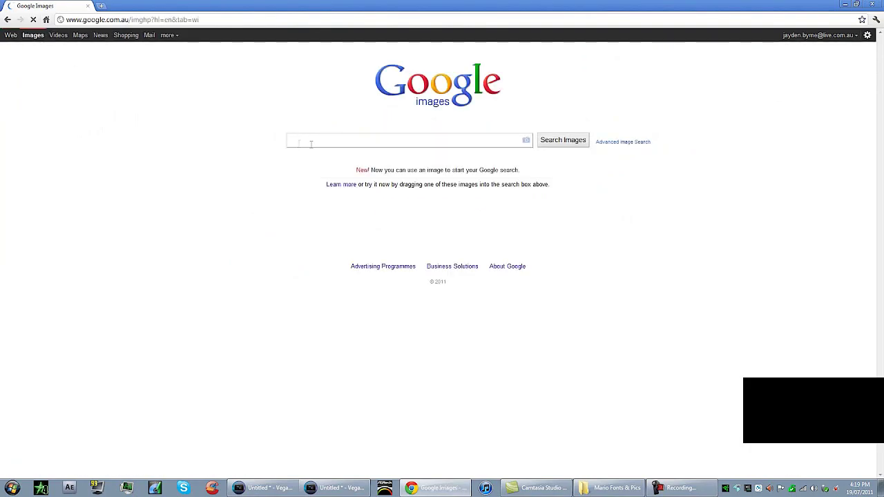
pyautogui.write('mario coin')
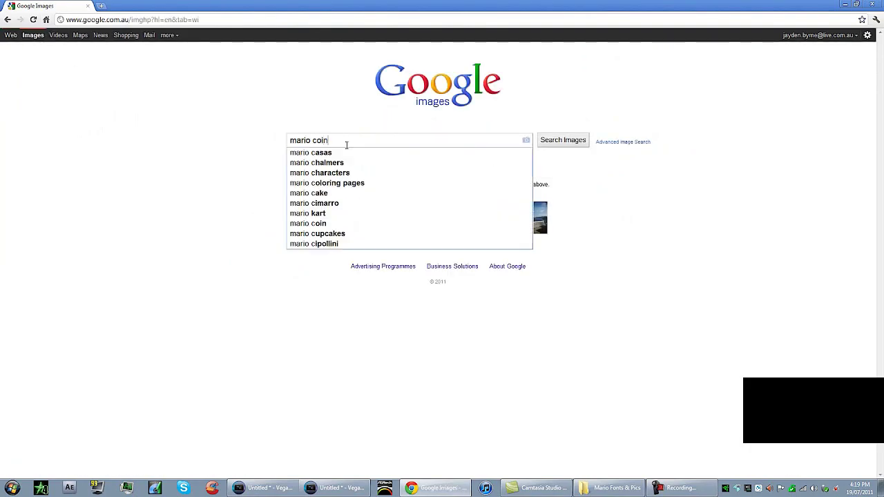
pyautogui.press('Return')
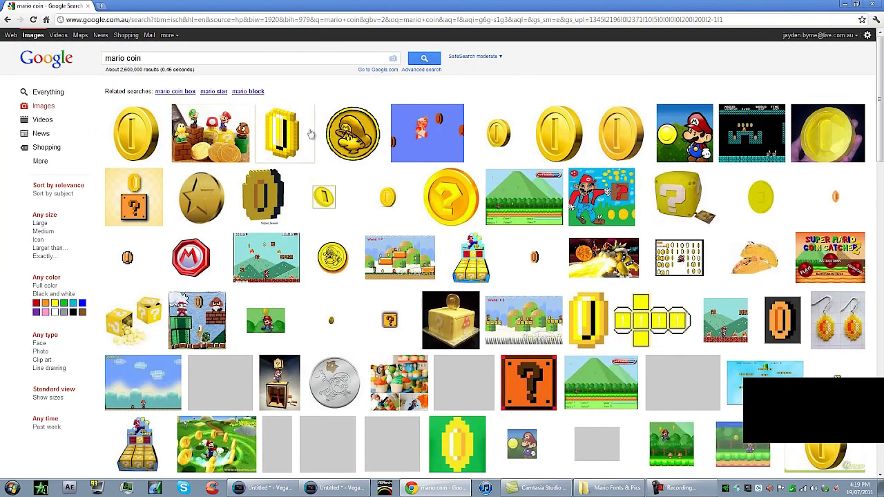
# - Open the blocky 3D yellow coin result at full size in a separate page and start saving the image
pyautogui.rightClick(304, 131)
pyautogui.click(335, 136)
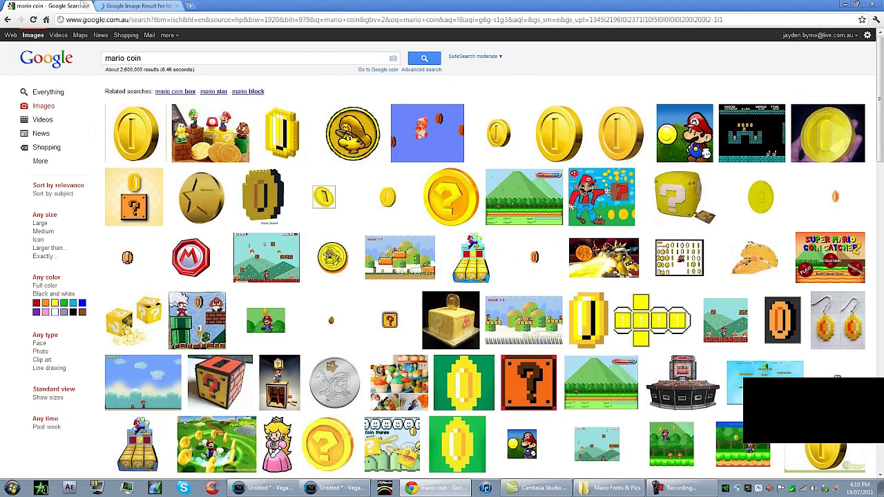
pyautogui.click(138, 5)
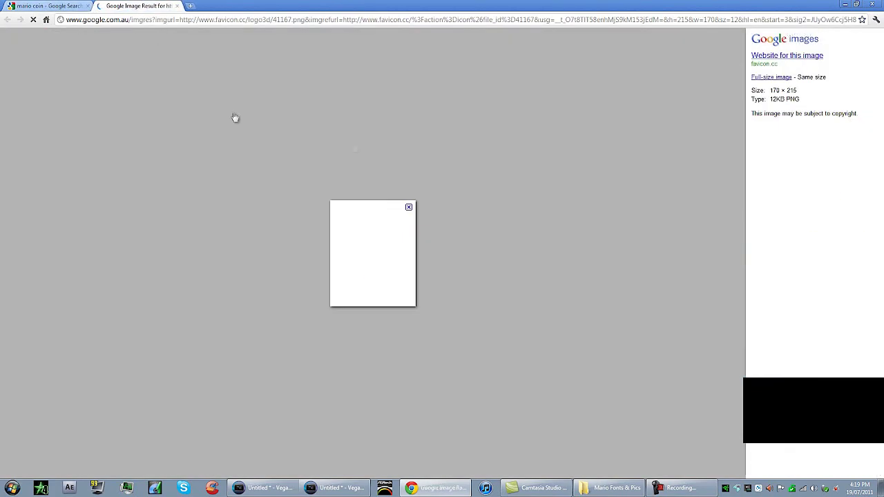
pyautogui.click(772, 77)
pyautogui.rightClick(42, 64)
pyautogui.click(55, 72)
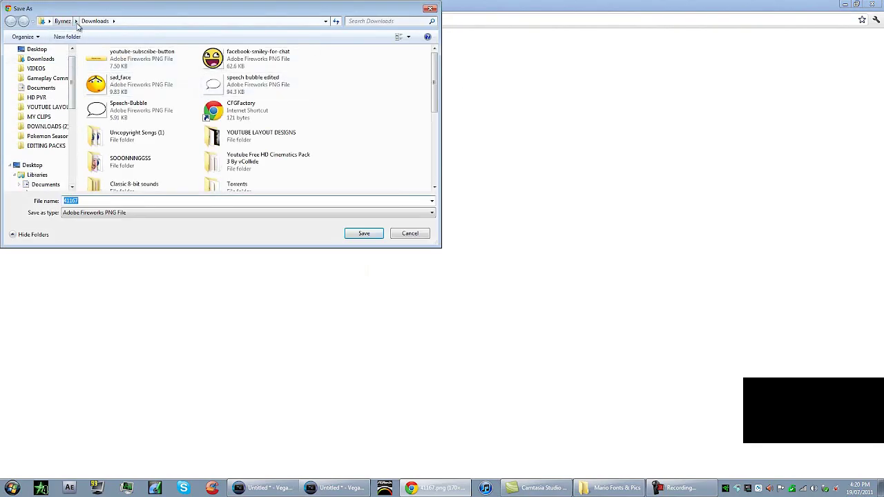
# - Browse the save location to My Book (F:) > EDITING PACKS > Audio Packs > Mario Sounds > Mario Fonts & Pics
pyautogui.click(76, 21)
pyautogui.click(48, 21)
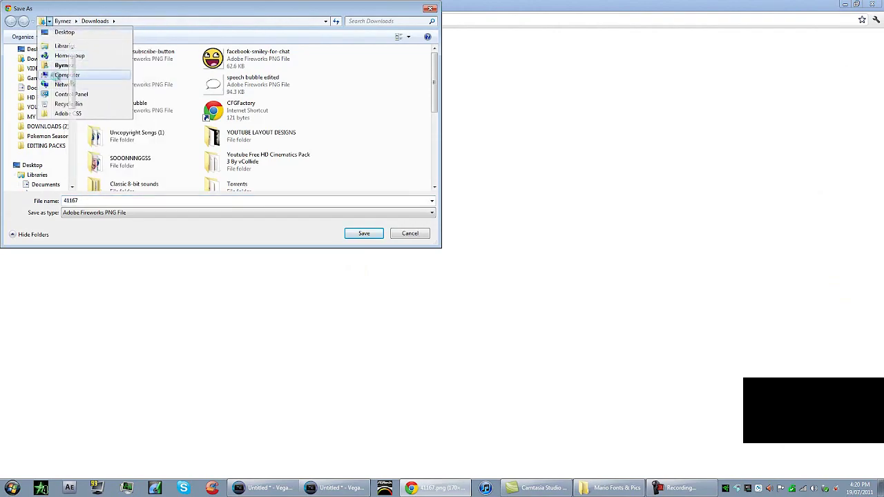
pyautogui.click(63, 74)
pyautogui.doubleClick(218, 76)
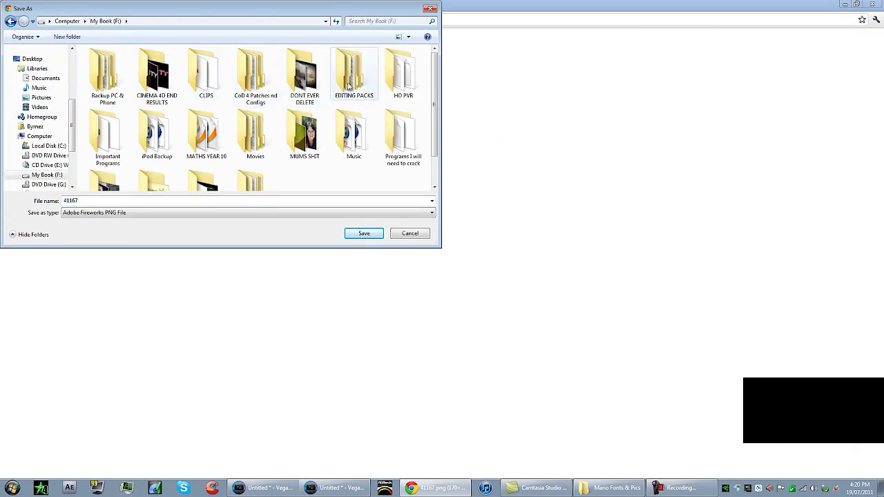
pyautogui.doubleClick(352, 75)
pyautogui.click(144, 83)
pyautogui.doubleClick(145, 86)
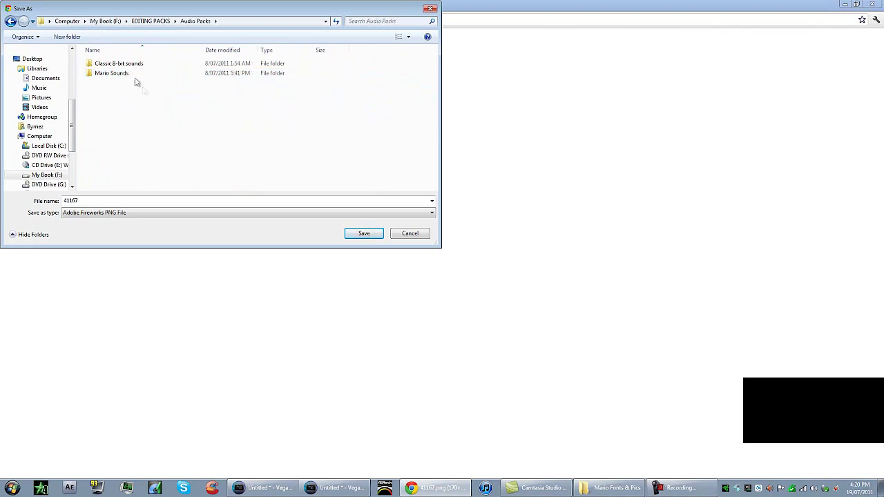
pyautogui.doubleClick(128, 73)
pyautogui.click(124, 66)
pyautogui.doubleClick(125, 66)
pyautogui.click(124, 68)
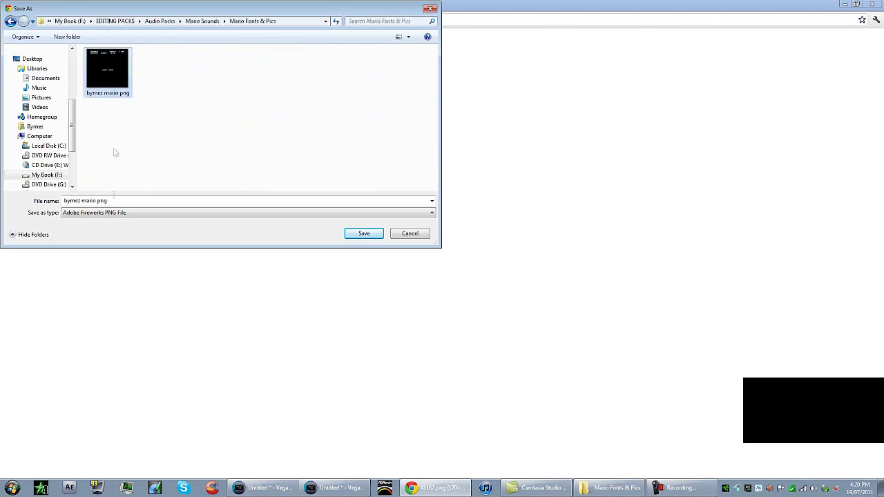
# - Save the coin image as "mario coin" and close its page
pyautogui.click(122, 205)
pyautogui.write('mario coin')
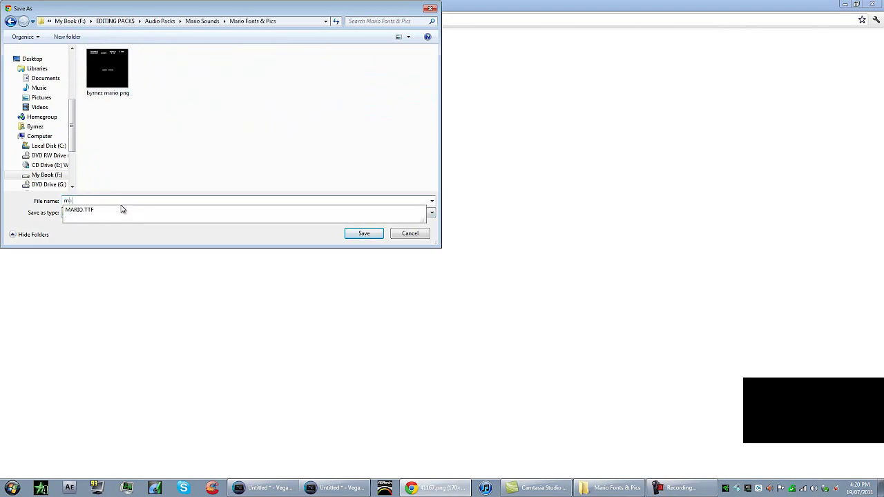
pyautogui.press('Return')
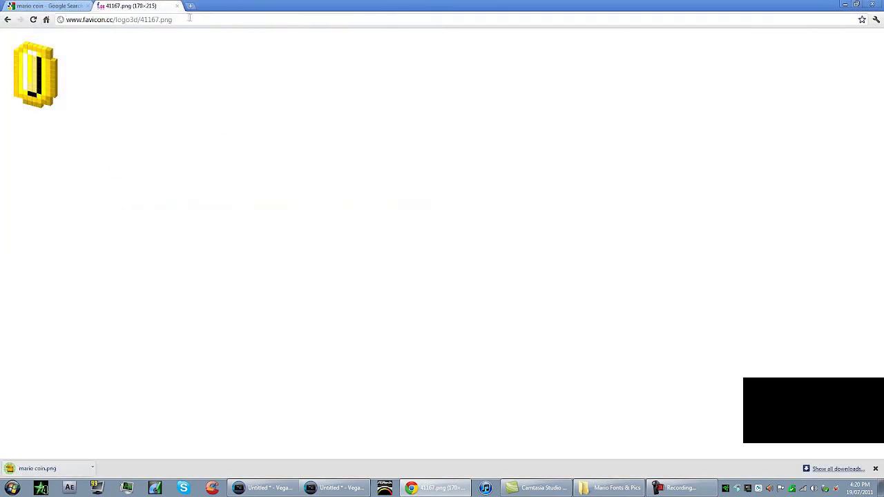
pyautogui.click(177, 6)
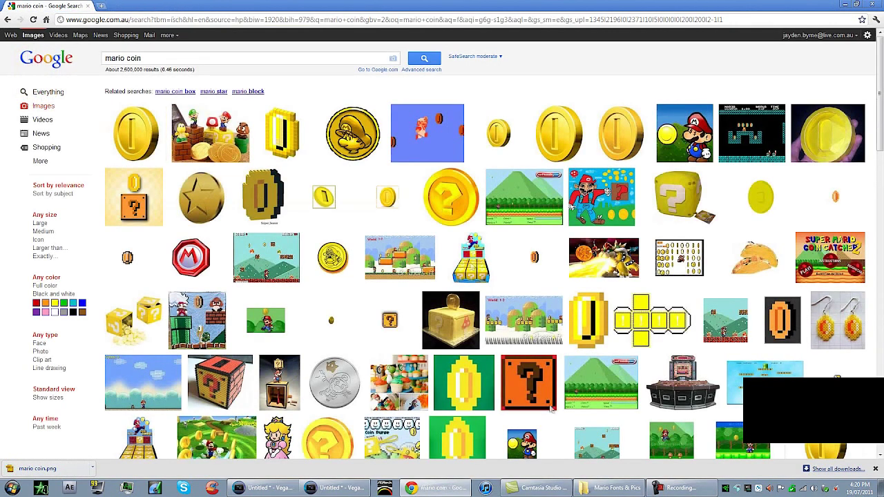
# - Place the mario coin image from the Mario Fonts & Pics folder on Vegas track 3, starting at 00:00:01;08
pyautogui.click(614, 487)
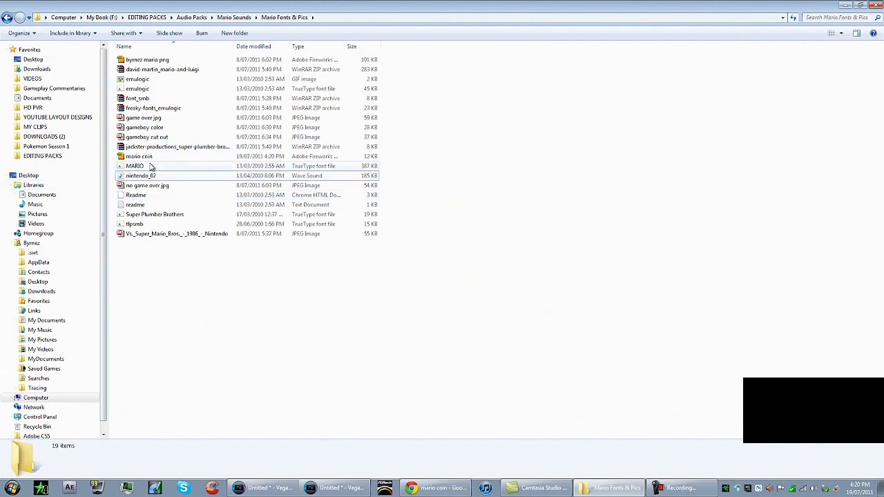
pyautogui.click(139, 157)
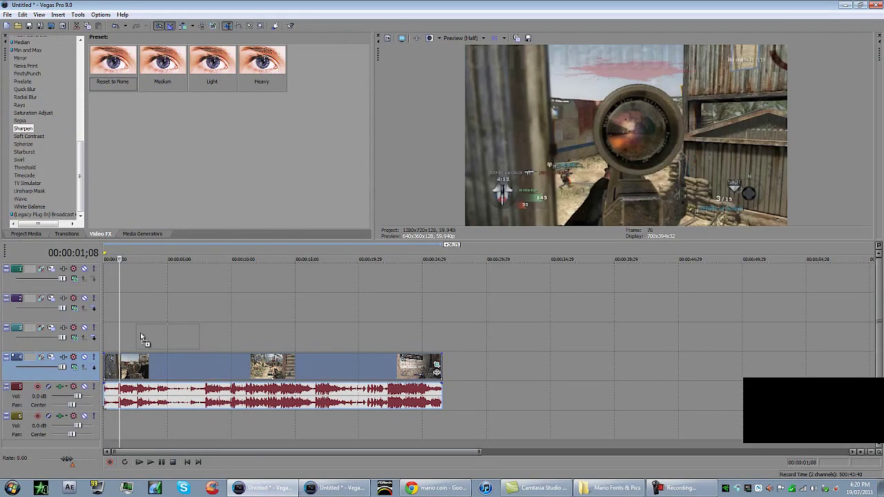
pyautogui.moveTo(145, 339); pyautogui.dragTo(125, 337)
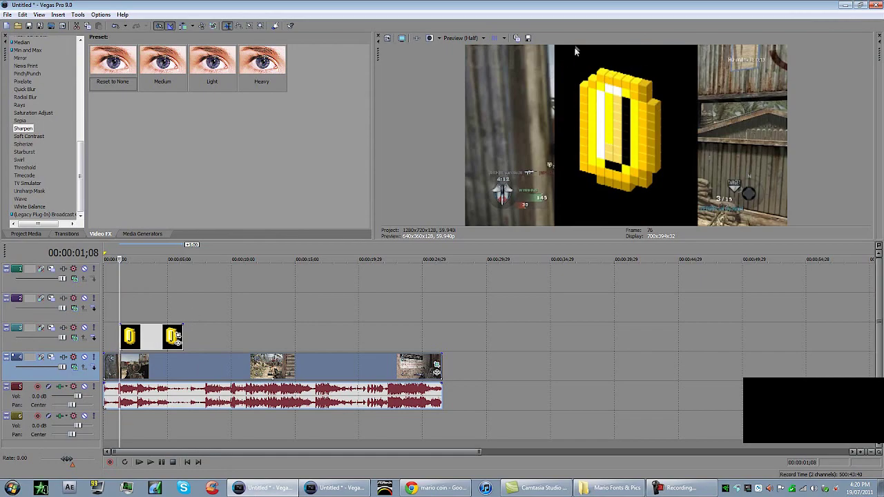
# - Try the Screen and Overlay compositing modes on the coin's track and settle on Screen
pyautogui.click(76, 338)
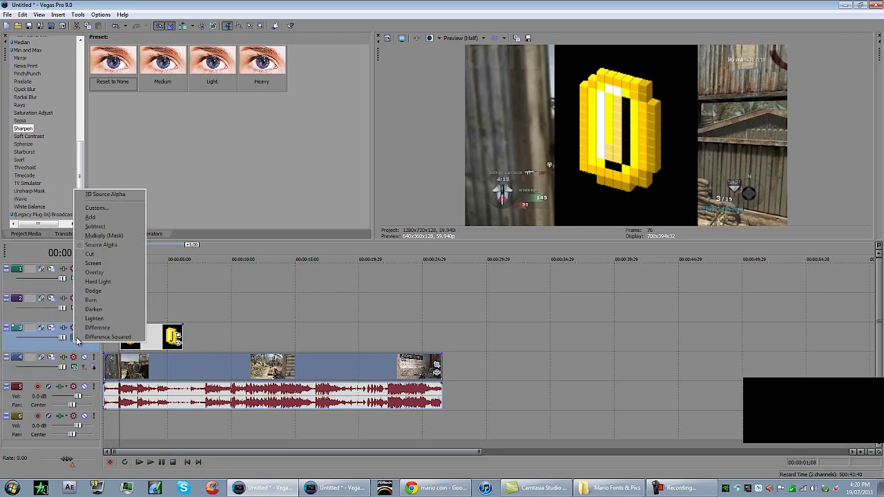
pyautogui.click(114, 274)
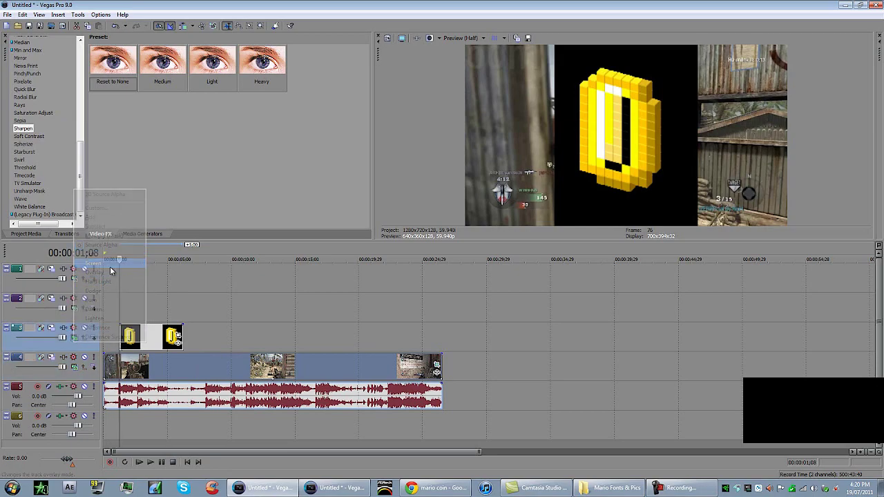
pyautogui.click(76, 338)
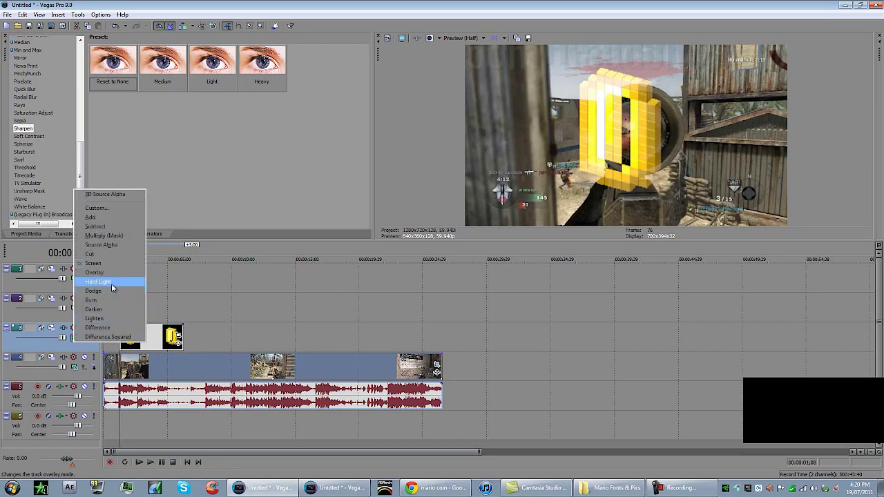
pyautogui.click(110, 273)
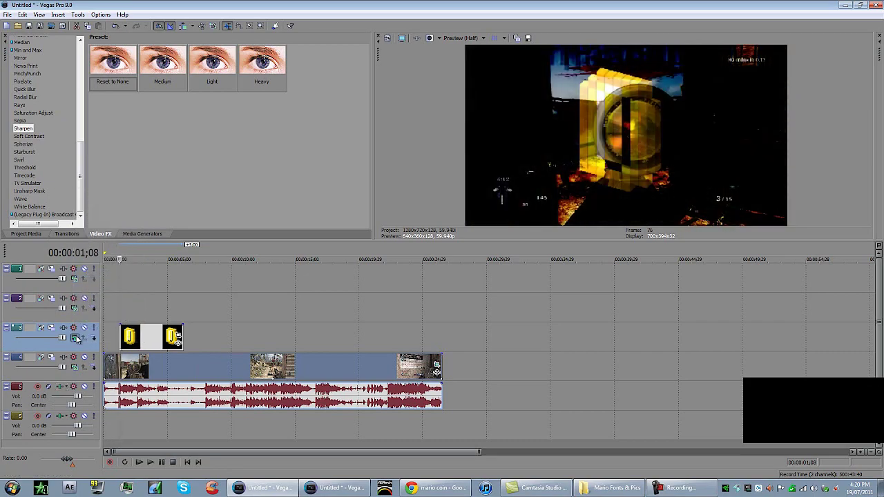
pyautogui.click(76, 338)
pyautogui.click(111, 266)
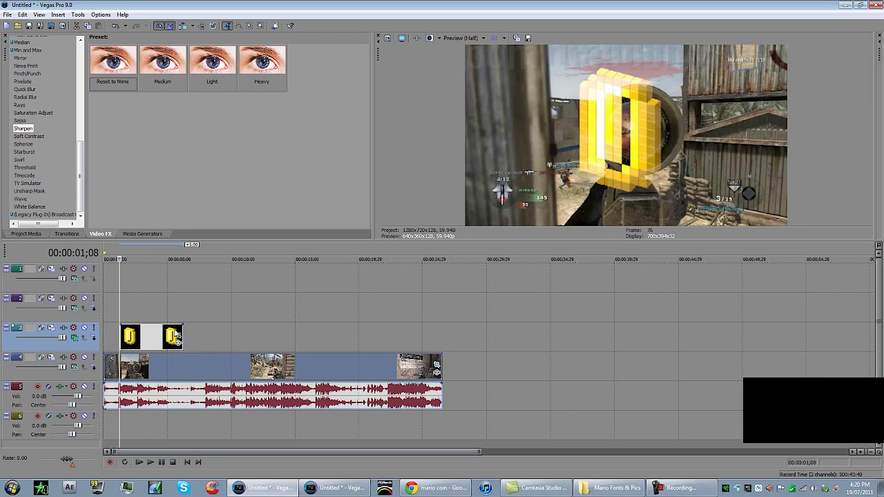
# - In the coin's Event Pan/Crop, enlarge the crop frame and shift it so the shrunken coin sits just below the visible picture
pyautogui.click(177, 335)
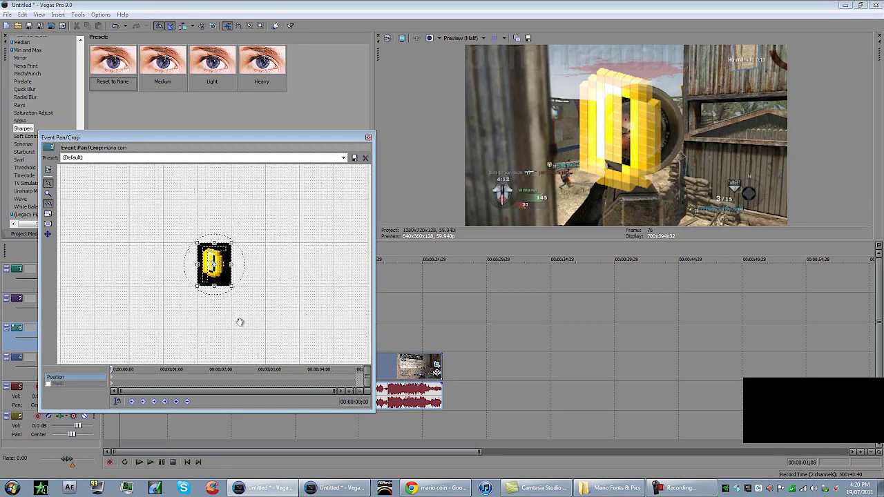
pyautogui.scroll(-1, 240, 322)
pyautogui.scroll(-2, 212, 298)
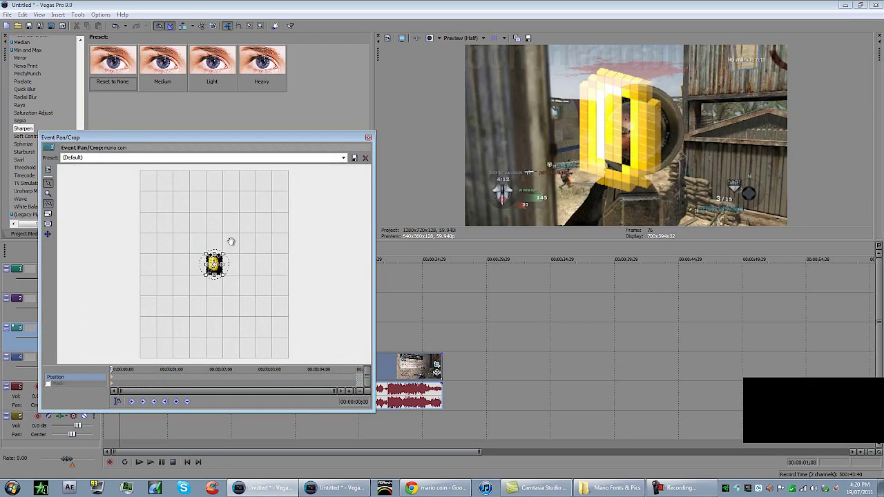
pyautogui.moveTo(223, 256); pyautogui.dragTo(340, 176)
pyautogui.moveTo(280, 219); pyautogui.dragTo(187, 190)
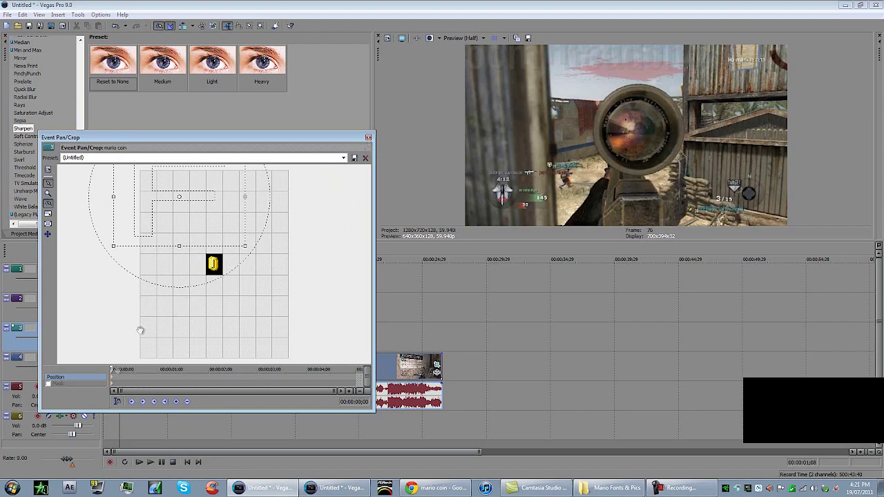
pyautogui.click(369, 137)
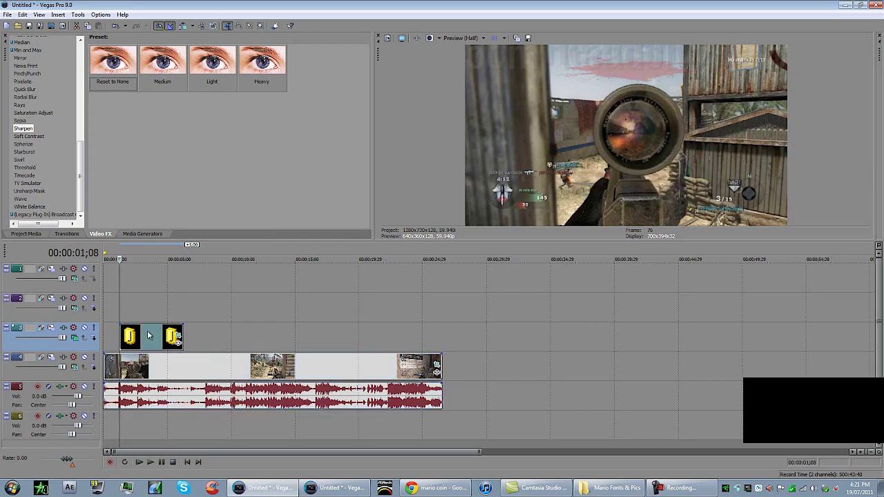
# - Split the coin event at 00:00:03;13 and delete the part after the cut
pyautogui.click(148, 333)
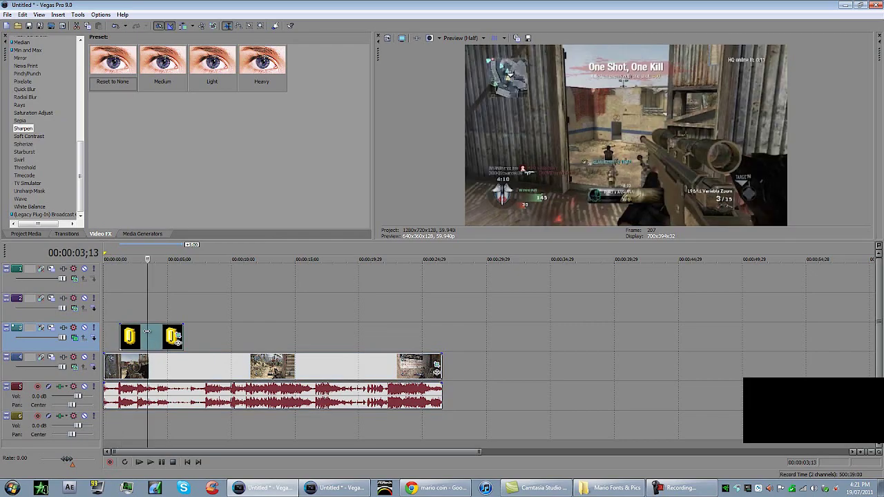
pyautogui.press('s')
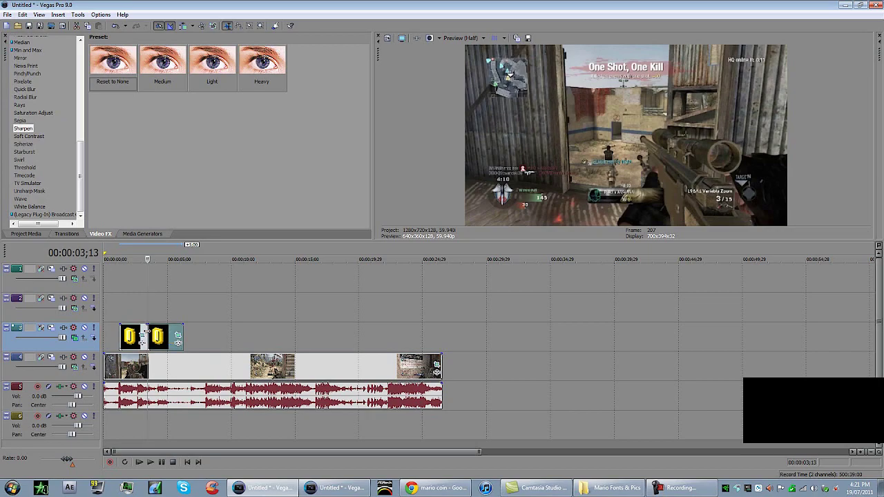
pyautogui.press('Delete')
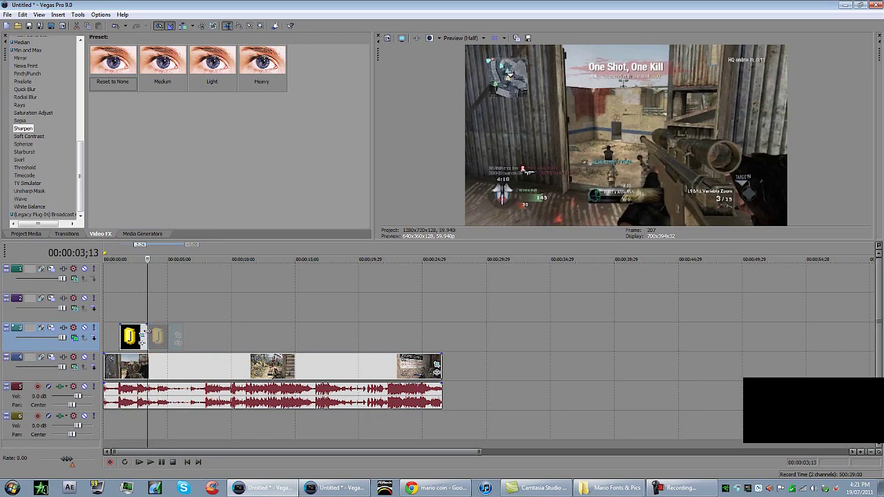
# - Play the gameplay briefly from the coin's start and step the playhead back to 00:00:01;08
pyautogui.click(125, 337)
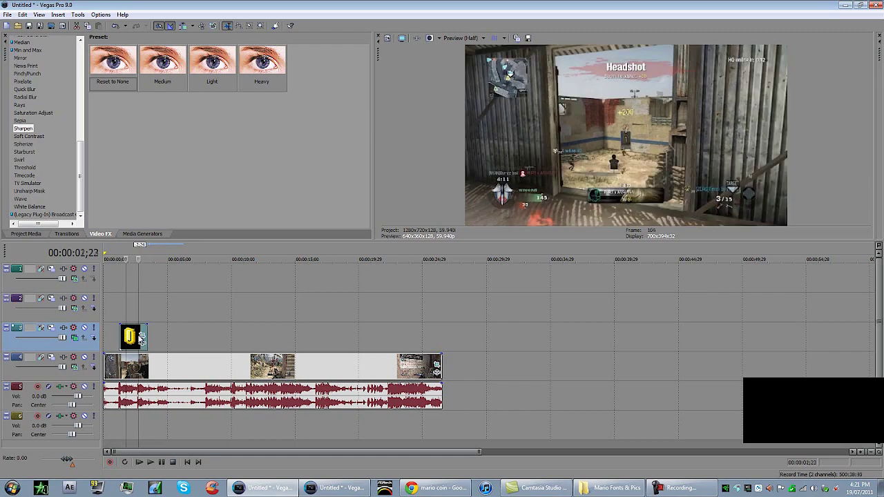
pyautogui.click(139, 332)
pyautogui.click(121, 338)
pyautogui.scroll(-2, 123, 339)
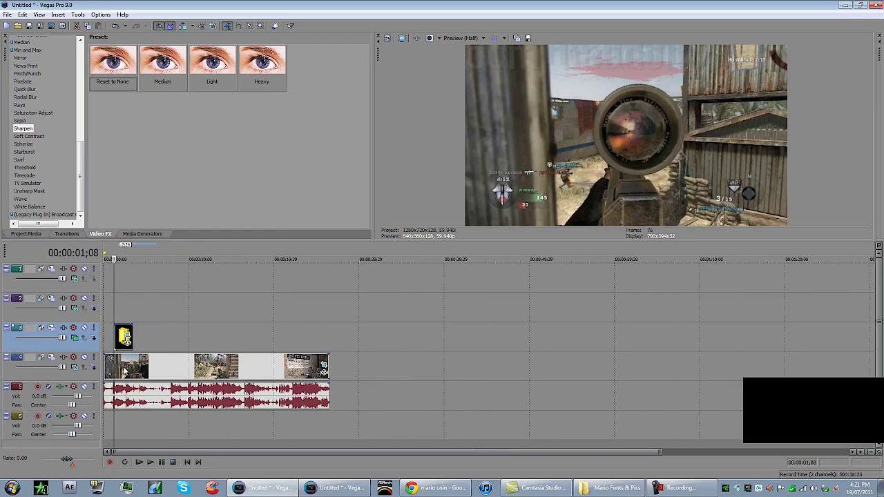
pyautogui.press('space')
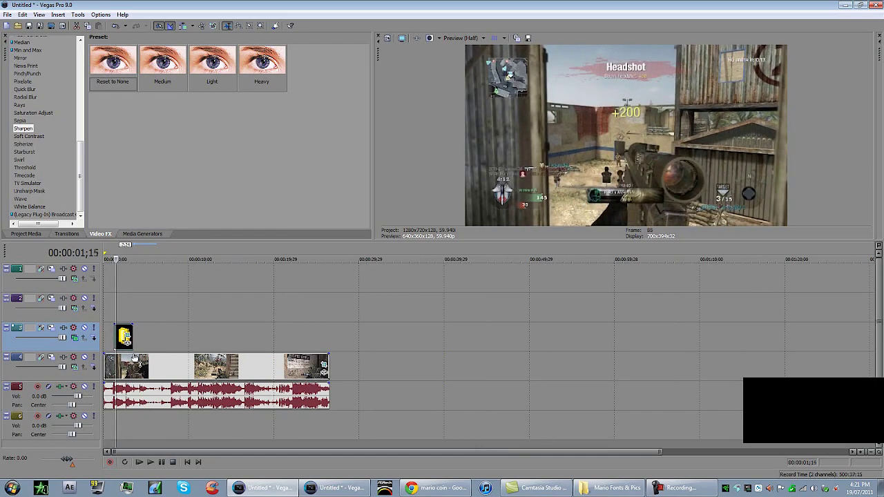
pyautogui.press('Left')
pyautogui.press('Left')
pyautogui.press('Left')
pyautogui.press('Left')
pyautogui.press('Left')
pyautogui.press('Left')
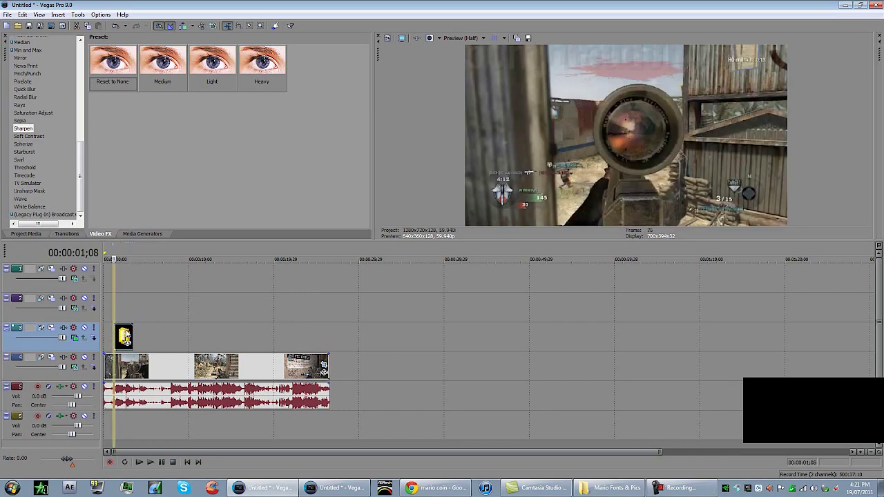
# - In the coin's Event Pan/Crop, add a keyframe at 00:00:01;01 with the crop frame lowered so the coin sits high in the picture
pyautogui.moveTo(116, 333)
pyautogui.mouseDown()
pyautogui.moveTo(145, 333)
pyautogui.moveTo(116, 333)
pyautogui.mouseUp()
pyautogui.click(128, 337)
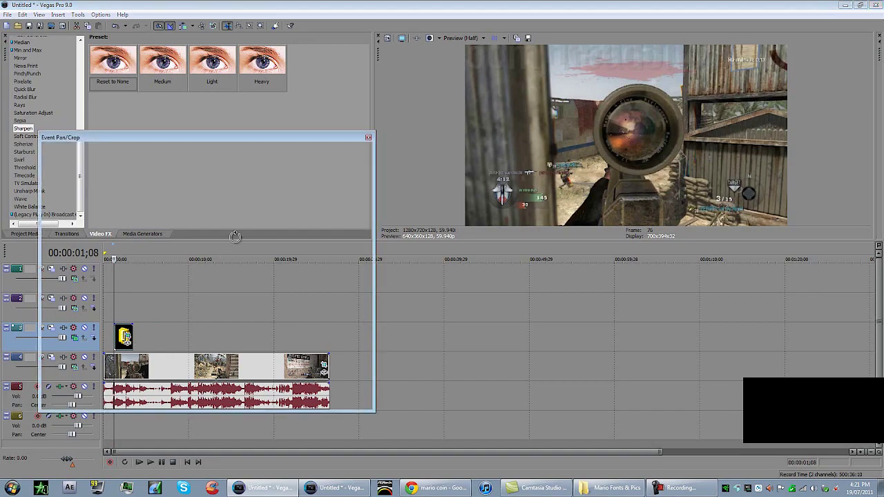
pyautogui.scroll(-4, 249, 311)
pyautogui.scroll(-2, 249, 313)
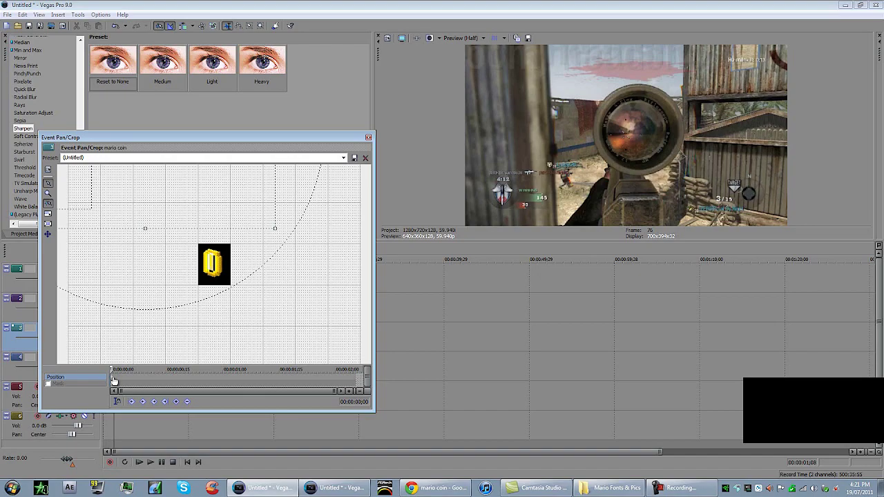
pyautogui.moveTo(111, 370); pyautogui.dragTo(131, 373)
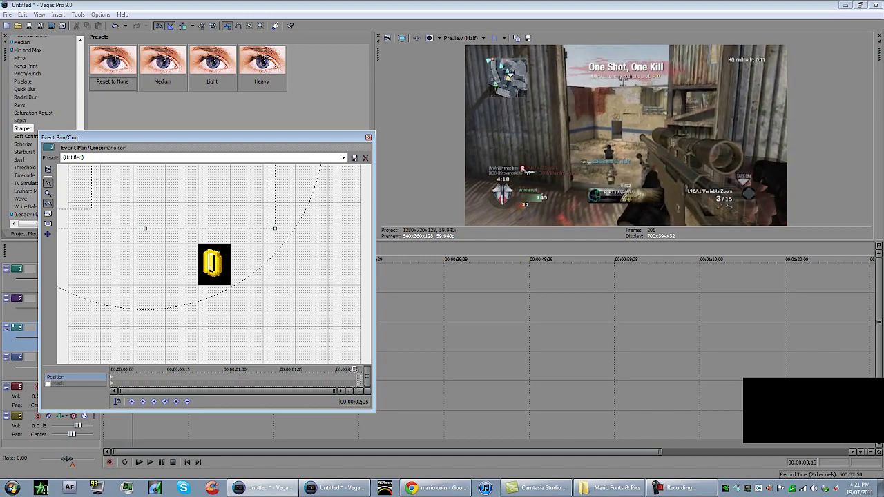
pyautogui.scroll(-4, 253, 279)
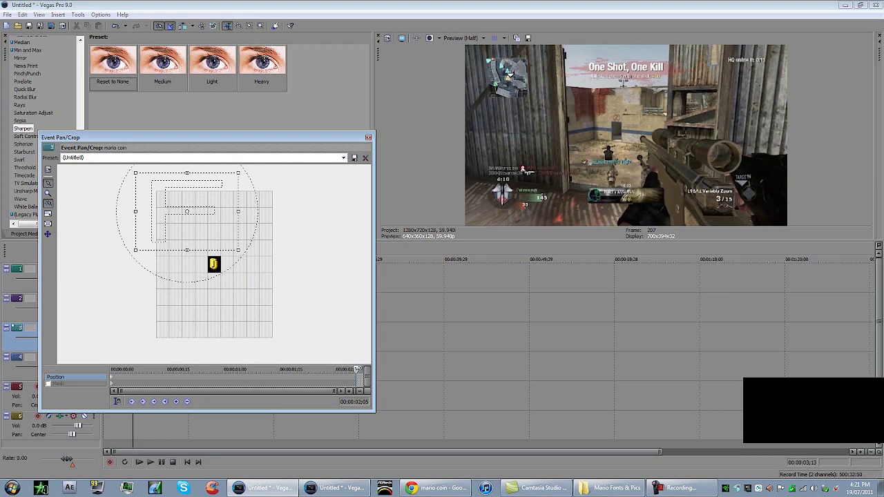
pyautogui.moveTo(357, 370); pyautogui.dragTo(226, 369)
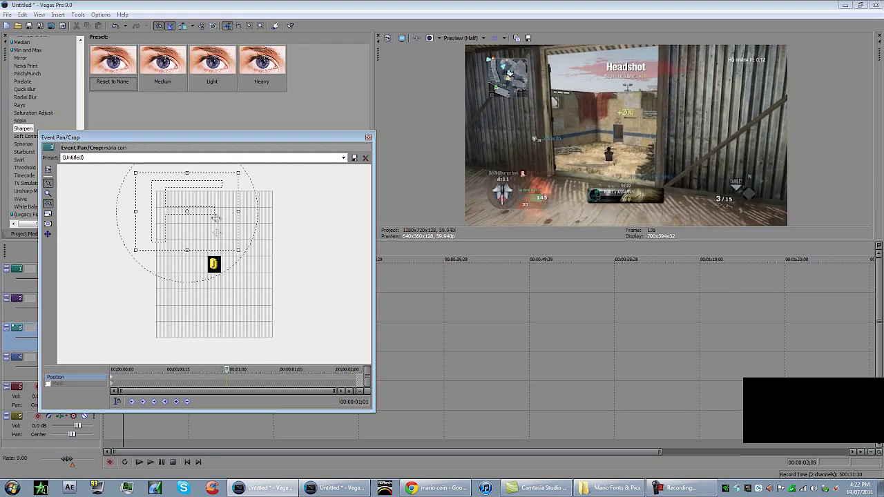
pyautogui.moveTo(213, 215); pyautogui.dragTo(196, 295)
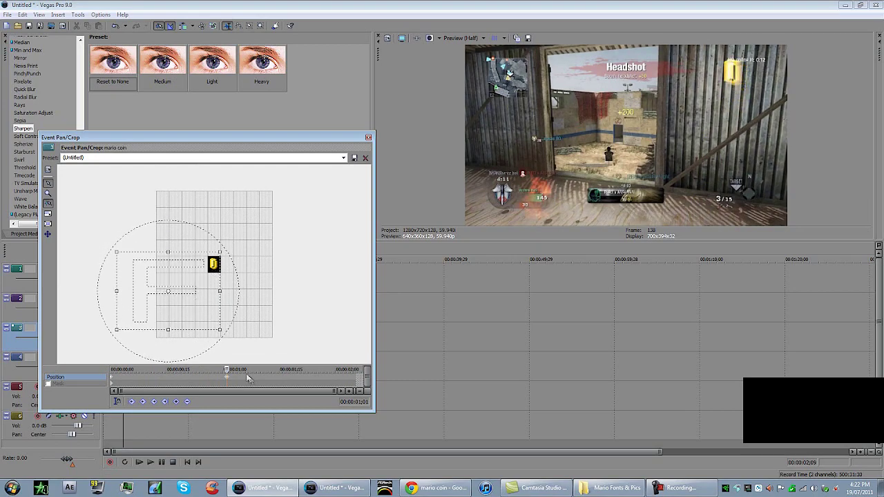
# - Add pan/crop keyframes at 00:00:01;18 and 00:00:02;05 with the crop frame lowered further, moving the coin out above the picture, and close the window
pyautogui.moveTo(226, 377); pyautogui.dragTo(292, 378)
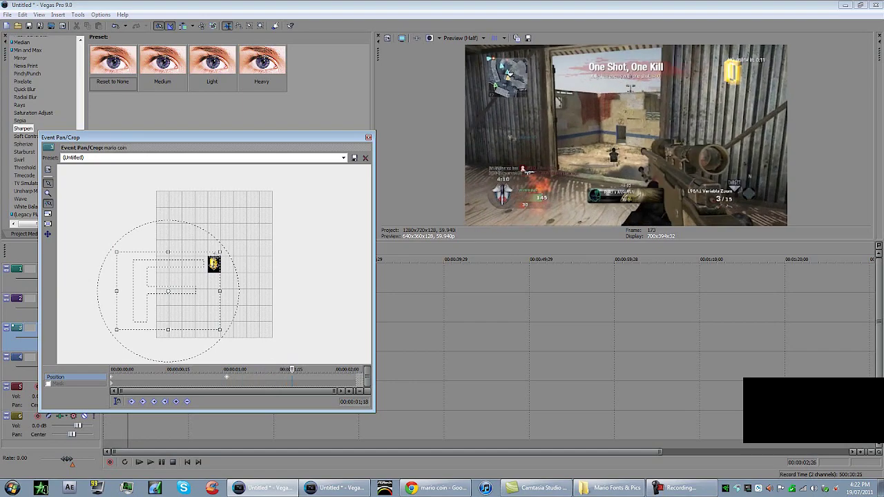
pyautogui.moveTo(210, 276); pyautogui.dragTo(200, 297)
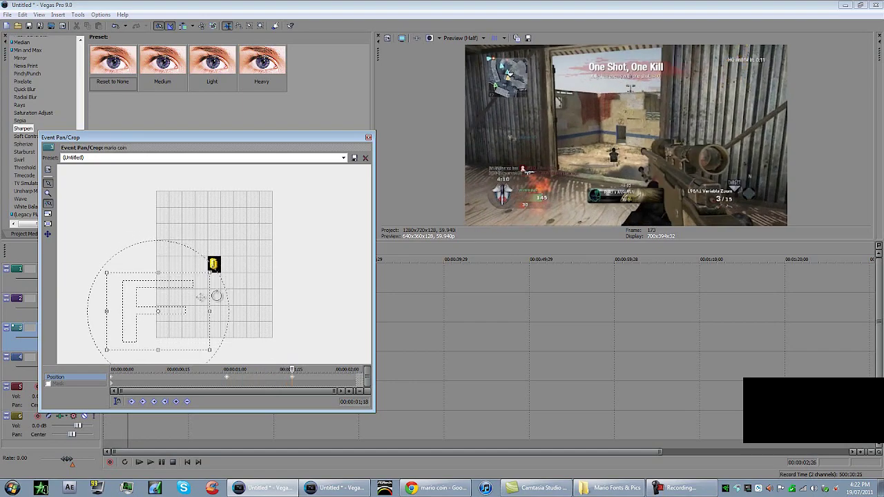
pyautogui.moveTo(292, 371); pyautogui.dragTo(355, 372)
pyautogui.moveTo(169, 289); pyautogui.dragTo(175, 316)
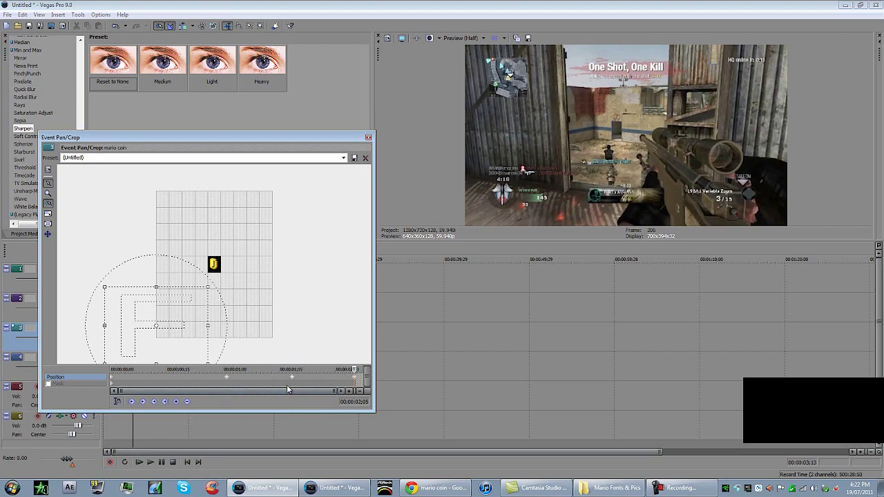
pyautogui.click(368, 138)
# - Play back the coin animation with the gameplay audio track lowered to -18.5 dB, and return the playhead to the coin's start
pyautogui.click(138, 462)
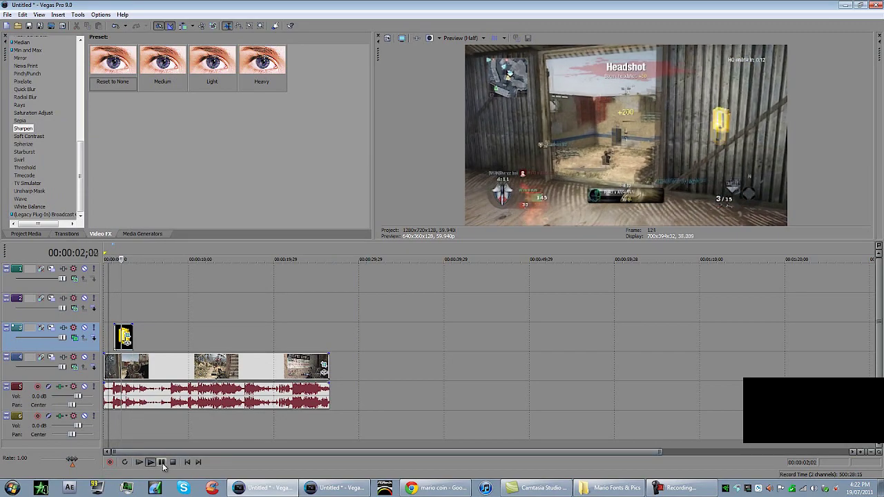
pyautogui.click(161, 462)
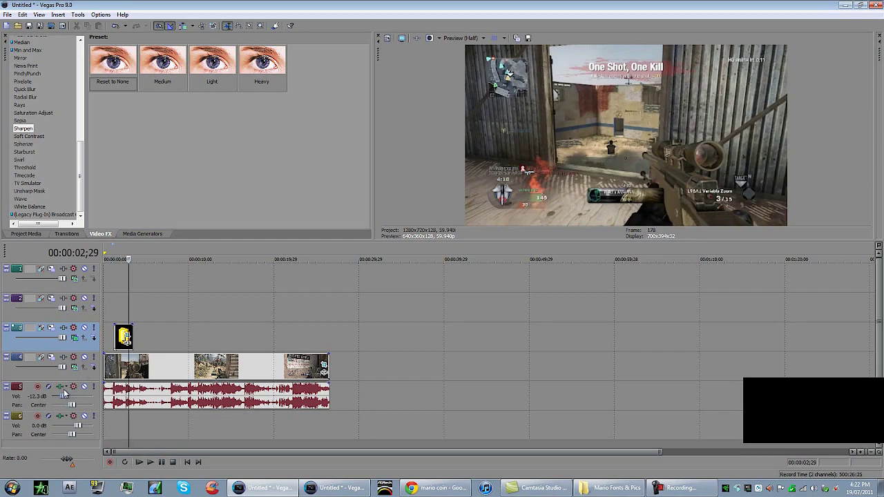
pyautogui.click(116, 337)
pyautogui.click(150, 462)
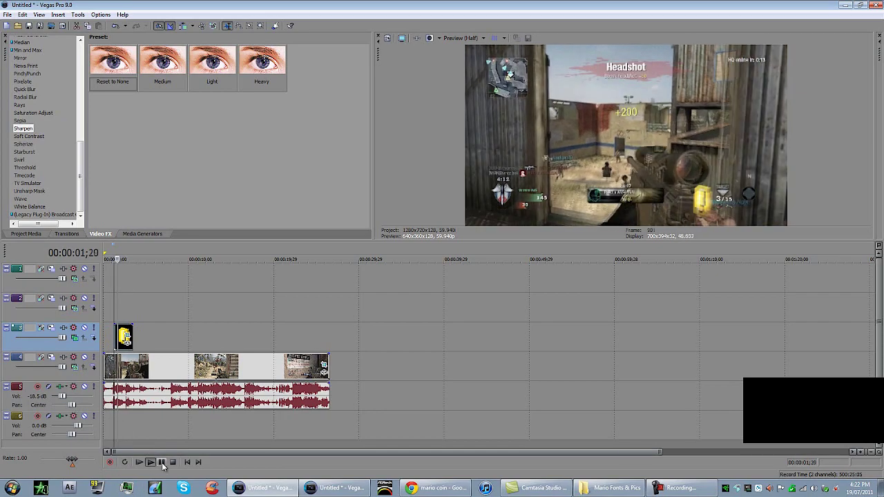
pyautogui.click(161, 463)
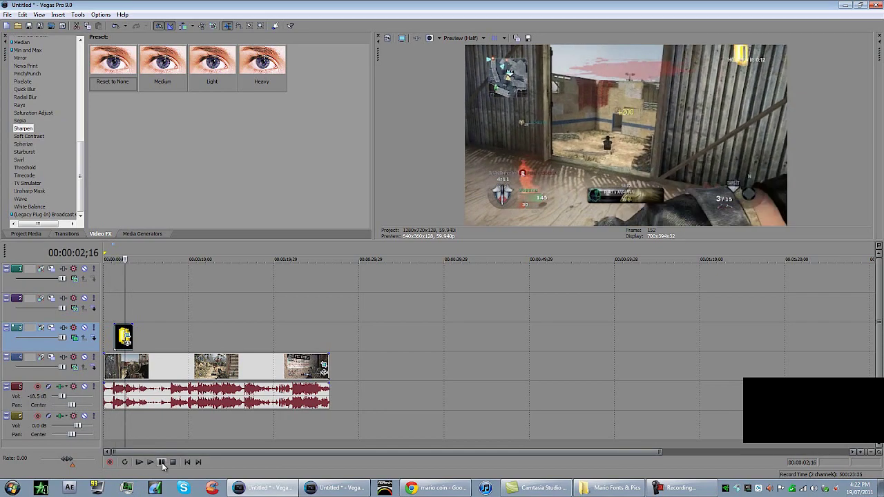
pyautogui.click(114, 324)
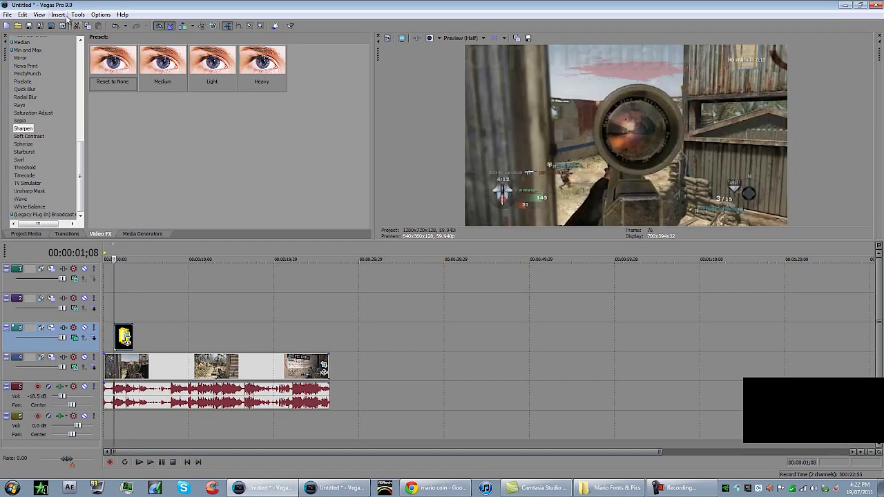
# - Insert a text media event at 00:00:01;08 on the coin's track and select its sample text
pyautogui.click(57, 14)
pyautogui.click(72, 102)
pyautogui.click(354, 319)
pyautogui.moveTo(354, 319); pyautogui.dragTo(190, 226)
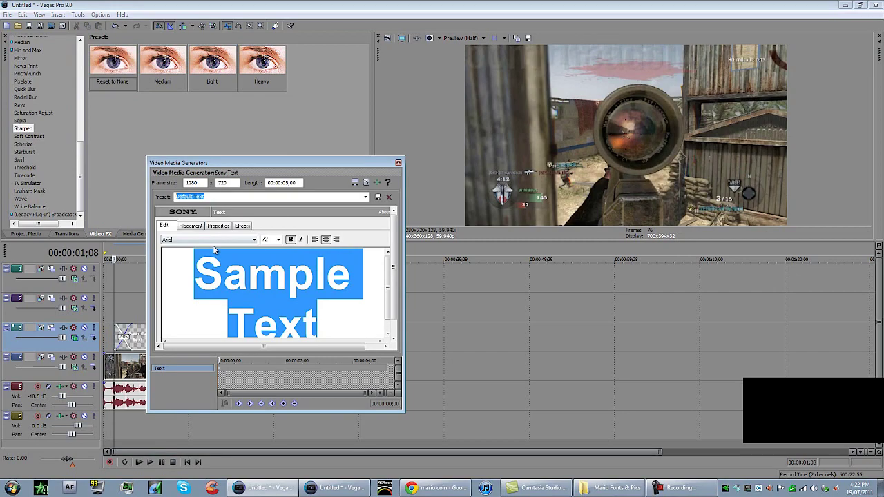
# - Look up the emulogic TrueType font and its install option in the Mario Fonts & Pics folder, and return to Vegas Pro
pyautogui.click(611, 488)
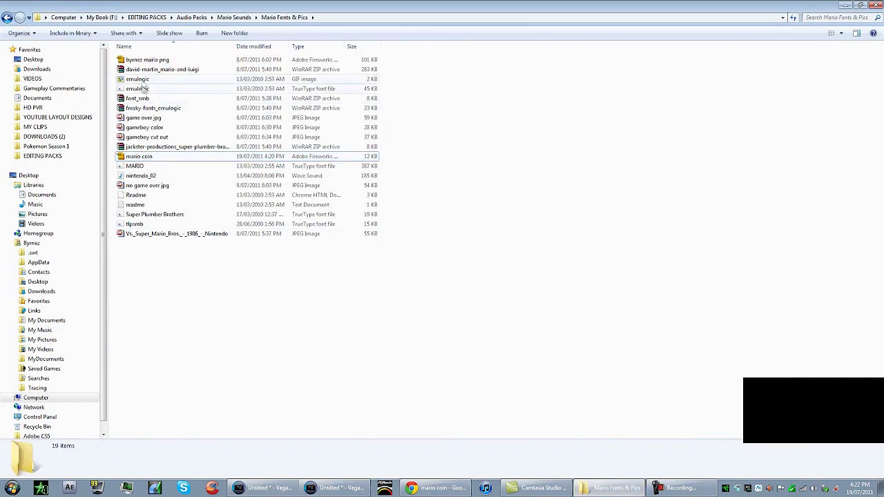
pyautogui.click(141, 91)
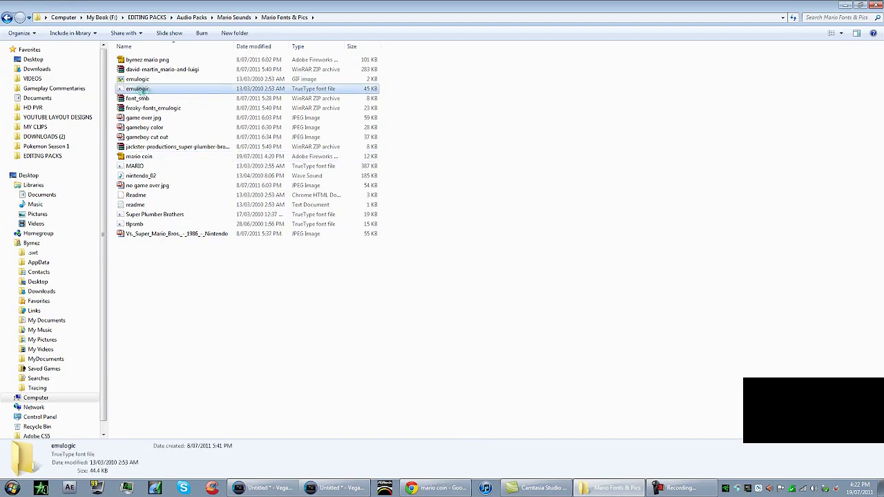
pyautogui.rightClick(140, 90)
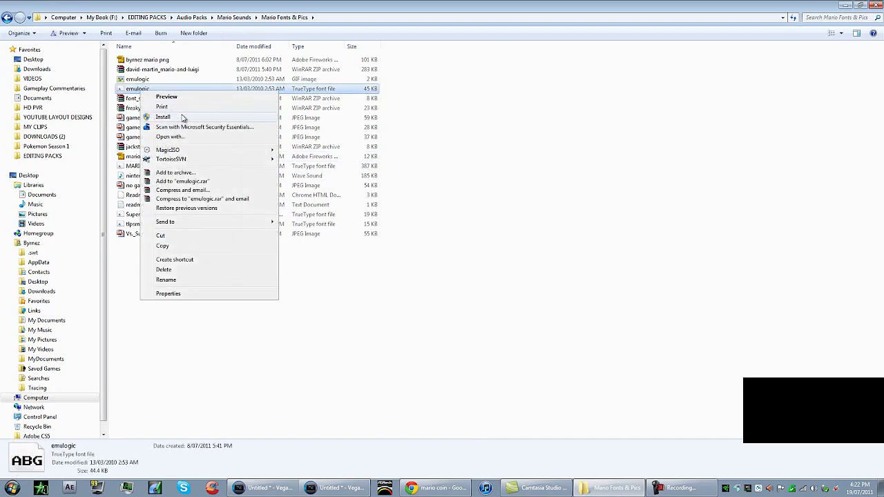
pyautogui.click(405, 330)
pyautogui.click(262, 488)
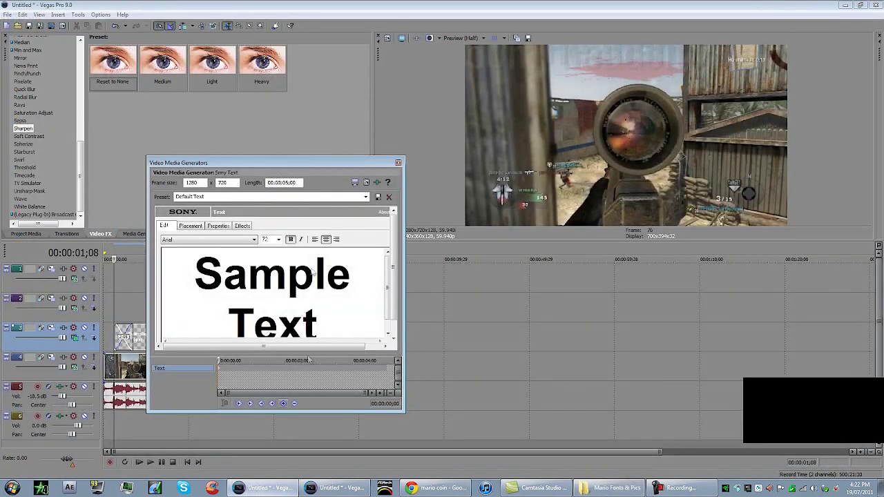
# - Try the Emulogic font on the sample text
pyautogui.hotkey('ctrl', 'a')
pyautogui.click(209, 239)
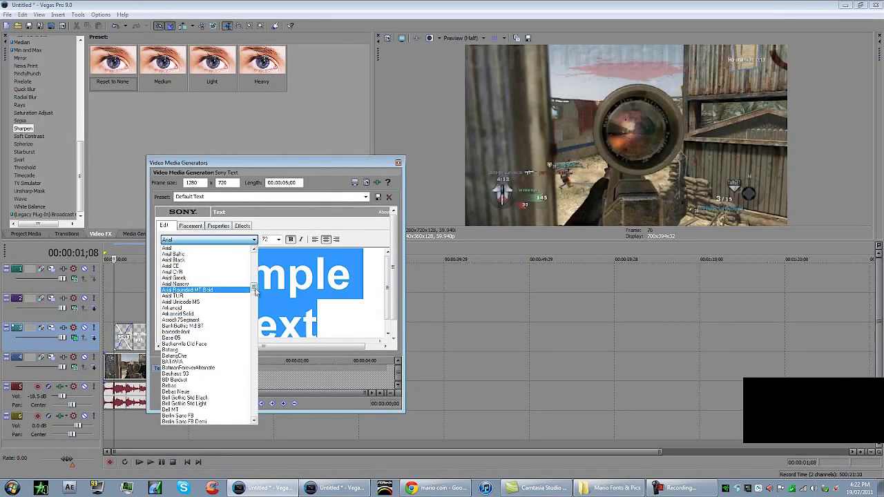
pyautogui.moveTo(254, 289); pyautogui.dragTo(252, 326)
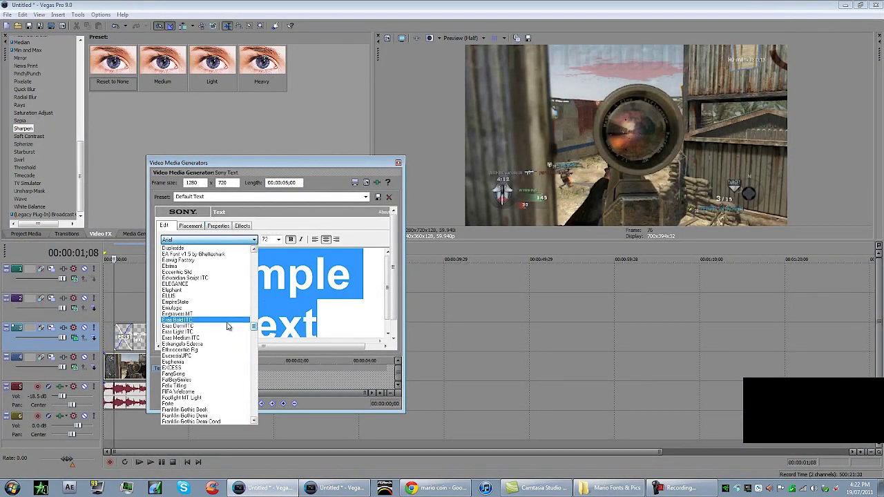
pyautogui.click(217, 308)
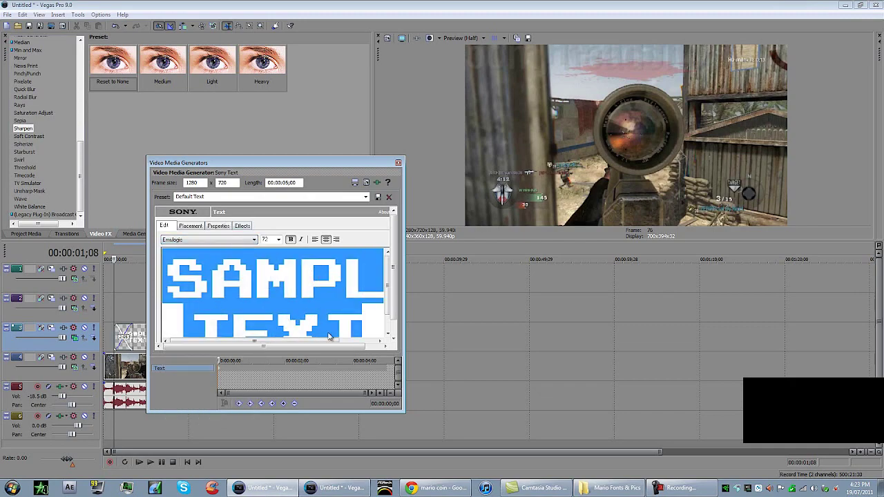
pyautogui.scroll(-5, 329, 337)
pyautogui.scroll(2, 304, 279)
pyautogui.scroll(-1, 207, 242)
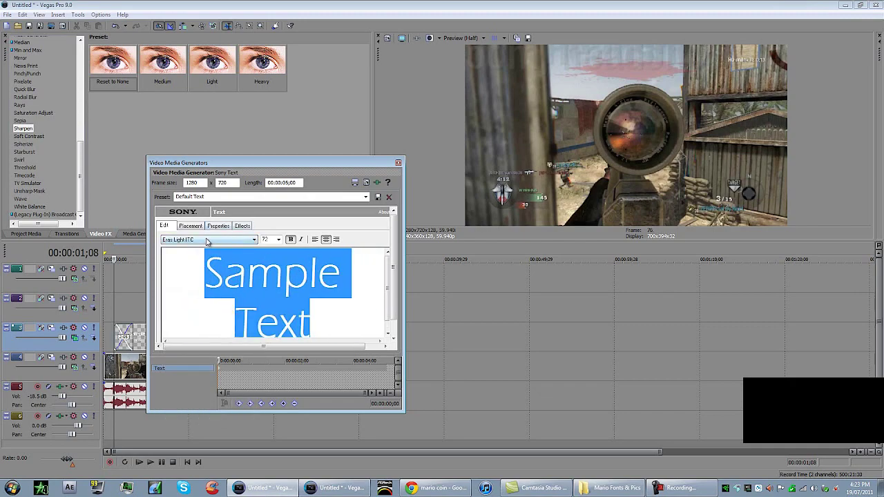
pyautogui.scroll(4, 207, 240)
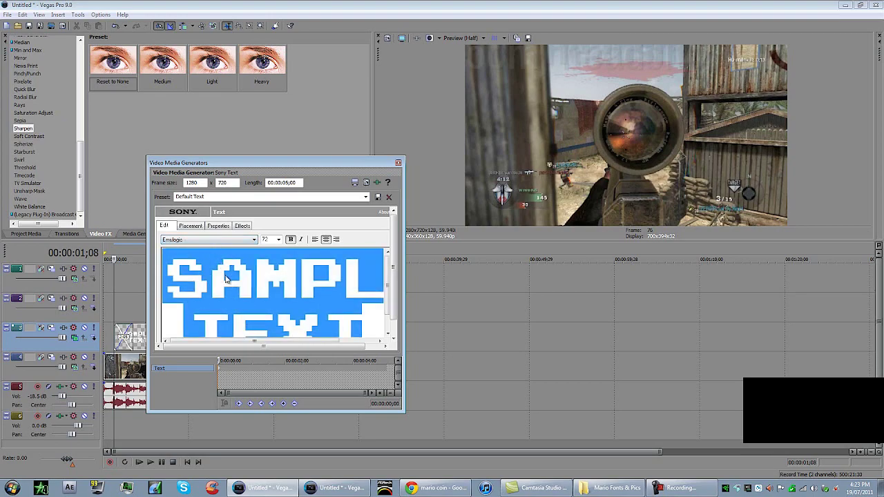
pyautogui.press('s')
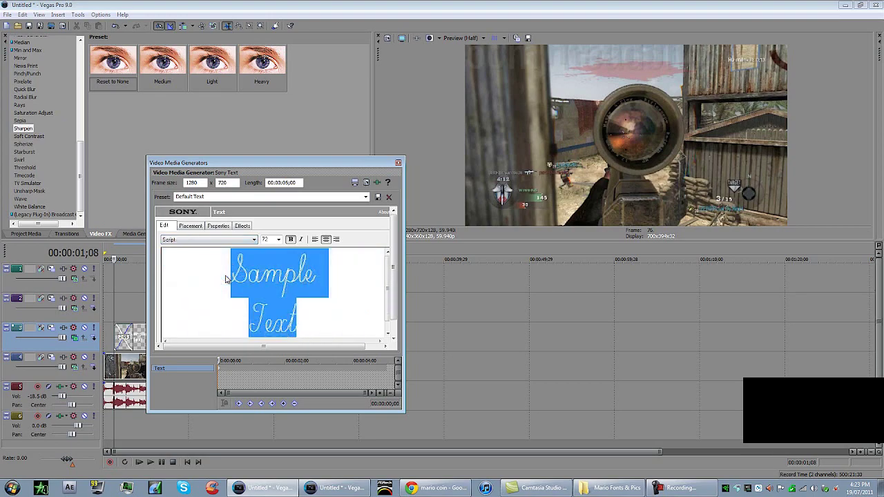
# - Replace the sample text with "Score:" and set its font to Emulogic
pyautogui.click(225, 279)
pyautogui.moveTo(317, 329); pyautogui.dragTo(156, 179)
pyautogui.write('Score:')
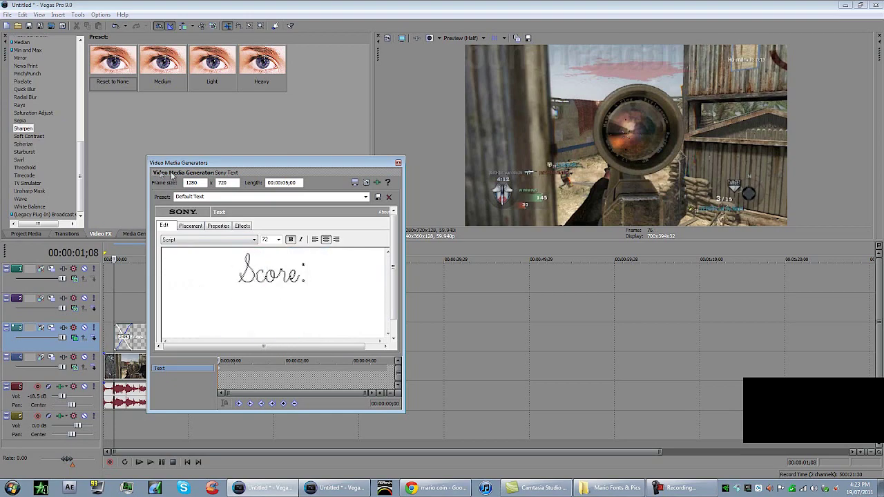
pyautogui.click(223, 240)
pyautogui.moveTo(253, 394); pyautogui.dragTo(255, 327)
pyautogui.click(208, 327)
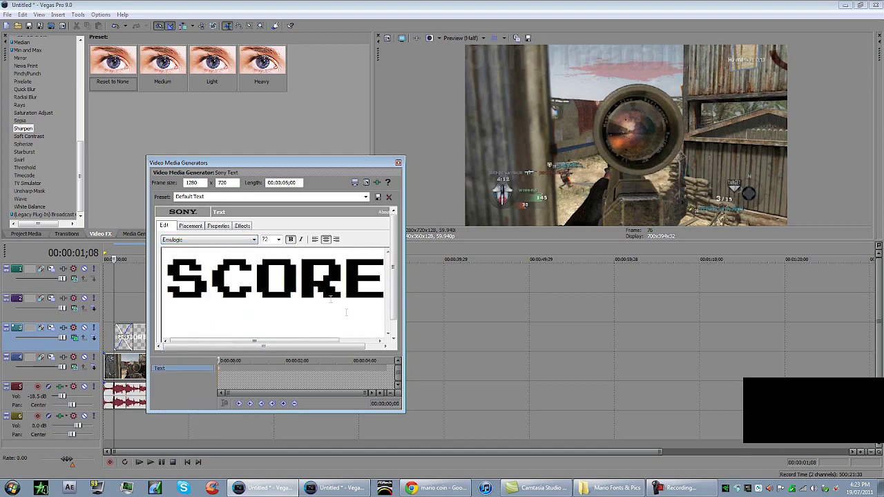
# - Append 0 to the score text, keeping the Emulogic font, and close the text generator
pyautogui.scroll(-2, 309, 295)
pyautogui.press('Up')
pyautogui.press('Up')
pyautogui.press('Up')
pyautogui.press('Up')
pyautogui.press('End')
pyautogui.write('0')
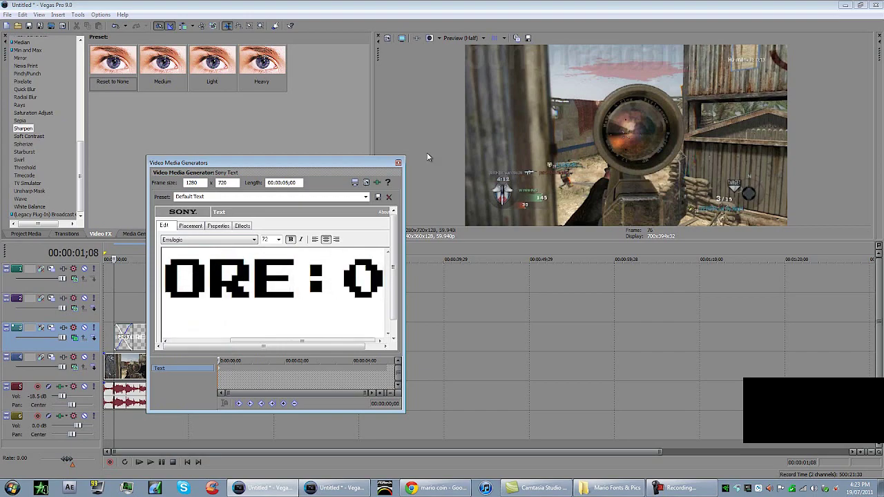
pyautogui.click(398, 164)
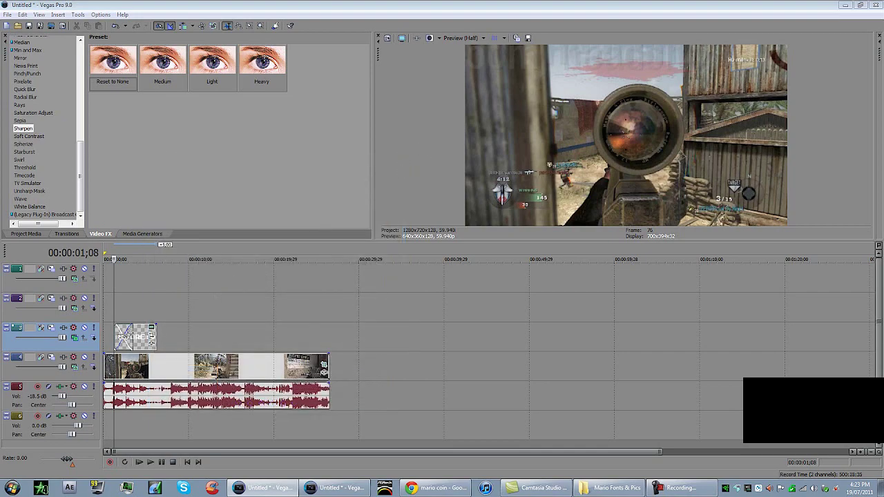
# - Move the score text to the start of the track above the coin, split it at 00:00:02;06 and delete the remainder
pyautogui.moveTo(142, 332); pyautogui.dragTo(121, 309)
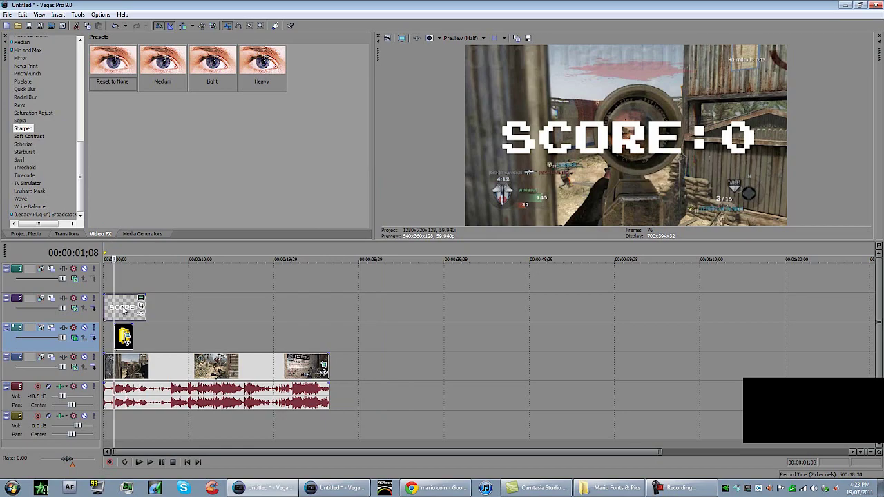
pyautogui.click(122, 308)
pyautogui.press('s')
pyautogui.press('Delete')
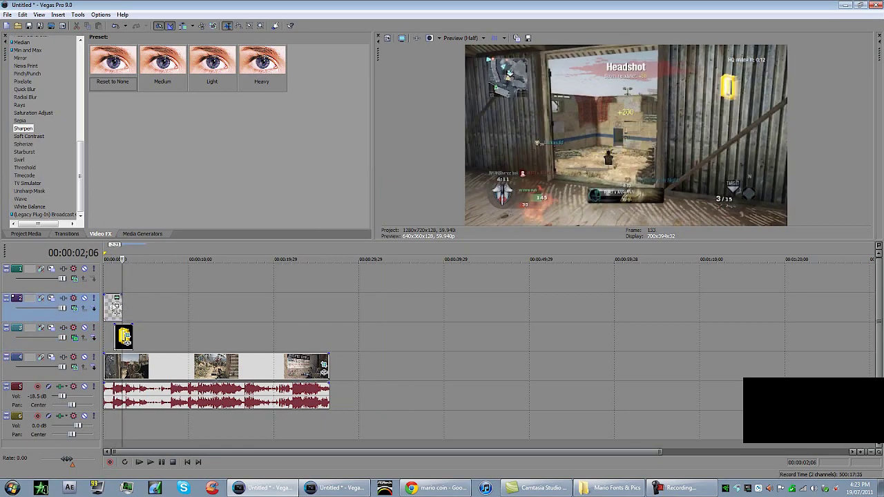
# - Split the score text at 00:00:01;08, where the coin starts, and delete the part after the cut
pyautogui.click(104, 307)
pyautogui.click(114, 307)
pyautogui.press('s')
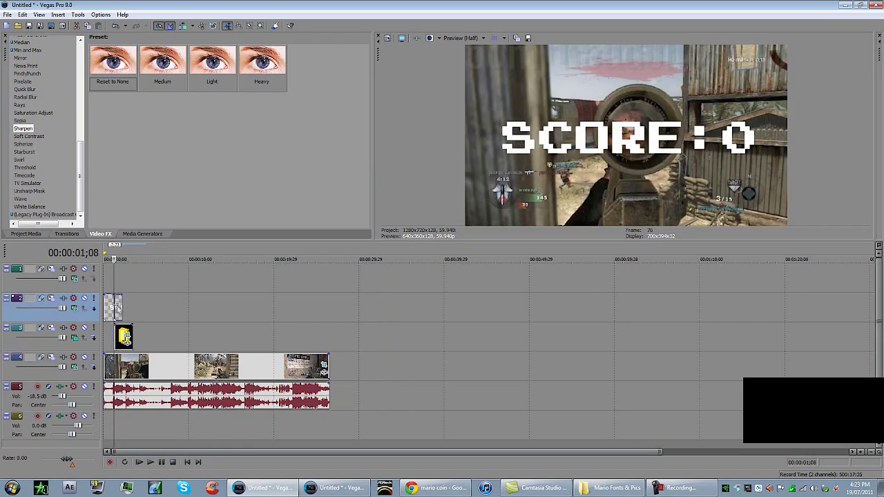
pyautogui.press('Delete')
# - Open the score text's generator settings, turn on Draw Outline and set the outline colour to cyan
pyautogui.click(105, 306)
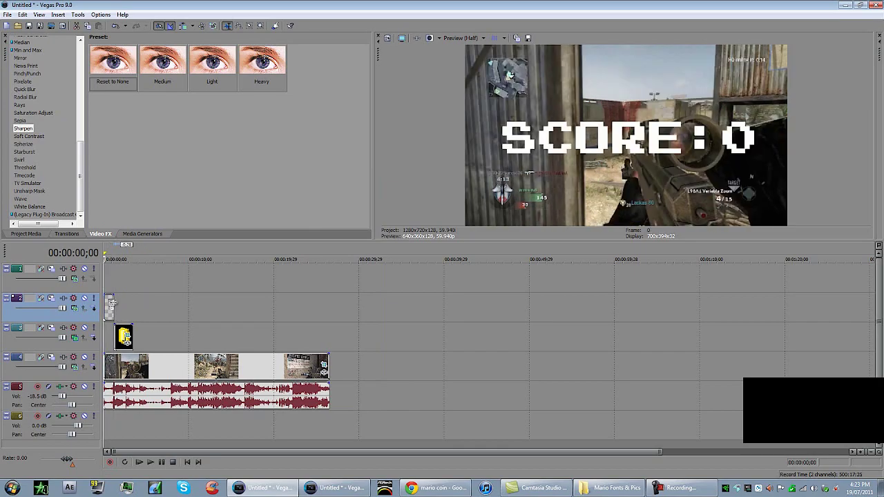
pyautogui.scroll(2, 111, 302)
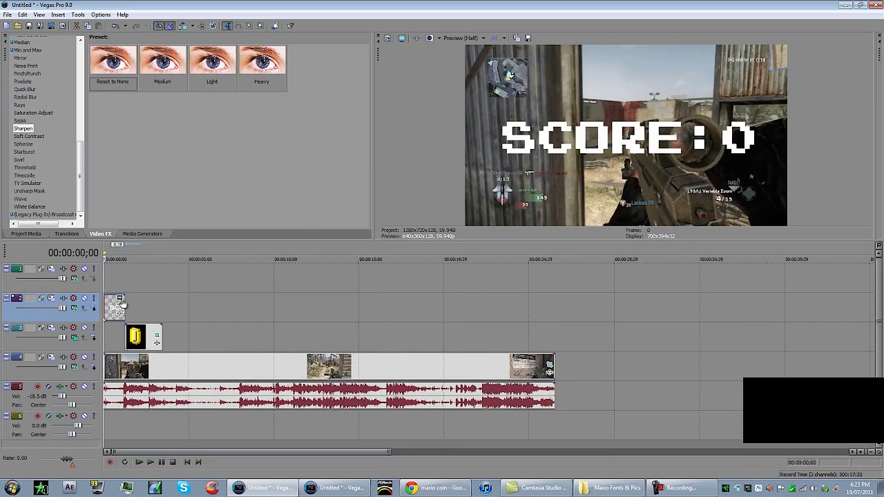
pyautogui.click(119, 302)
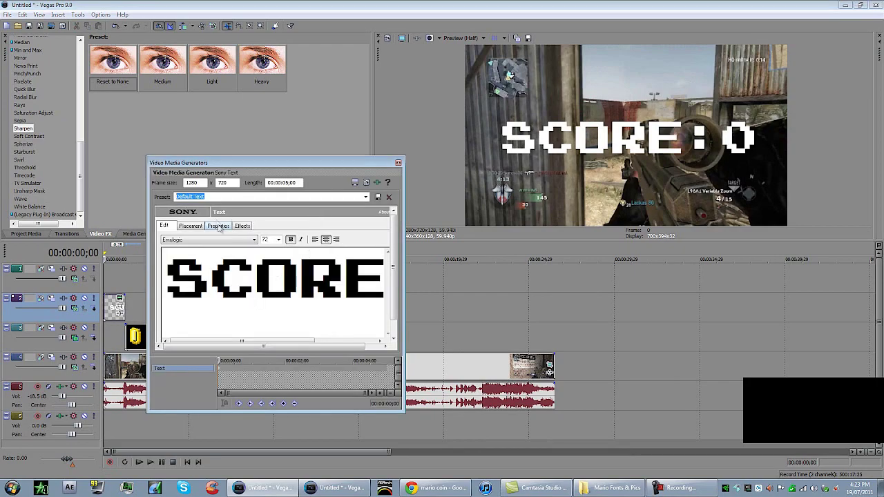
pyautogui.click(218, 227)
pyautogui.click(242, 226)
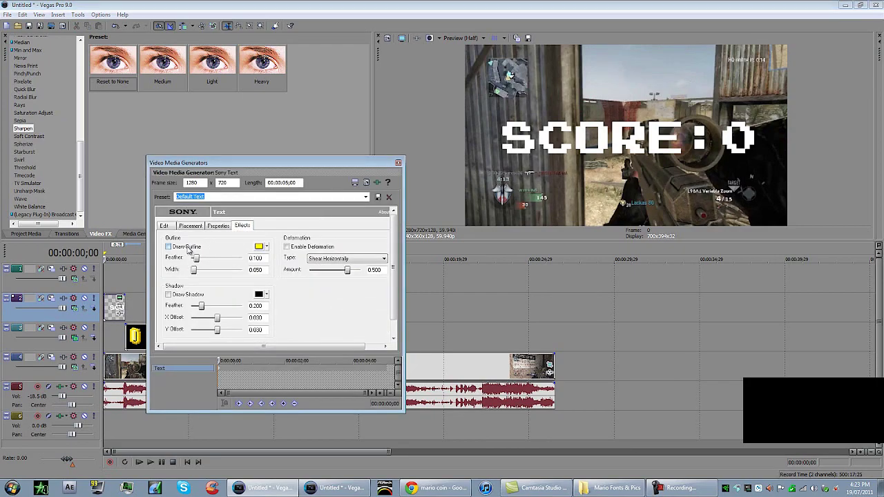
pyautogui.click(188, 248)
pyautogui.click(267, 247)
pyautogui.moveTo(303, 284)
pyautogui.mouseDown()
pyautogui.moveTo(317, 291)
pyautogui.moveTo(311, 286)
pyautogui.mouseUp()
pyautogui.click(396, 167)
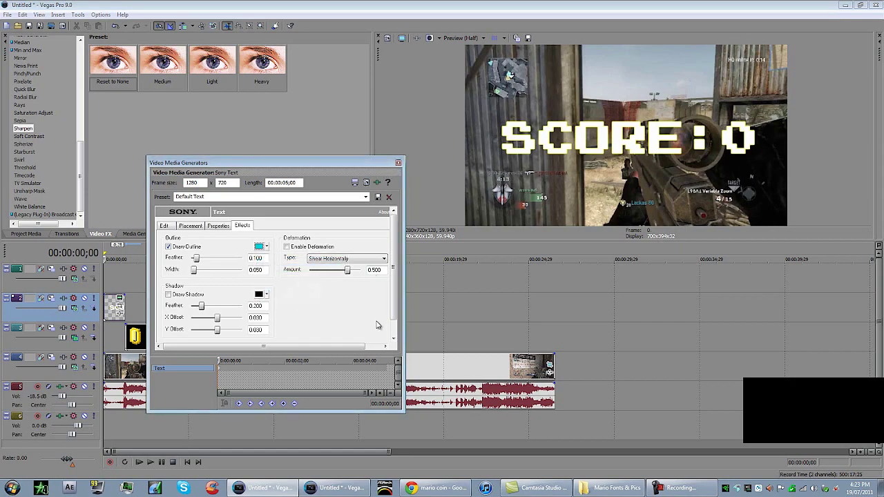
# - Reduce the score text's font size to 20
pyautogui.click(184, 225)
pyautogui.click(219, 227)
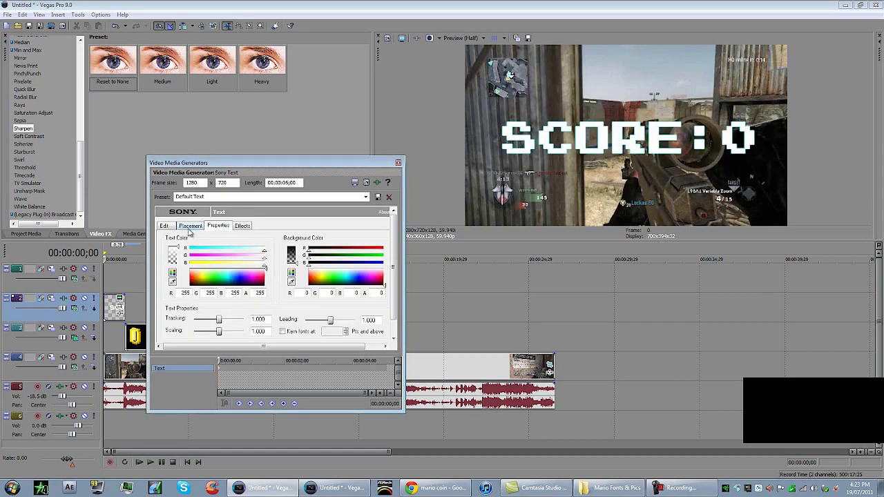
pyautogui.click(166, 226)
pyautogui.click(277, 239)
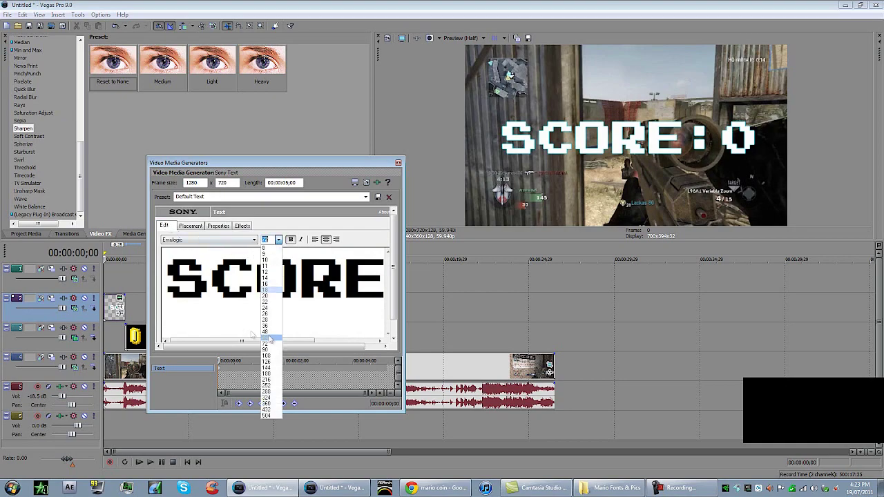
pyautogui.click(271, 299)
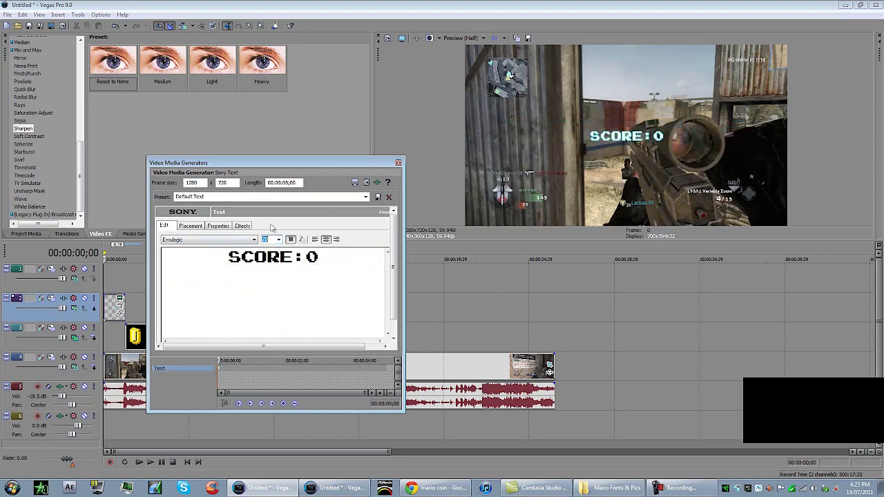
# - Place the score text in the frame's upper right corner, at about X 0.648, Y -0.891, and close the text generator
pyautogui.click(192, 226)
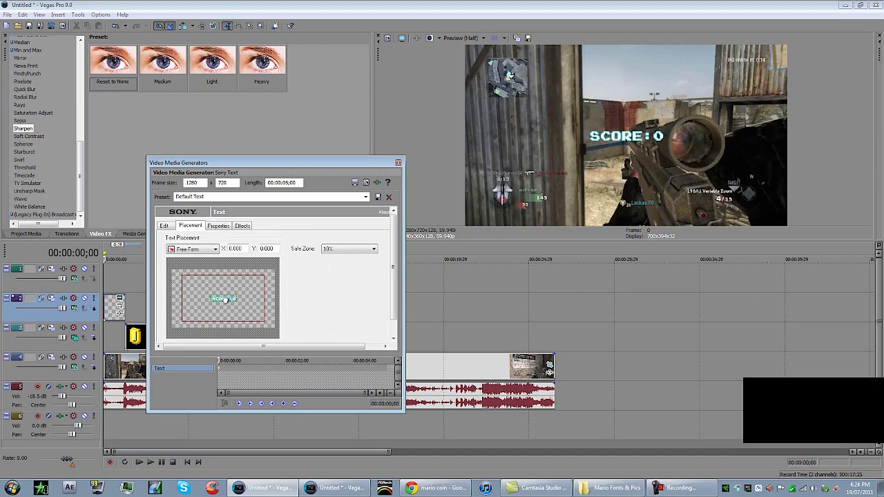
pyautogui.moveTo(224, 298); pyautogui.dragTo(253, 274)
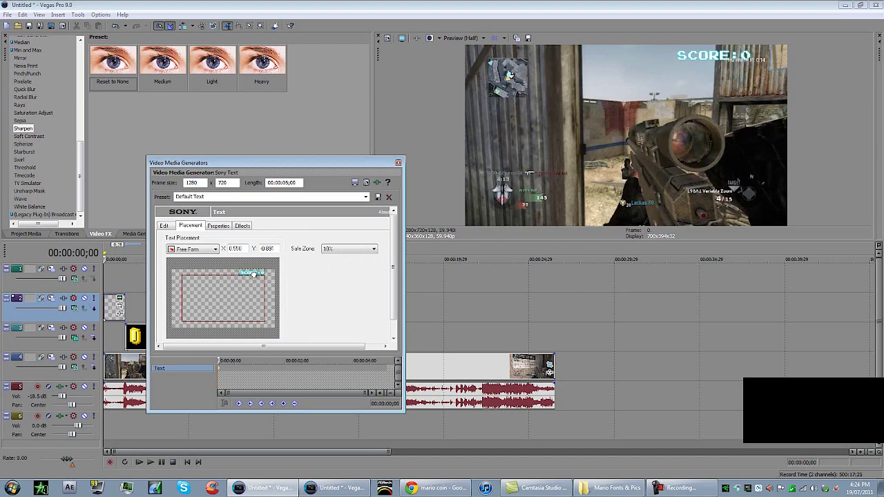
pyautogui.moveTo(253, 274); pyautogui.dragTo(258, 273)
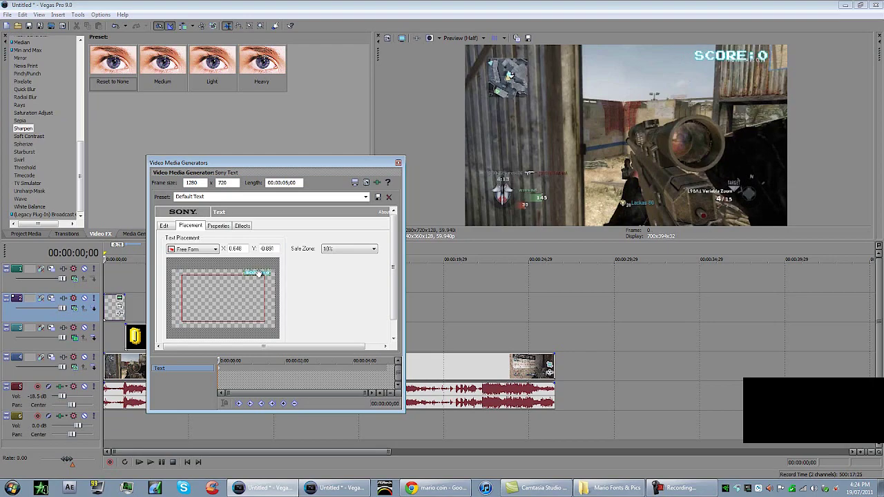
pyautogui.click(398, 163)
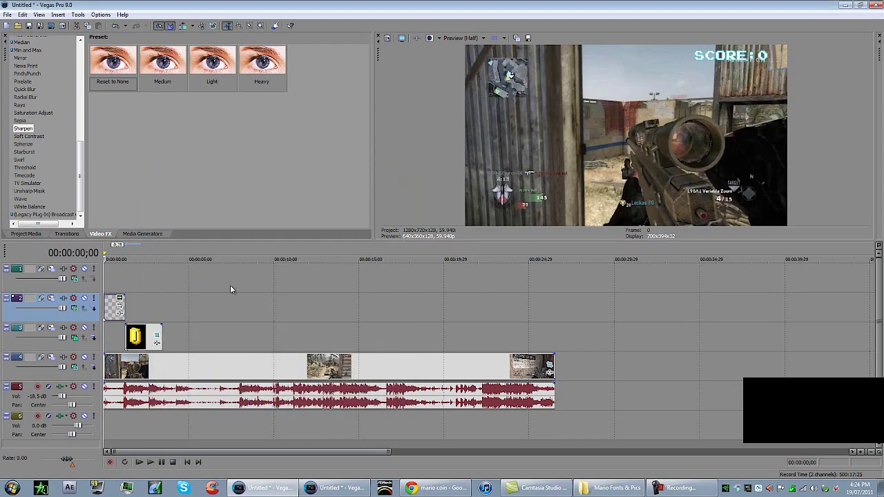
pyautogui.click(676, 488)
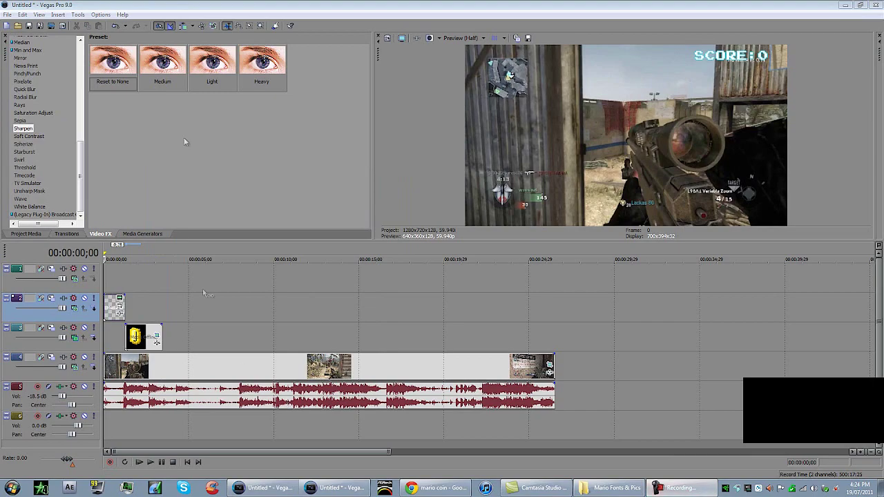
pyautogui.click(108, 298)
pyautogui.click(105, 284)
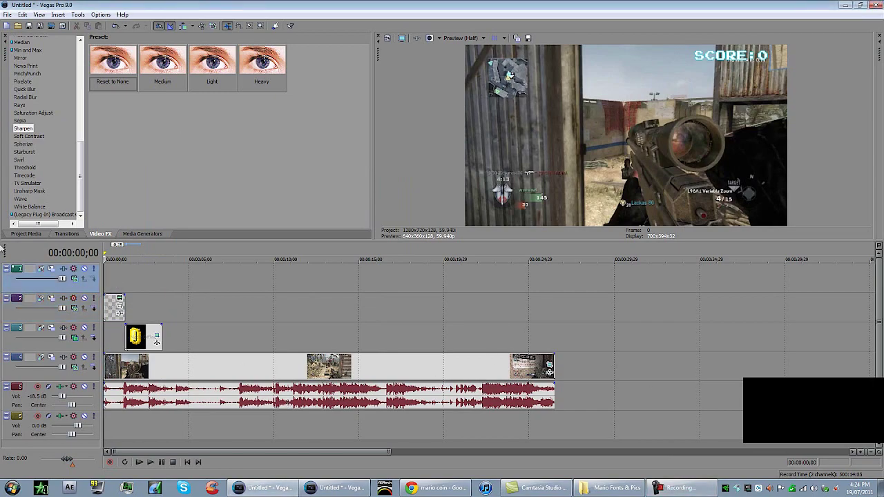
pyautogui.click(120, 299)
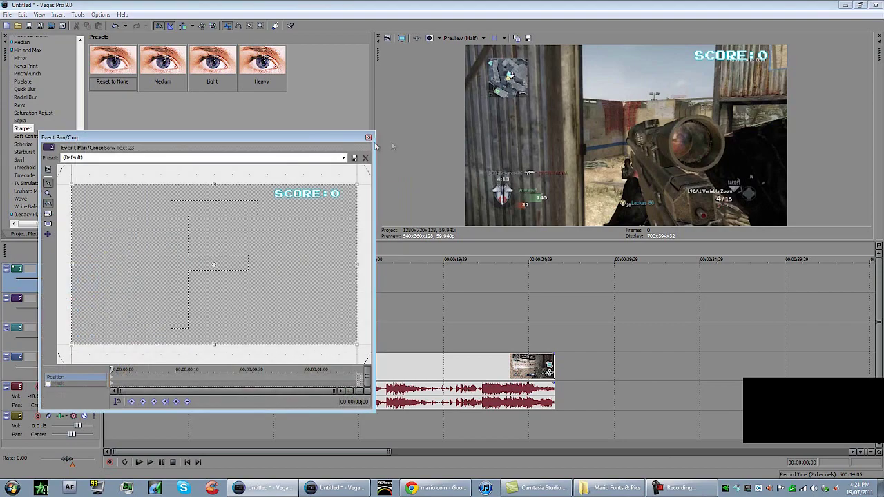
pyautogui.click(368, 137)
# - Copy the score text event and paste it at 00:00:01;08 as a new copy of the source media
pyautogui.click(109, 314)
pyautogui.press('space')
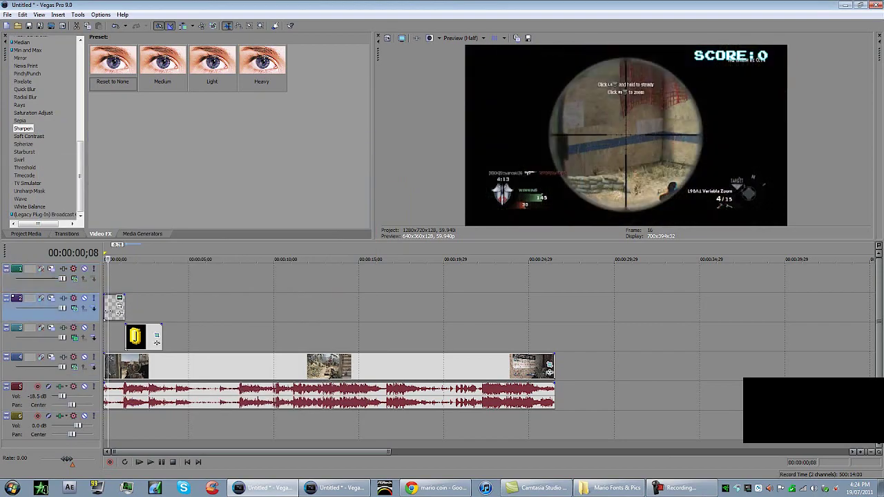
pyautogui.click(120, 298)
pyautogui.click(369, 134)
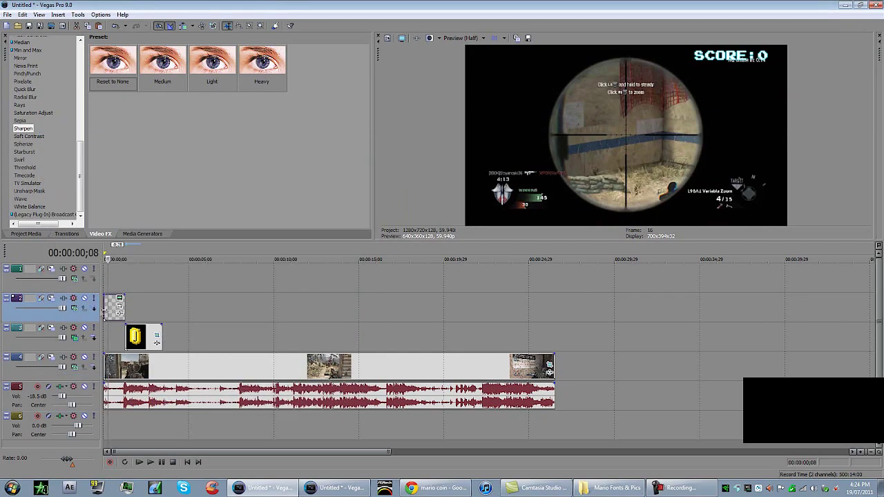
pyautogui.click(125, 310)
pyautogui.hotkey('ctrl', 'v')
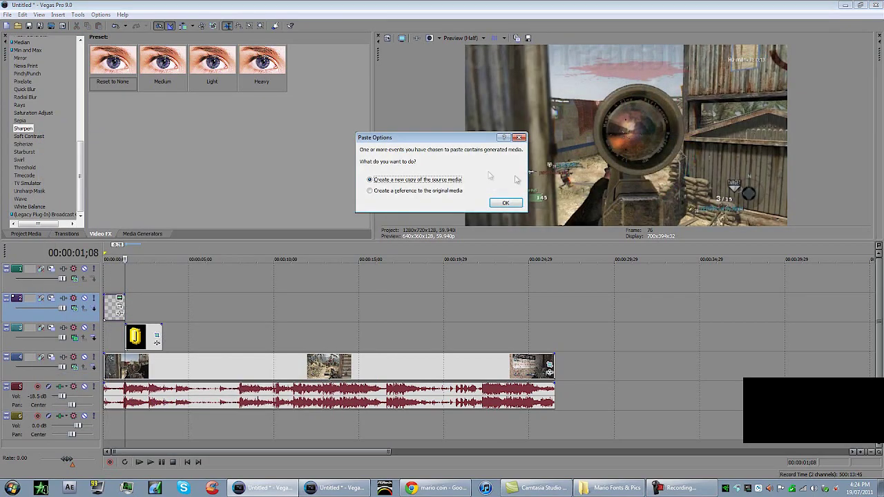
pyautogui.click(504, 203)
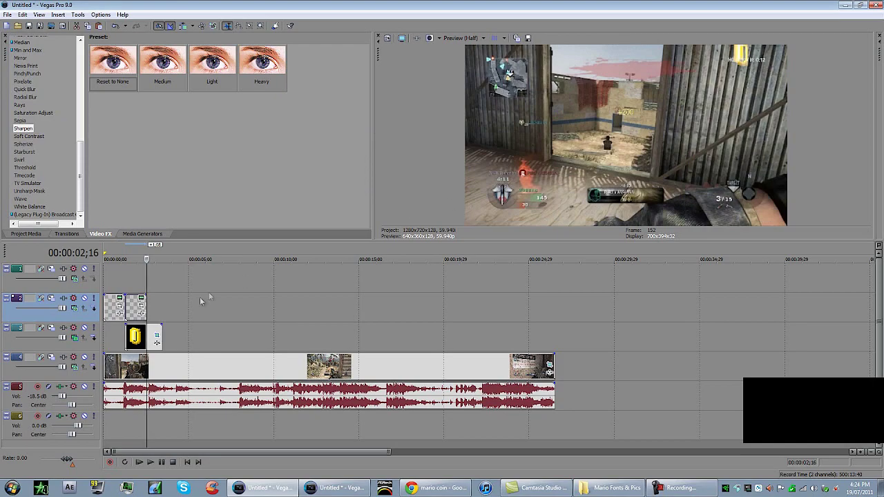
# - Change the pasted text from the coin's start to read "SCORE:1" and close the text generator
pyautogui.click(125, 304)
pyautogui.click(143, 300)
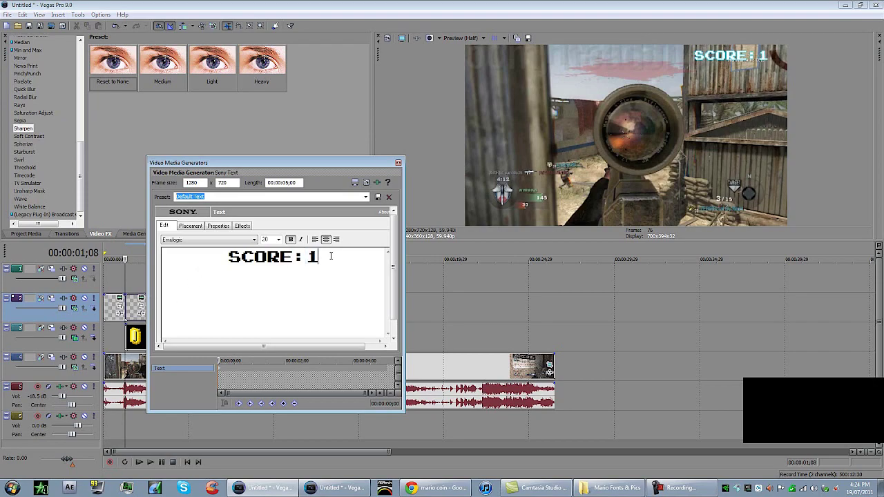
pyautogui.click(397, 163)
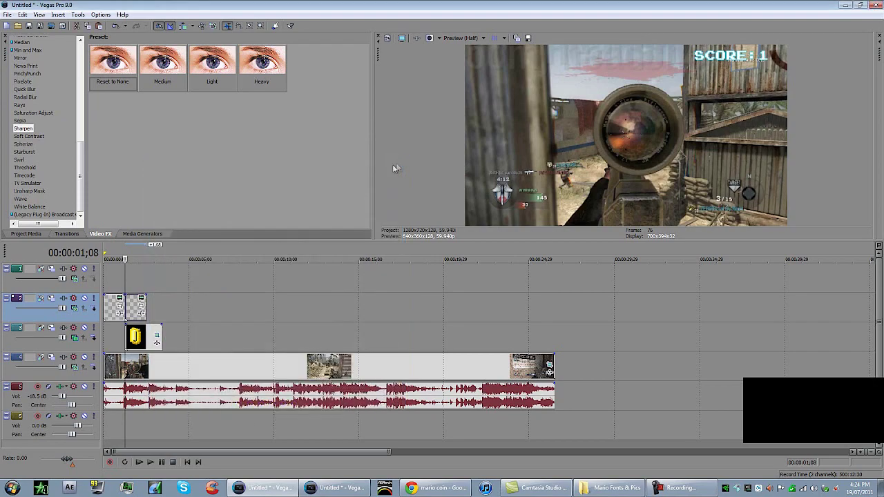
# - Split the gameplay clip at 00:00:04;16 and delete everything after the cut
pyautogui.click(147, 304)
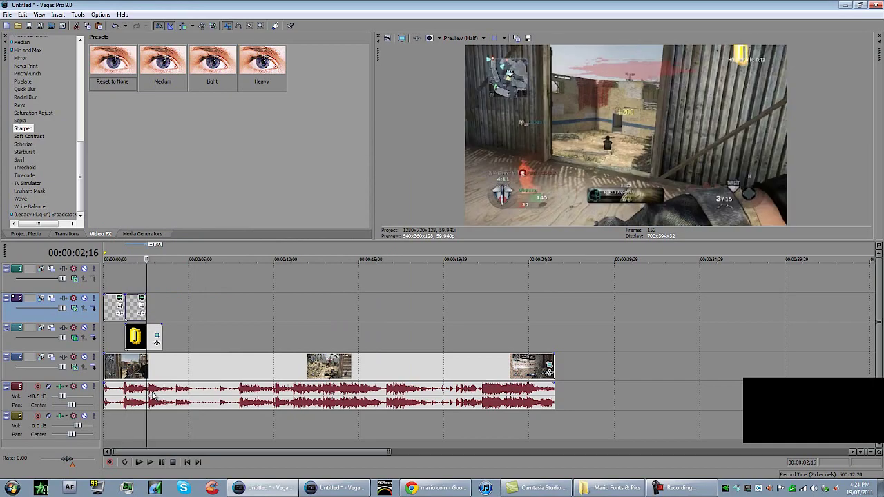
pyautogui.press('space')
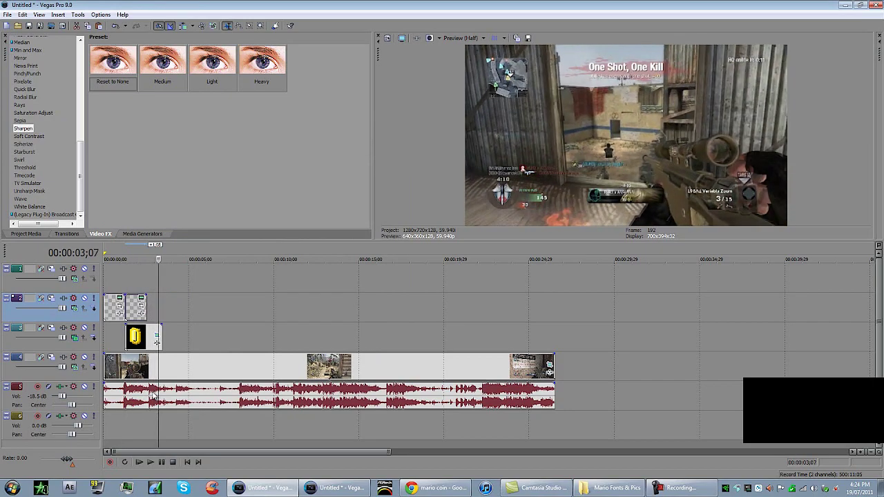
pyautogui.click(170, 363)
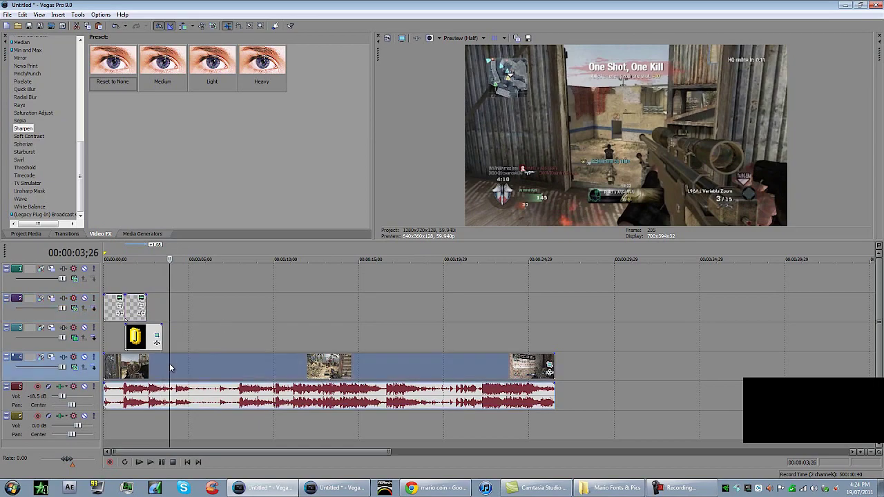
pyautogui.click(180, 366)
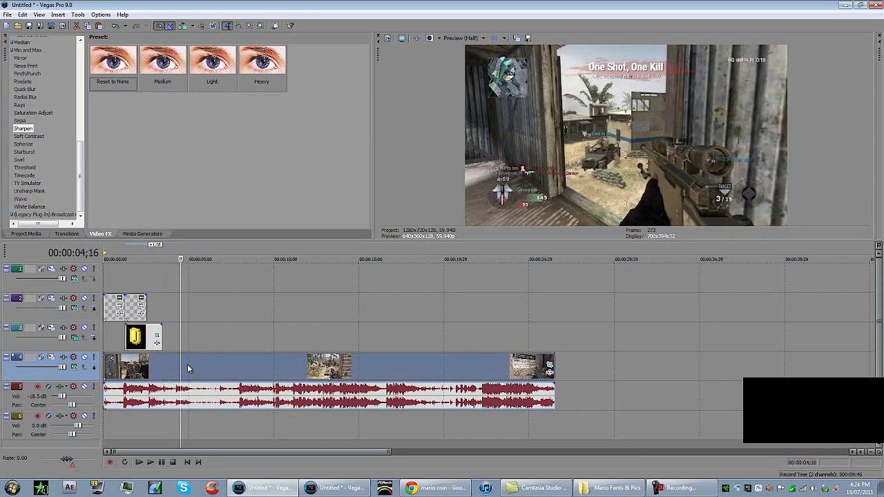
pyautogui.press('s')
pyautogui.press('Delete')
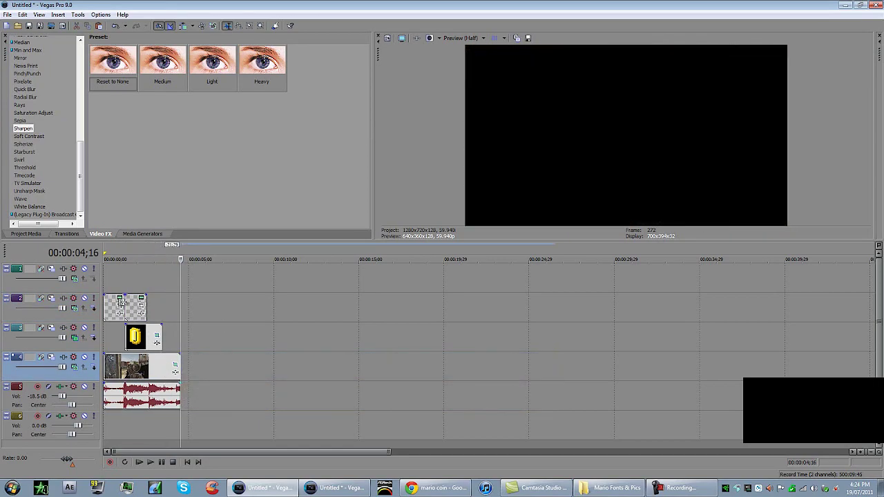
# - Examine the coin animation and score text frame by frame from 00:00:01;08 to just past the second text event
pyautogui.click(125, 302)
pyautogui.press('Right')
pyautogui.press('Right')
pyautogui.press('Right')
pyautogui.press('Right')
pyautogui.press('Right')
pyautogui.press('space')
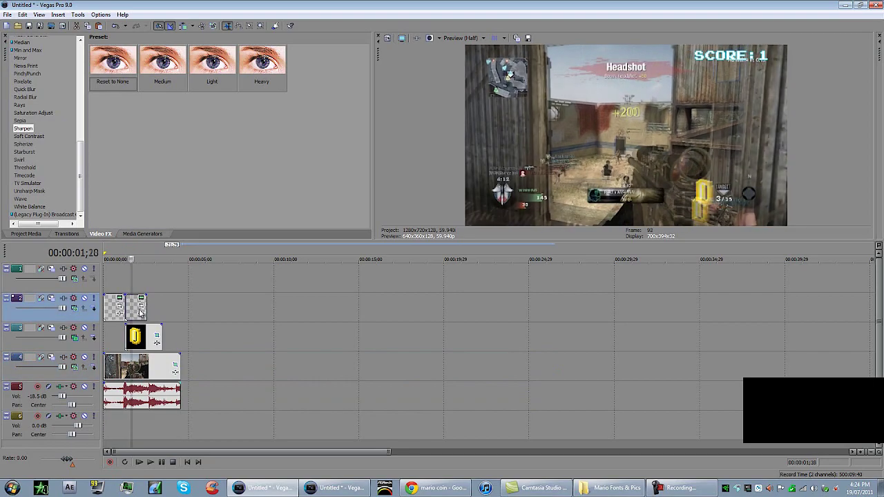
pyautogui.press('Right')
pyautogui.press('Right')
pyautogui.press('Right')
pyautogui.press('Right')
pyautogui.press('Right')
pyautogui.press('Right')
pyautogui.press('Right')
pyautogui.press('Right')
pyautogui.press('Right')
pyautogui.press('Right')
pyautogui.press('Right')
pyautogui.press('Right')
pyautogui.press('Right')
pyautogui.press('Right')
pyautogui.press('Right')
pyautogui.press('Right')
pyautogui.press('Right')
pyautogui.press('Right')
pyautogui.press('Right')
pyautogui.press('Right')
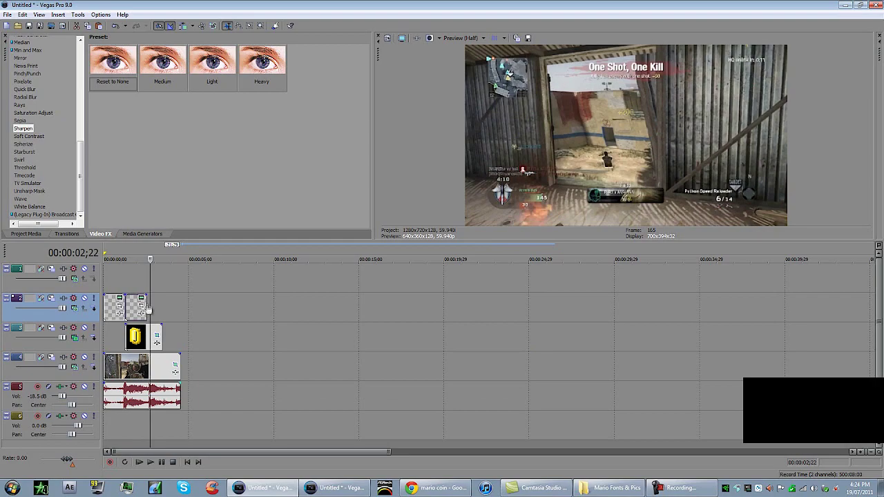
# - Extend the second score text to the end of the gameplay clip and trim the coin event's end to about 00:00:02;13
pyautogui.moveTo(144, 305); pyautogui.dragTo(181, 304)
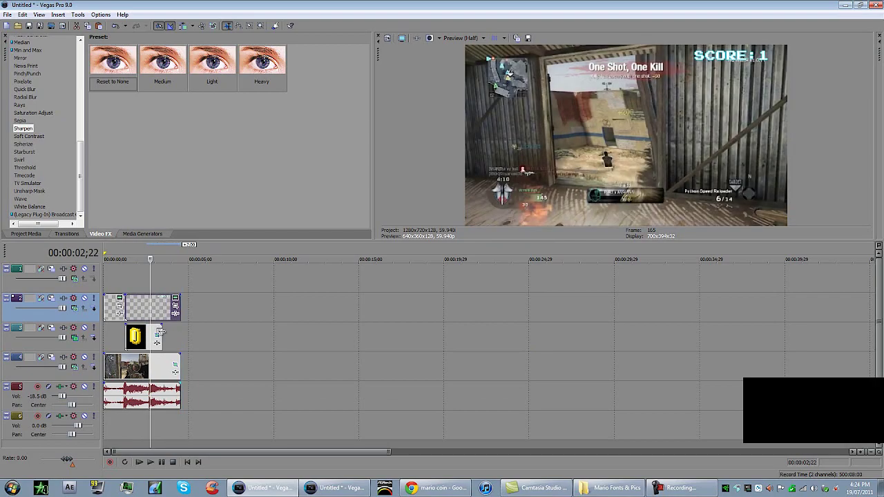
pyautogui.click(161, 337)
pyautogui.moveTo(161, 336); pyautogui.dragTo(146, 326)
pyautogui.click(146, 311)
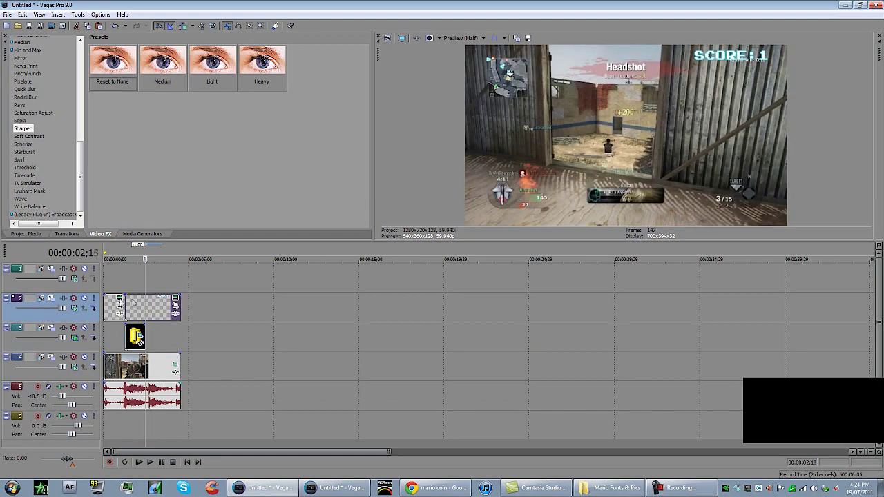
# - Play the edit from the start to review the score change and coin, and pause near the clip's end
pyautogui.click(111, 308)
pyautogui.click(110, 307)
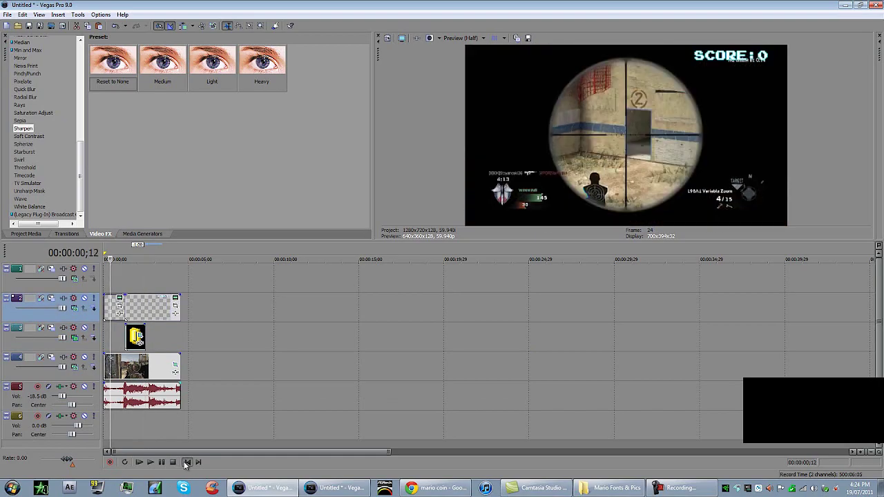
pyautogui.click(186, 462)
pyautogui.click(150, 462)
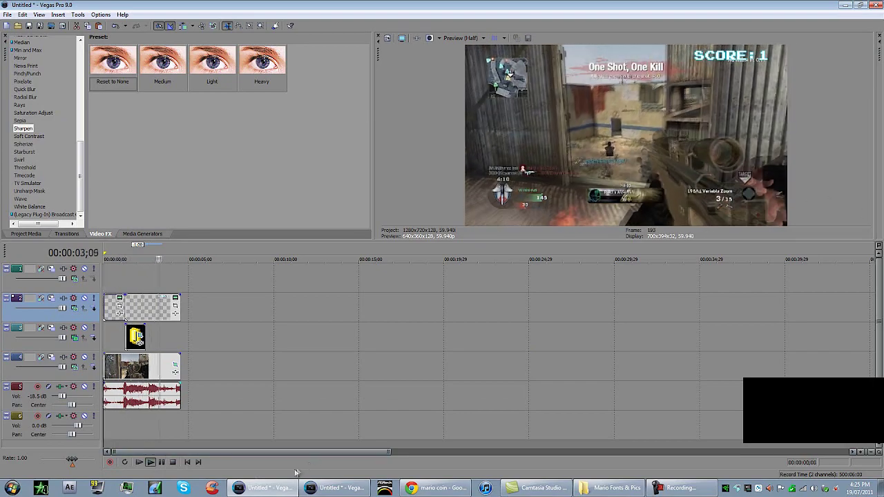
pyautogui.click(162, 462)
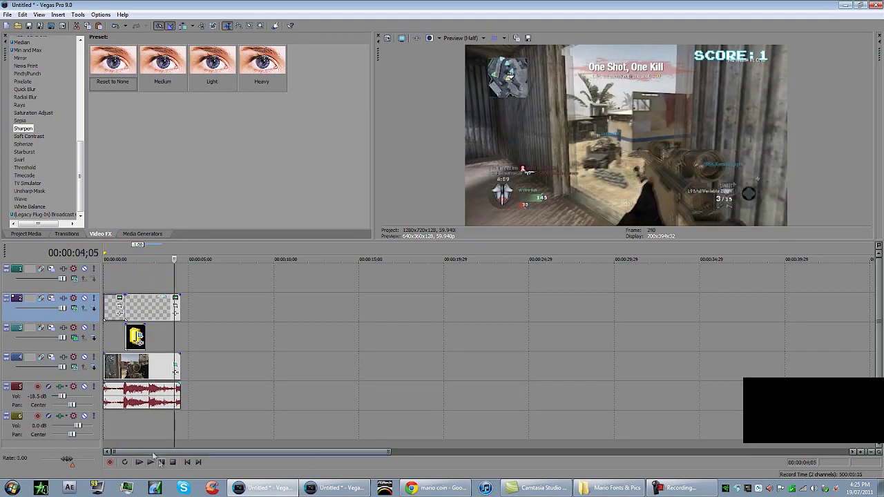
# - Add the nintendo_02 sound from the Mario Fonts & Pics folder to the empty audio track at 00:00:01;08
pyautogui.click(125, 366)
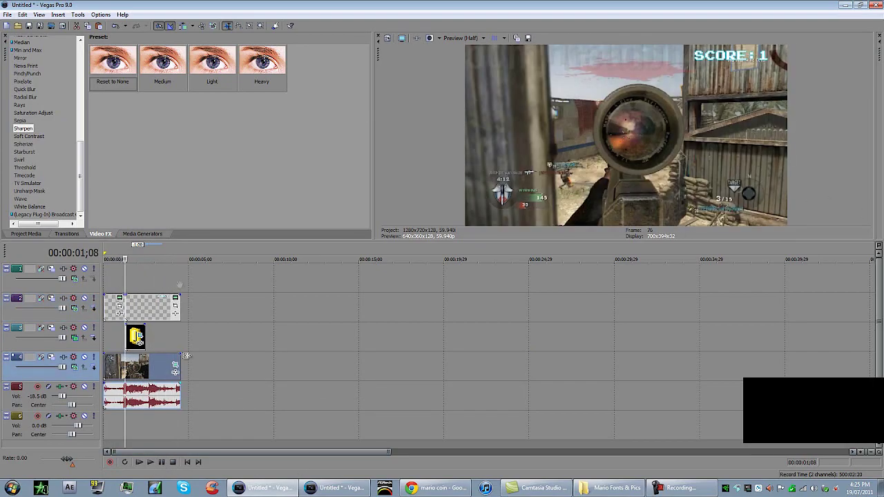
pyautogui.click(598, 489)
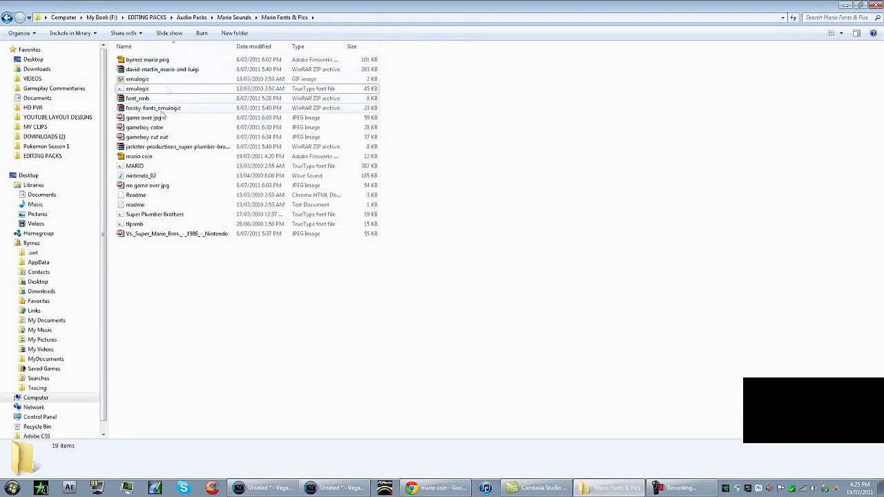
pyautogui.click(143, 179)
pyautogui.rightClick(206, 188)
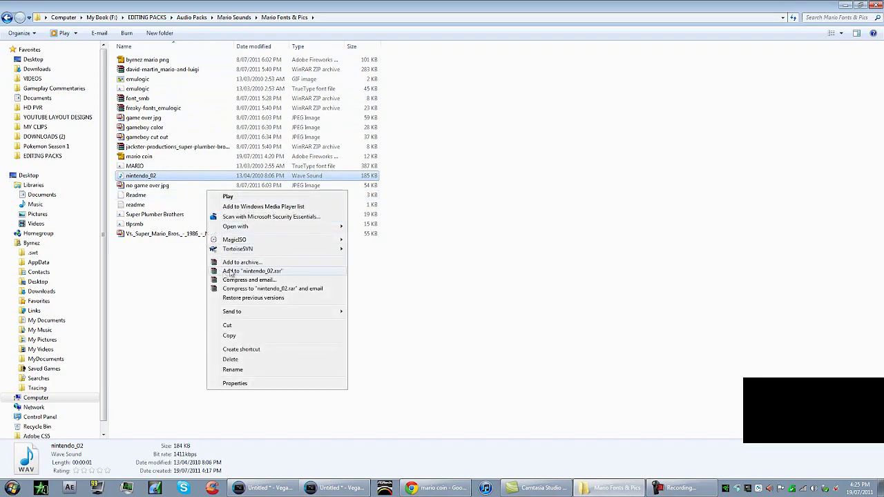
pyautogui.click(337, 309)
pyautogui.click(155, 178)
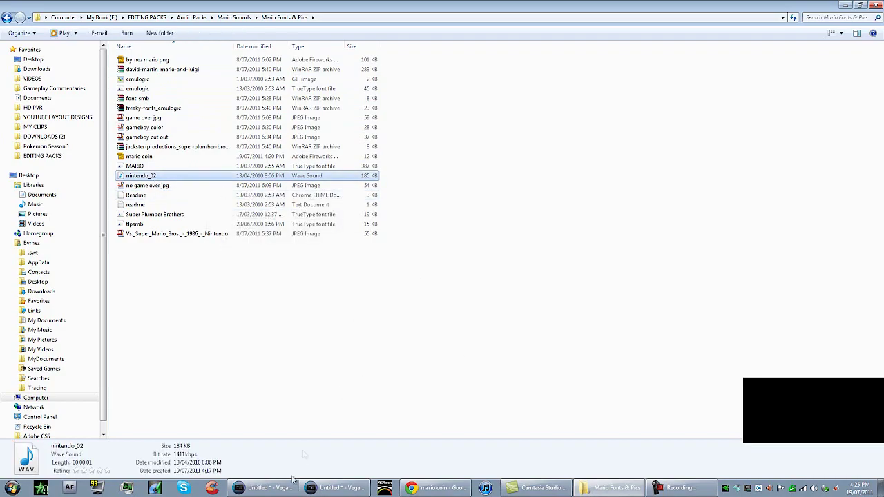
pyautogui.click(270, 488)
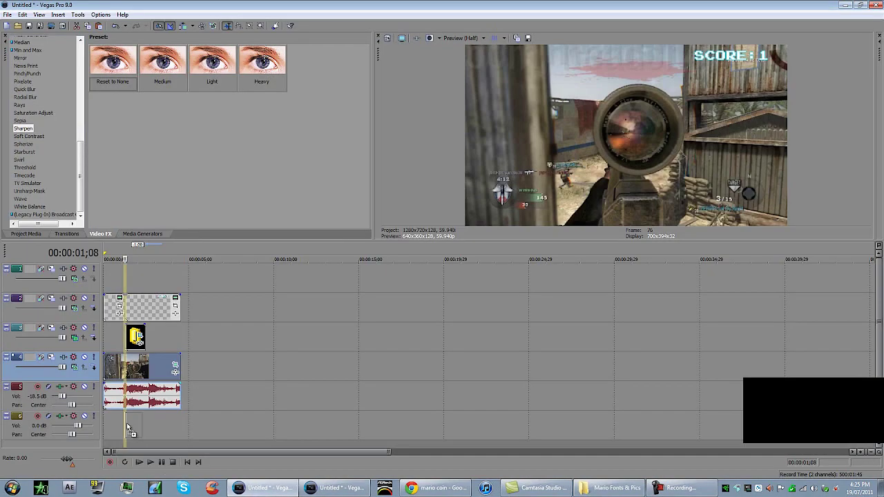
pyautogui.moveTo(126, 423); pyautogui.dragTo(127, 423)
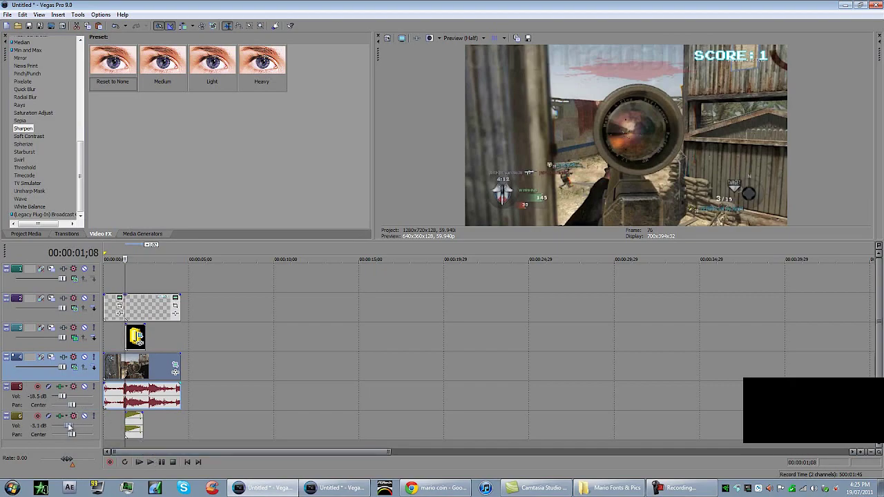
# - Lower the coin sound track's volume to -8.3 dB and play the section to check the level
pyautogui.moveTo(67, 427); pyautogui.dragTo(64, 426)
pyautogui.click(150, 462)
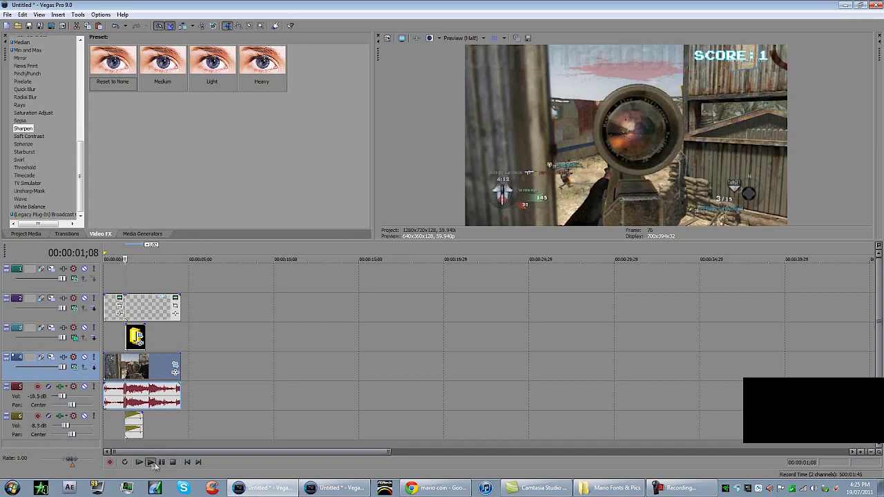
pyautogui.click(173, 463)
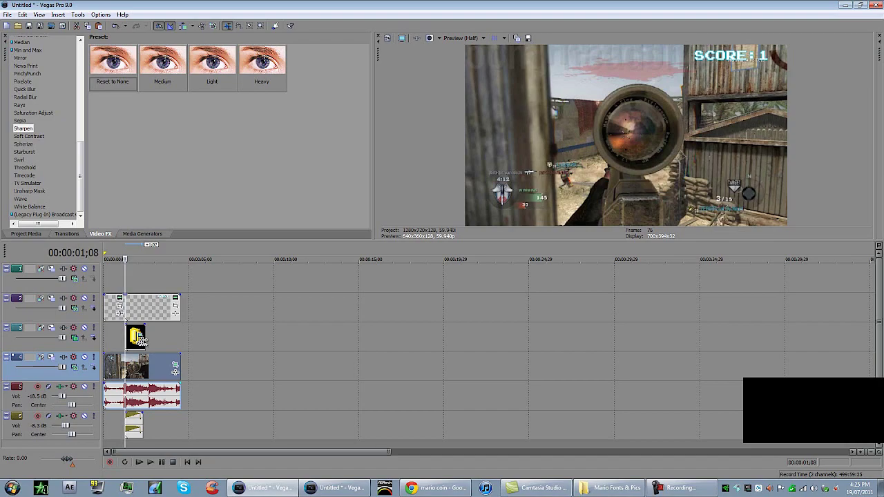
# - Trim the coin event's end to about 00:00:01;23 and play the section to check its timing
pyautogui.click(138, 337)
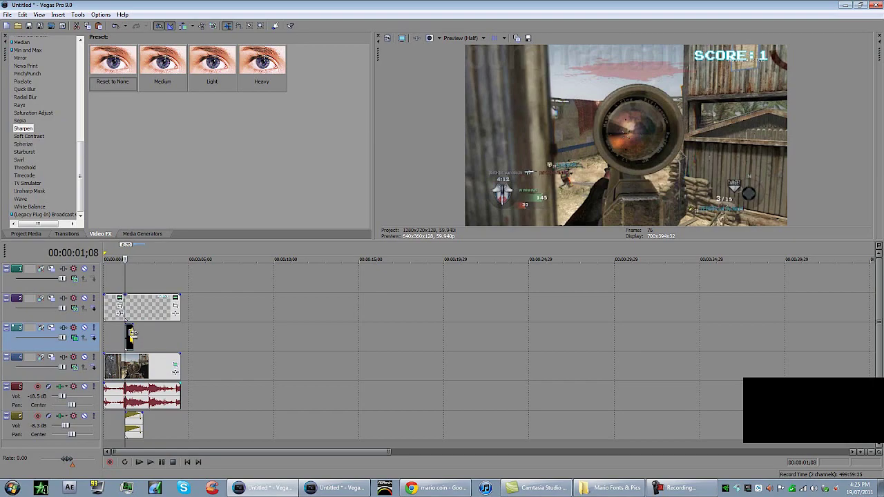
pyautogui.click(151, 463)
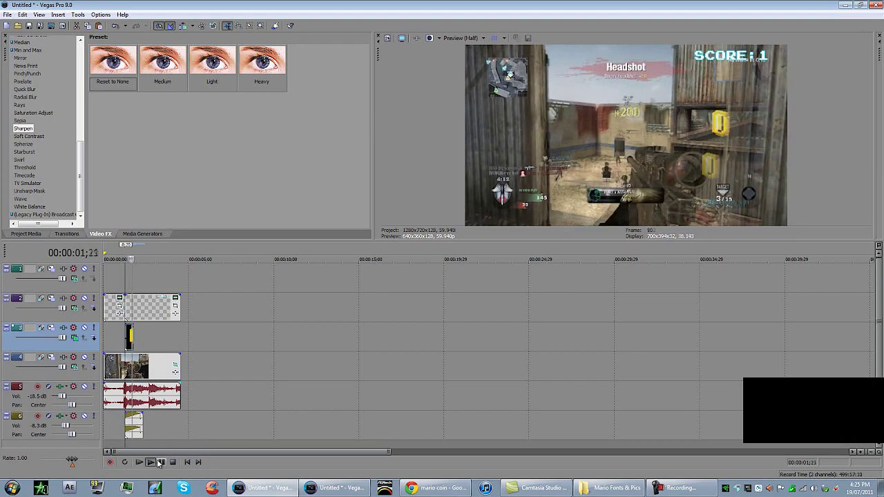
pyautogui.click(159, 463)
pyautogui.click(124, 336)
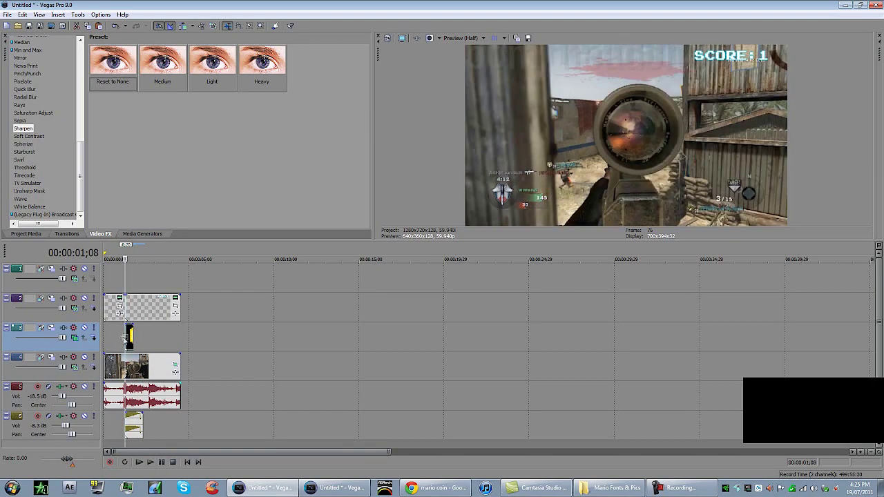
# - Shorten the coin event by 6 more frames, keeping its start at 00:00:01;08, and clear the accidental time selection
pyautogui.scroll(8, 125, 336)
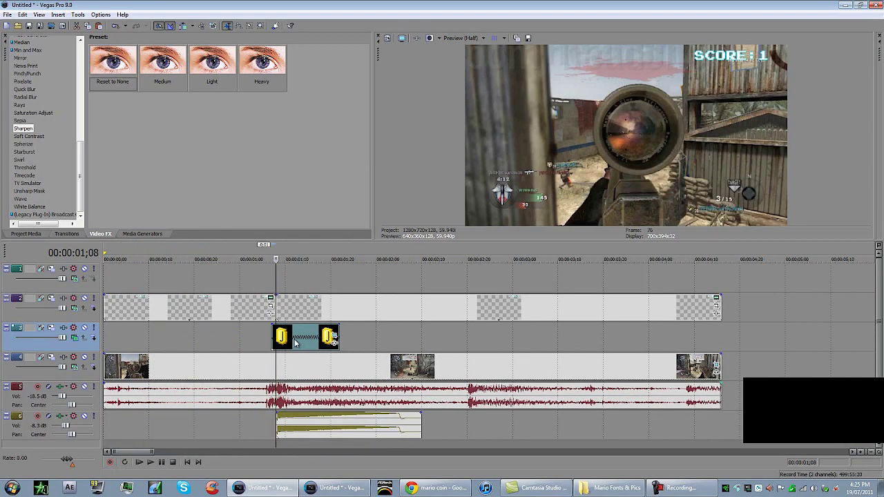
pyautogui.click(338, 339)
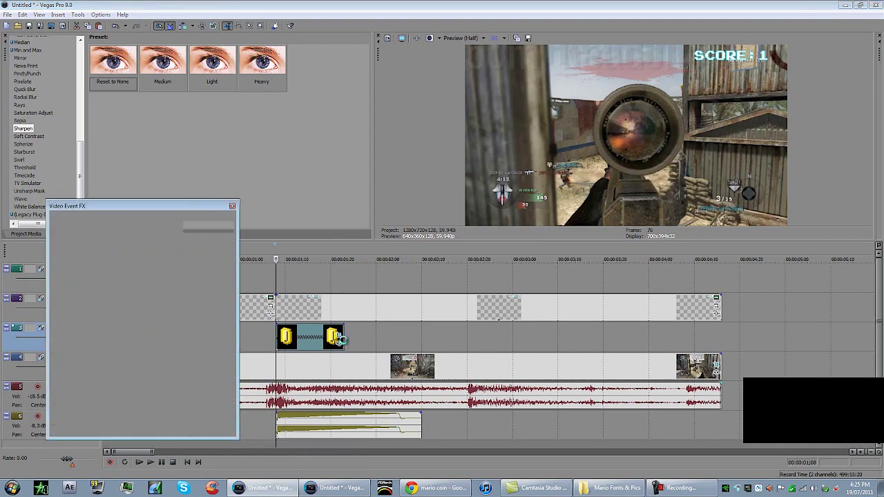
pyautogui.click(725, 104)
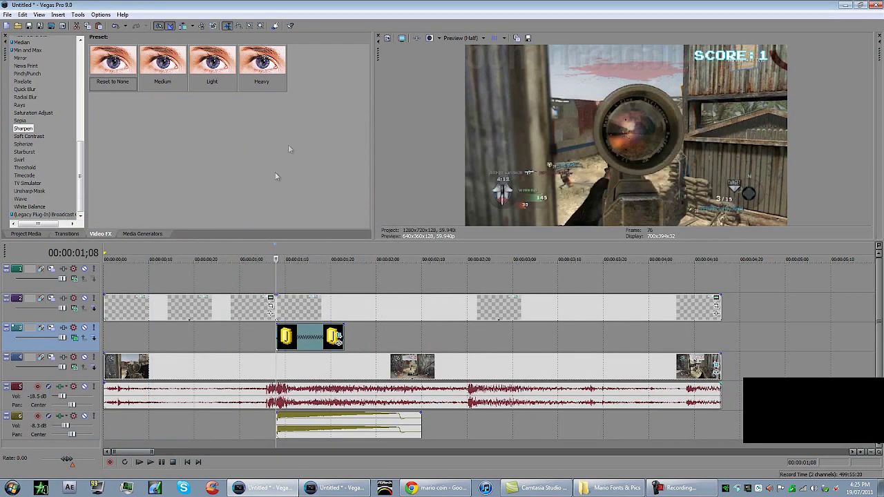
pyautogui.click(339, 339)
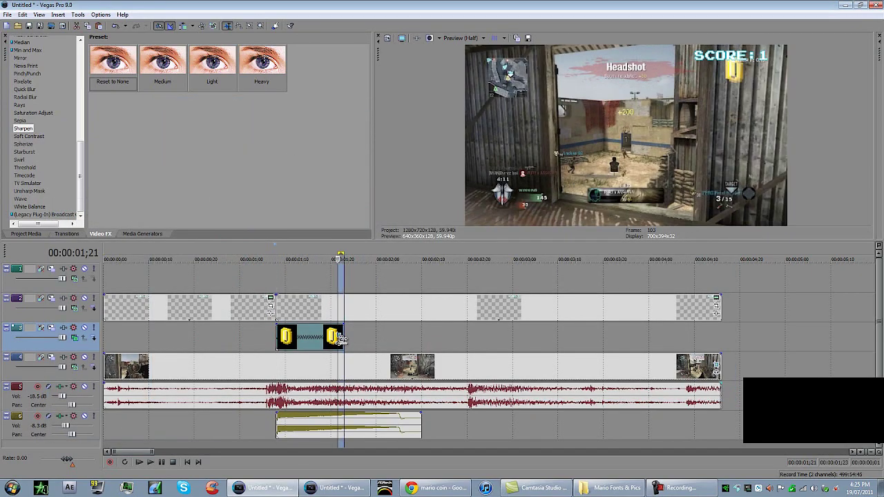
pyautogui.moveTo(340, 339); pyautogui.dragTo(257, 327)
pyautogui.moveTo(338, 253); pyautogui.dragTo(104, 253)
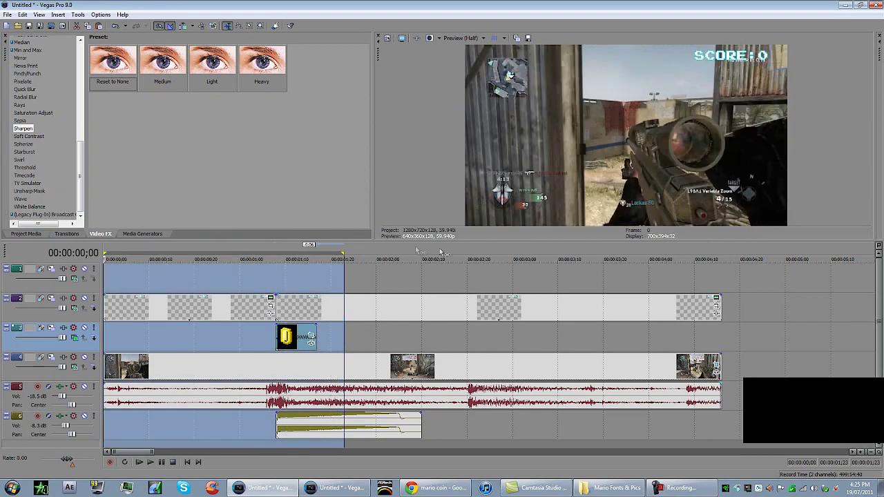
pyautogui.moveTo(343, 254); pyautogui.dragTo(40, 248)
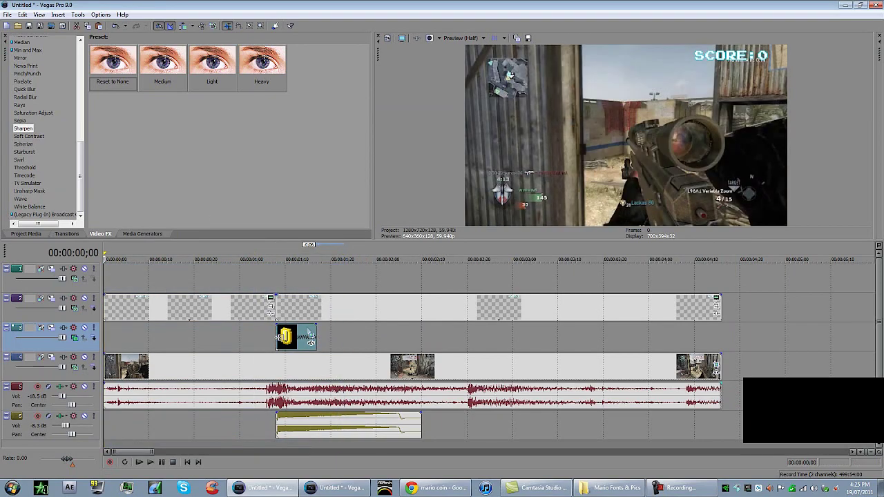
# - Play the shortened coin section twice to compare the coin's movement with its sound
pyautogui.press('space')
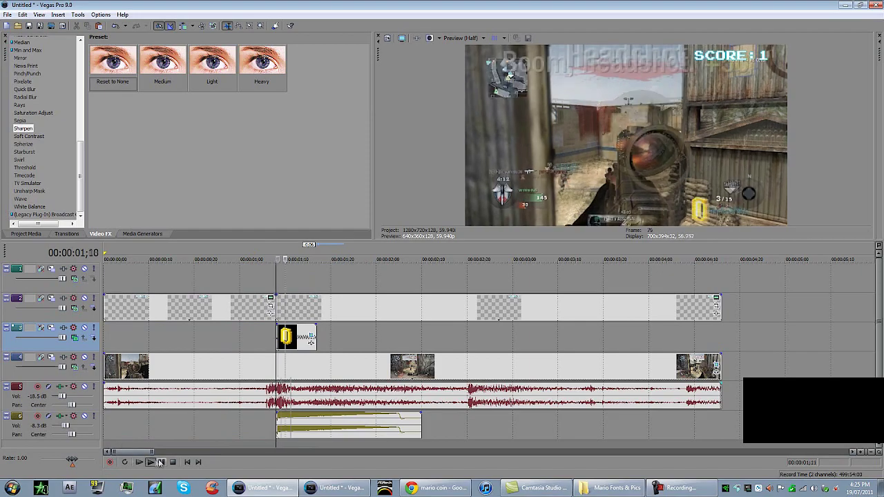
pyautogui.click(161, 462)
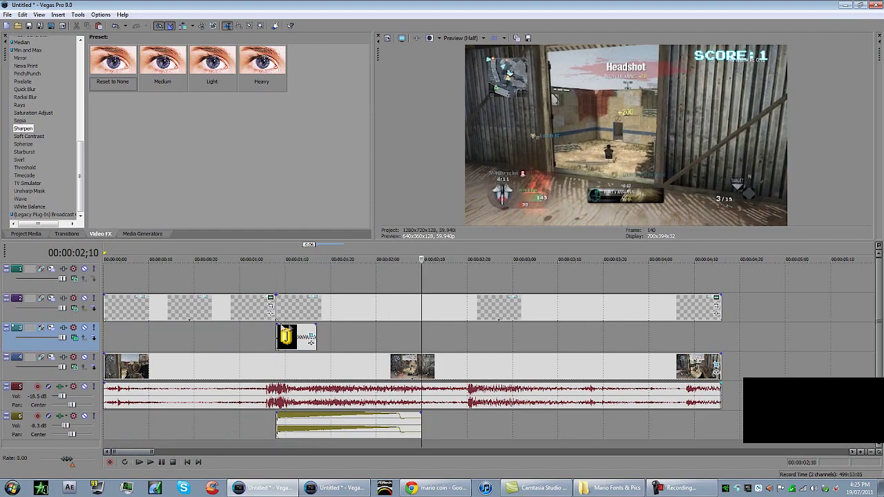
pyautogui.click(270, 336)
pyautogui.scroll(-5, 269, 337)
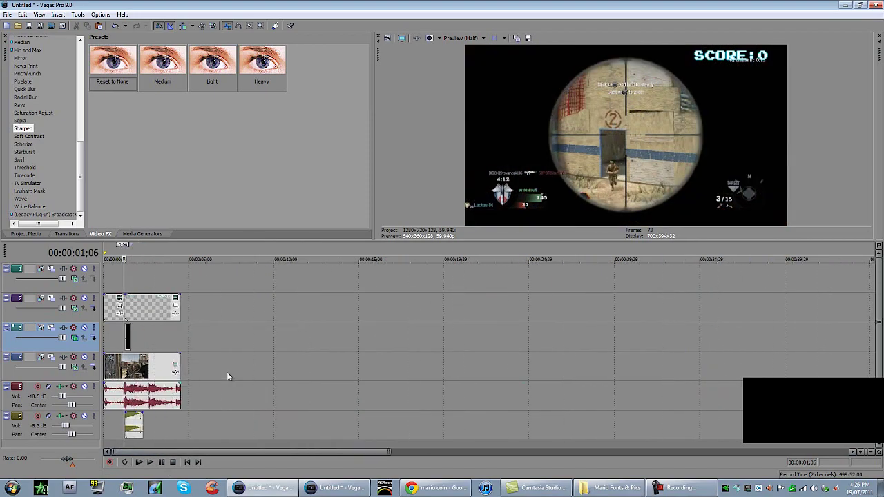
pyautogui.click(152, 463)
pyautogui.click(161, 462)
# - Shift the coin sound event 3 frames later so it starts at about 00:00:01;11
pyautogui.click(126, 339)
pyautogui.scroll(5, 126, 339)
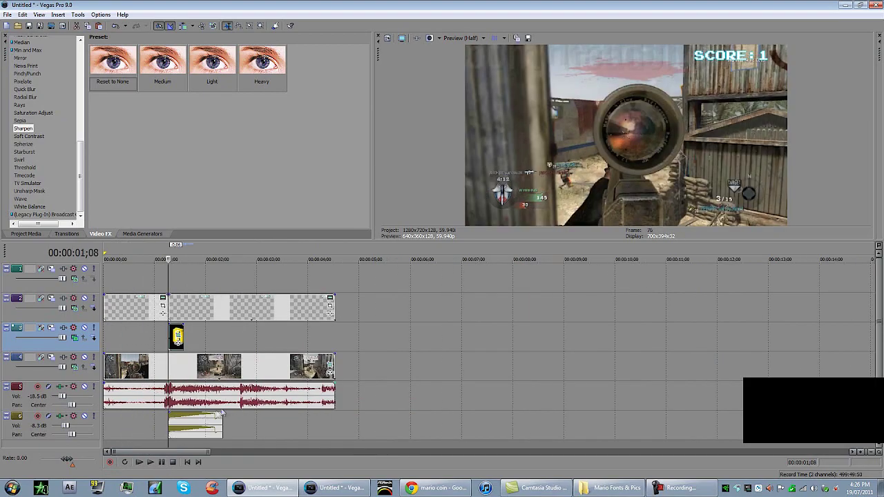
pyautogui.scroll(6, 228, 413)
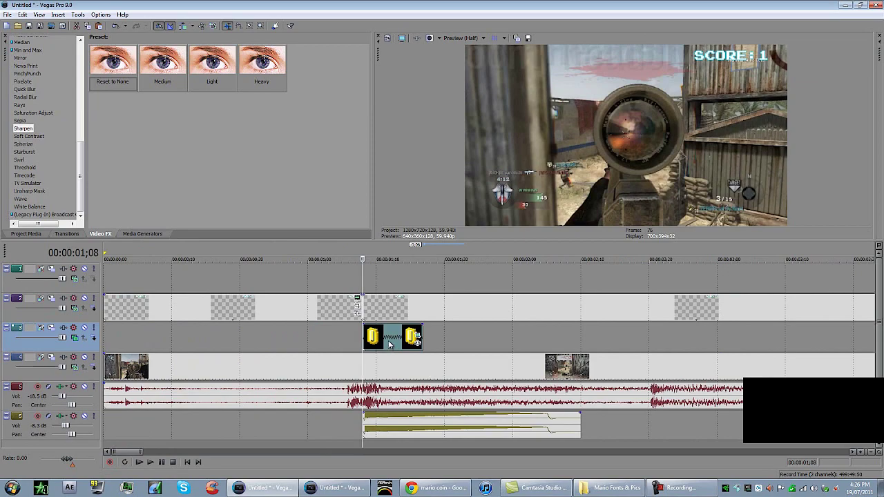
pyautogui.click(389, 345)
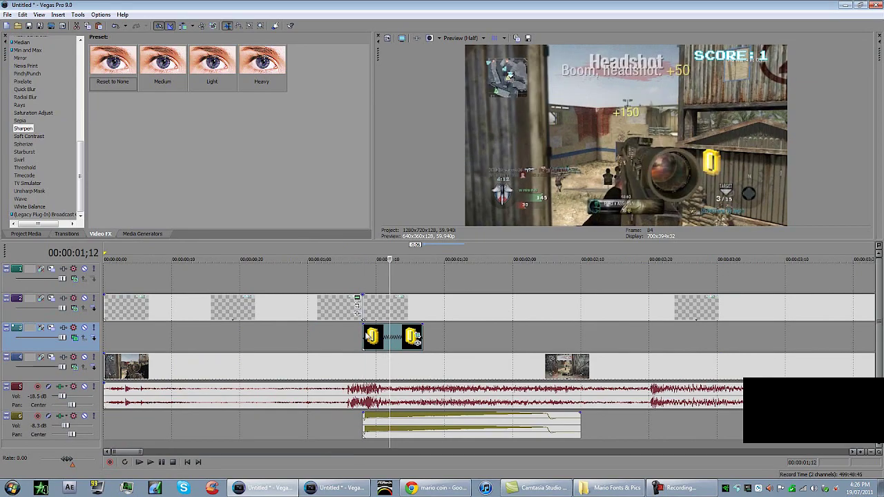
pyautogui.click(366, 335)
pyautogui.moveTo(398, 429); pyautogui.dragTo(418, 431)
# - Find the coin's last frames near 00:00:01;16 and shift the sound event 4 frames later to start about there
pyautogui.click(397, 336)
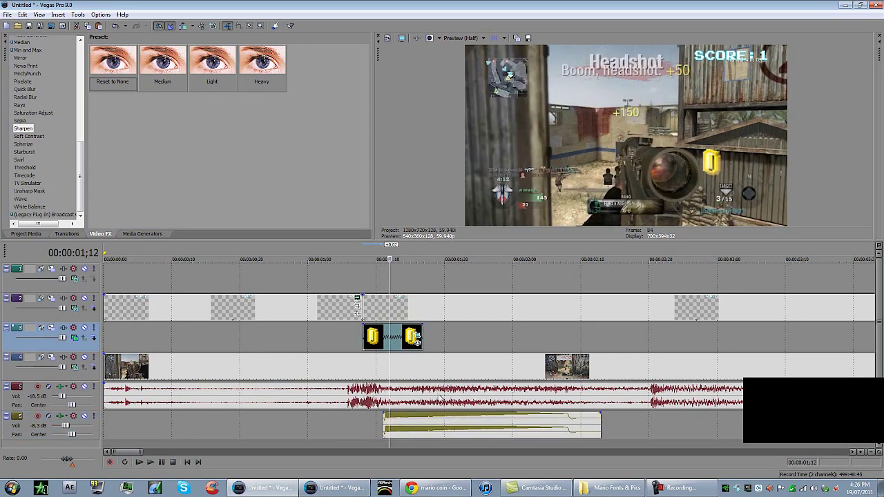
pyautogui.press('Right')
pyautogui.press('Right')
pyautogui.press('Right')
pyautogui.press('Right')
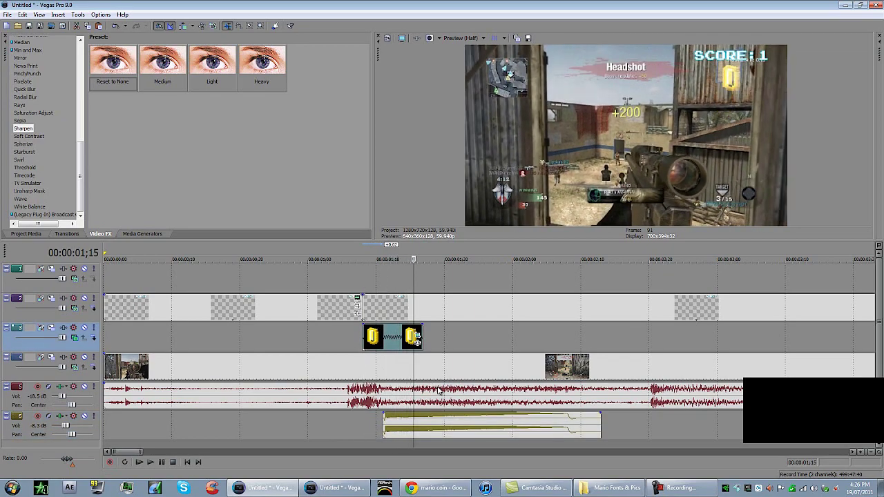
pyautogui.press('Right')
pyautogui.press('Right')
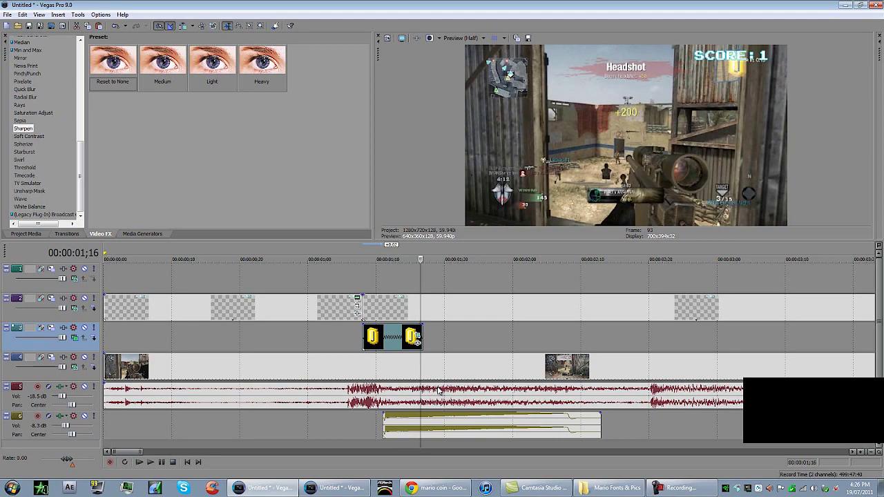
pyautogui.moveTo(451, 424); pyautogui.dragTo(474, 438)
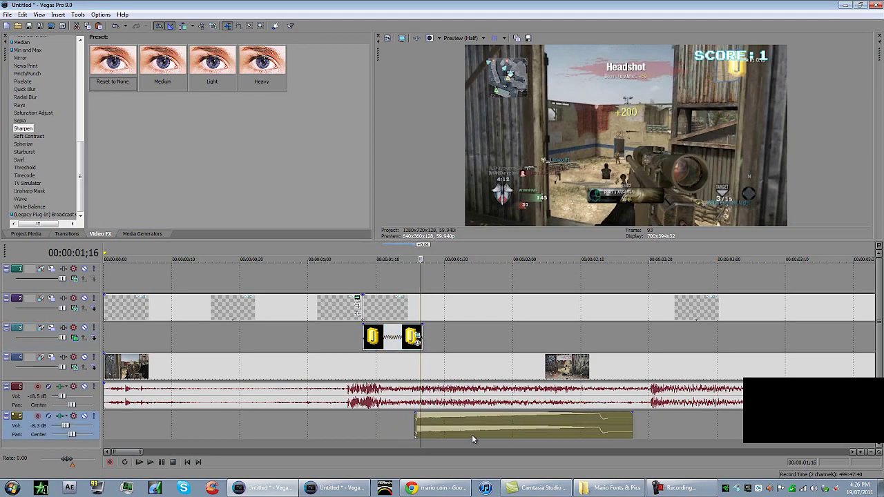
# - Play the edit from before the coin and again from the start to check the sound's timing
pyautogui.scroll(-3, 325, 422)
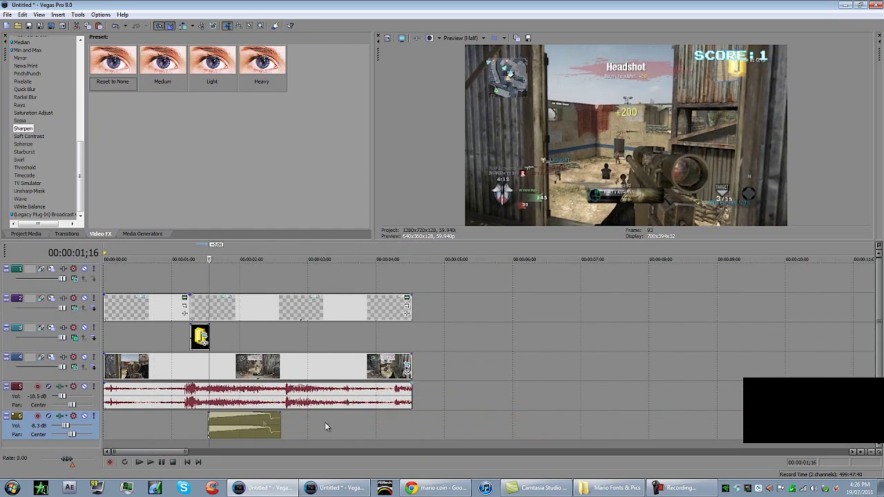
pyautogui.click(182, 422)
pyautogui.click(150, 463)
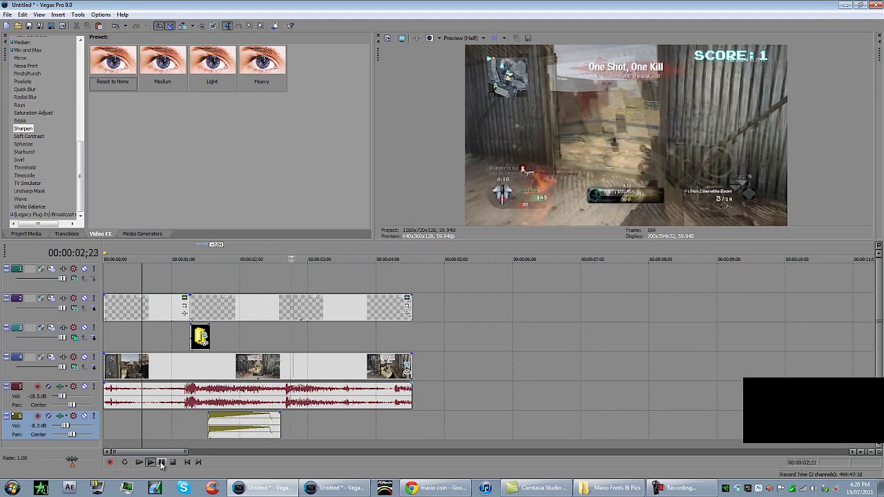
pyautogui.click(162, 463)
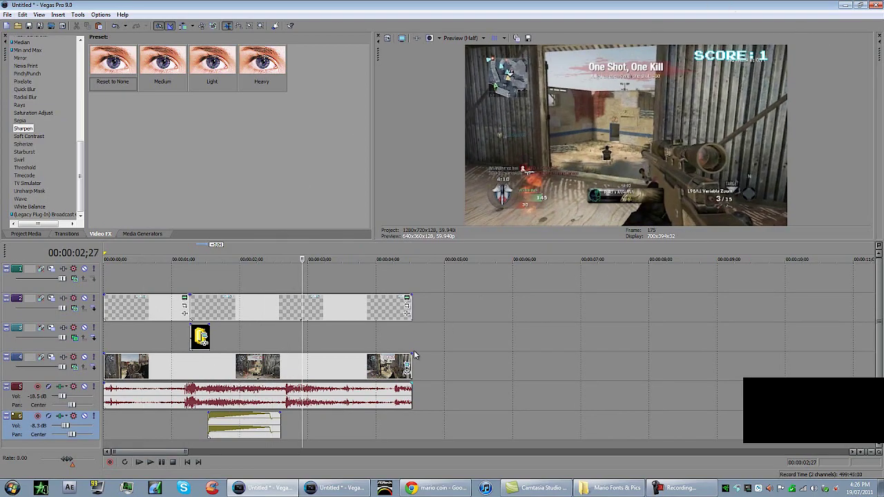
pyautogui.scroll(-6, 571, 275)
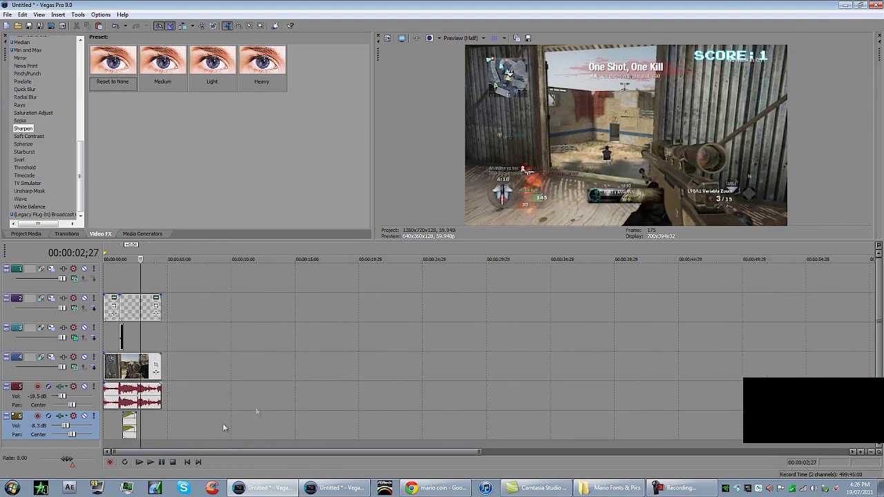
pyautogui.click(187, 462)
pyautogui.click(162, 463)
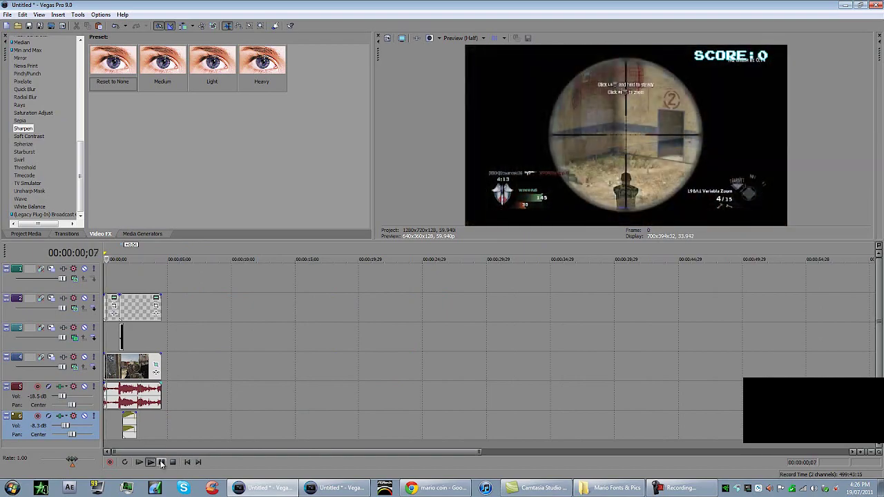
pyautogui.click(162, 463)
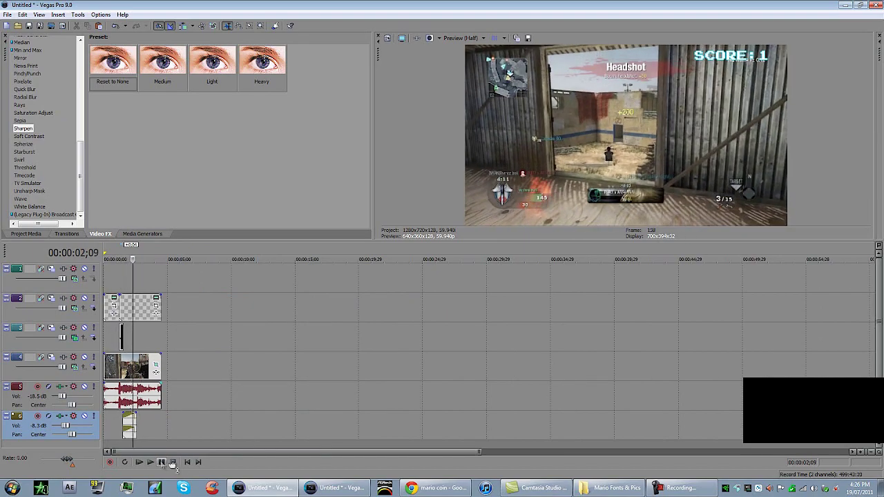
# - Find the coin's last visible frame near 00:00:01;16 and nudge the coin sound event slightly to start there
pyautogui.scroll(6, 219, 374)
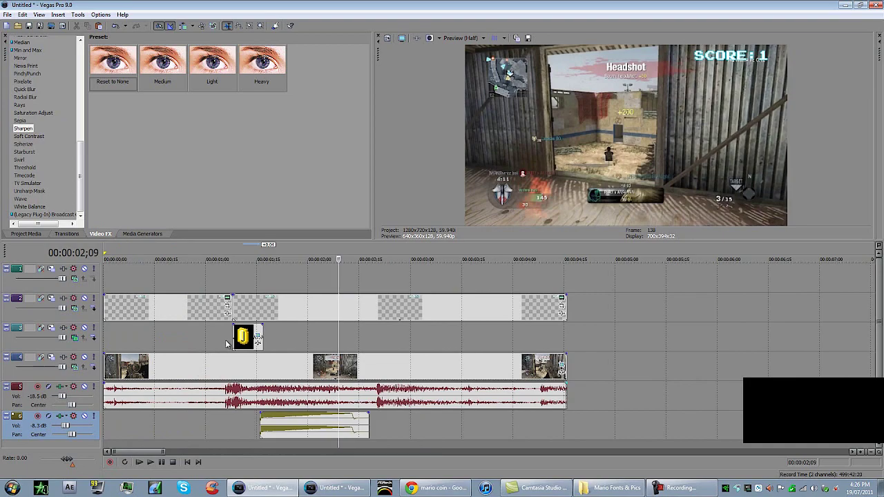
pyautogui.click(235, 334)
pyautogui.press('Right')
pyautogui.press('Right')
pyautogui.press('Right')
pyautogui.press('Right')
pyautogui.press('Right')
pyautogui.press('Right')
pyautogui.press('Right')
pyautogui.press('Right')
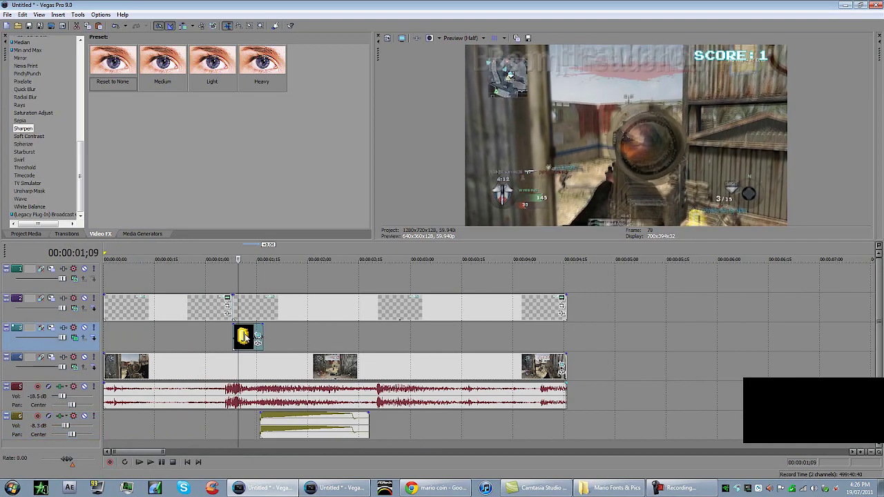
pyautogui.press('Right')
pyautogui.press('Right')
pyautogui.press('Right')
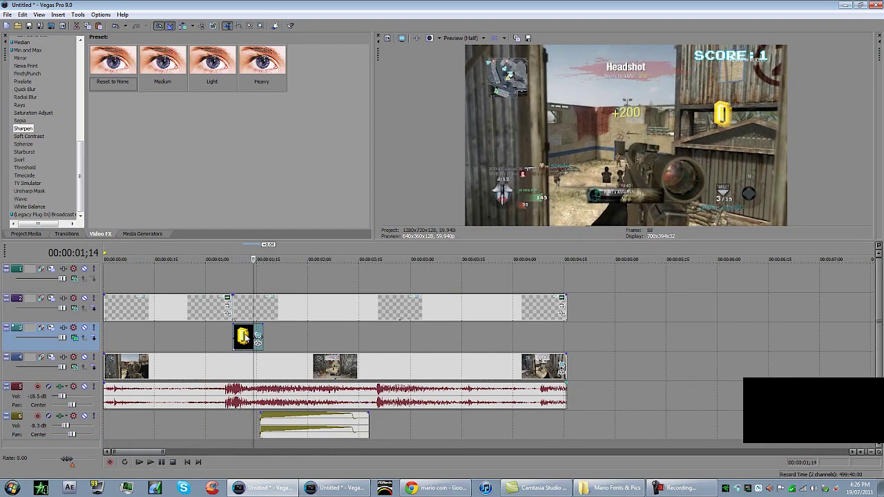
pyautogui.press('Right')
pyautogui.press('Right')
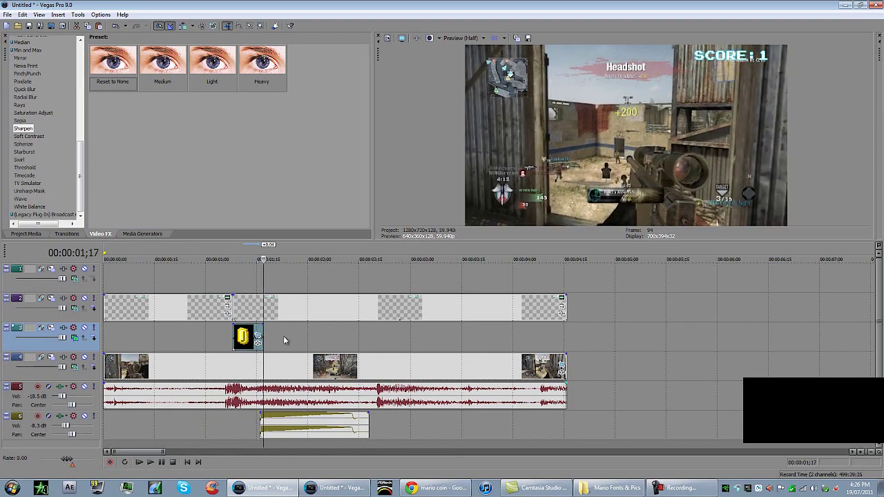
pyautogui.press('Left')
pyautogui.press('Left')
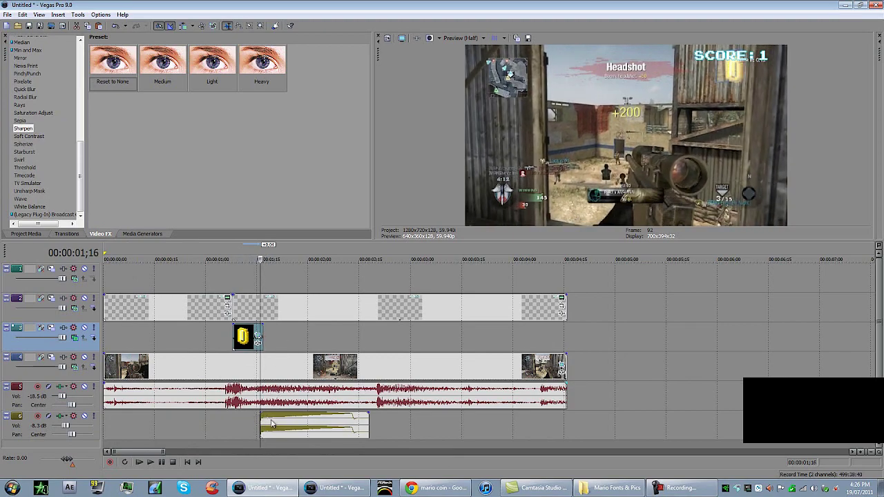
pyautogui.moveTo(270, 423); pyautogui.dragTo(275, 422)
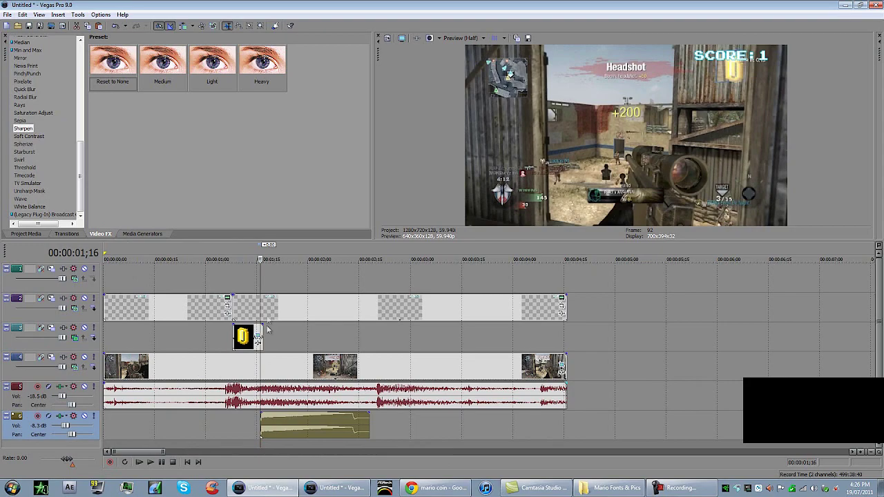
# - Examine the gameplay frames around the end of the coin sound, up to about 00:00:02;18
pyautogui.scroll(-4, 266, 325)
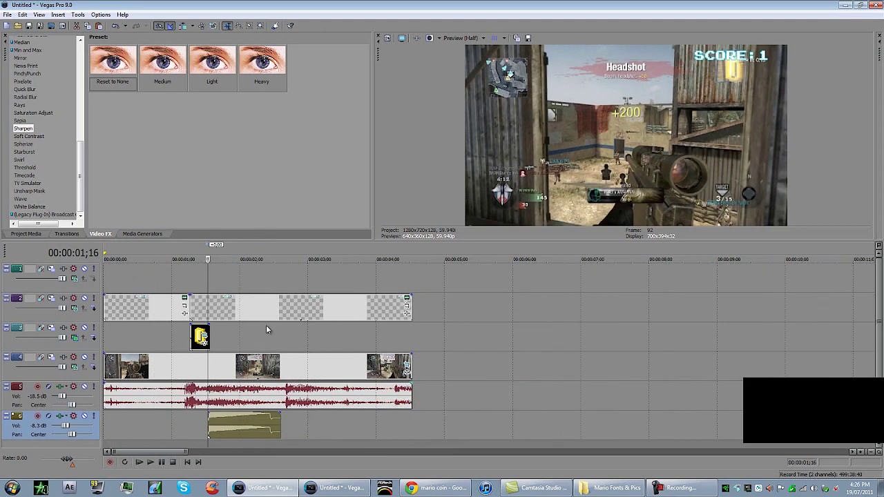
pyautogui.click(189, 273)
pyautogui.click(225, 265)
pyautogui.click(217, 273)
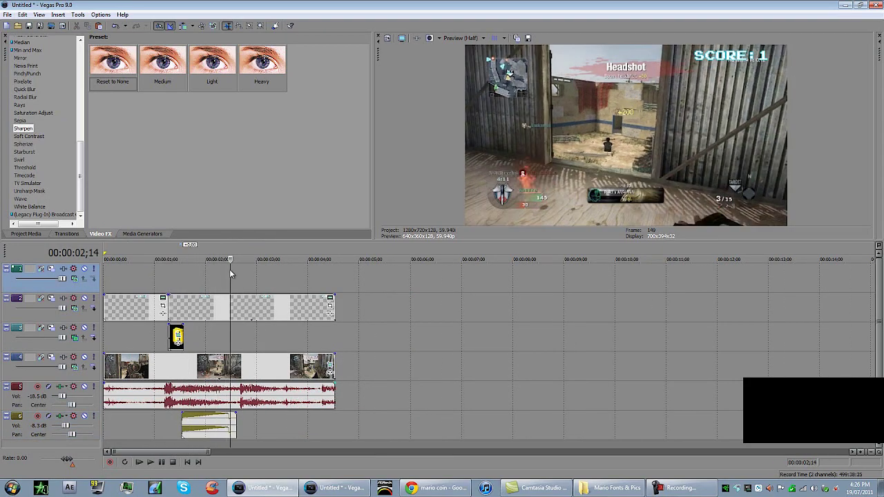
pyautogui.click(230, 269)
pyautogui.click(236, 270)
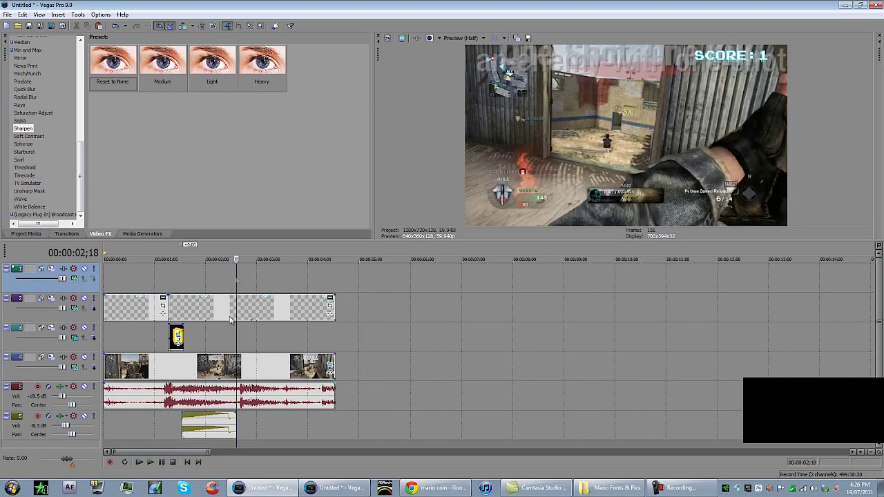
# - Fade out the gameplay video from about 00:00:04;00 to its end and play the ending
pyautogui.click(246, 377)
pyautogui.click(256, 373)
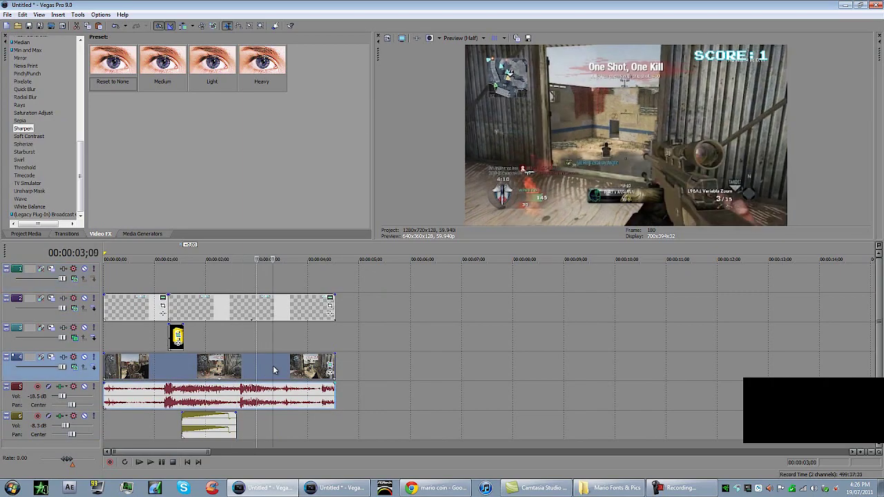
pyautogui.click(273, 366)
pyautogui.click(291, 365)
pyautogui.click(299, 364)
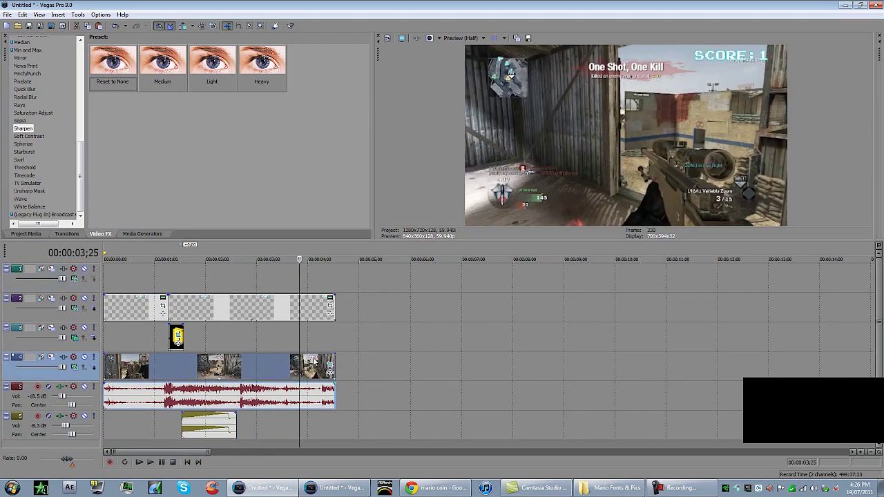
pyautogui.click(309, 360)
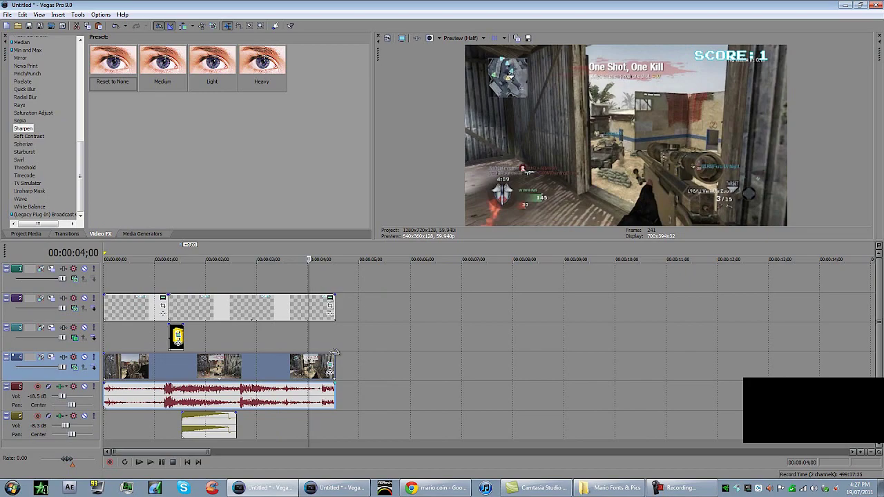
pyautogui.moveTo(334, 353); pyautogui.dragTo(308, 354)
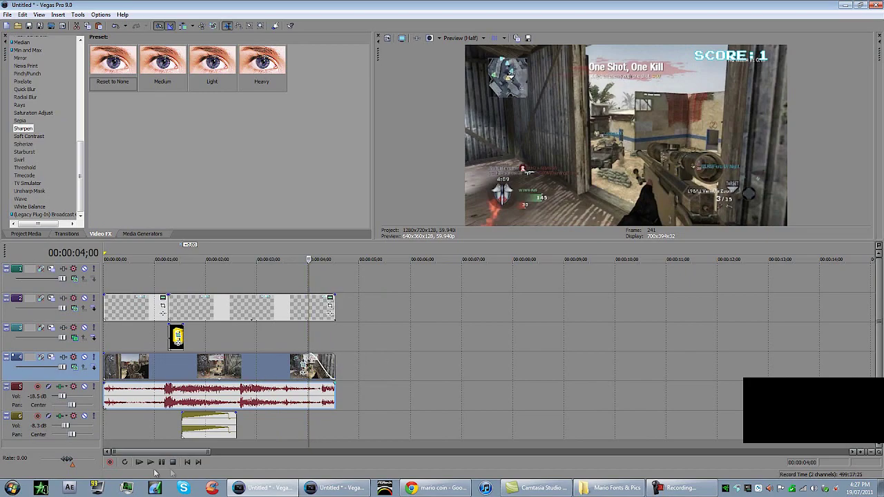
pyautogui.press('space')
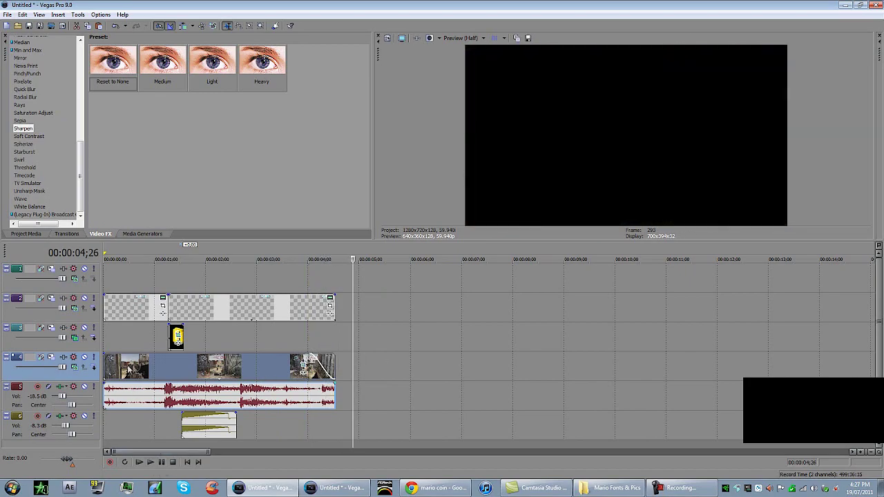
# - Review the opening of the gameplay and both score text events at several points on the timeline
pyautogui.click(114, 365)
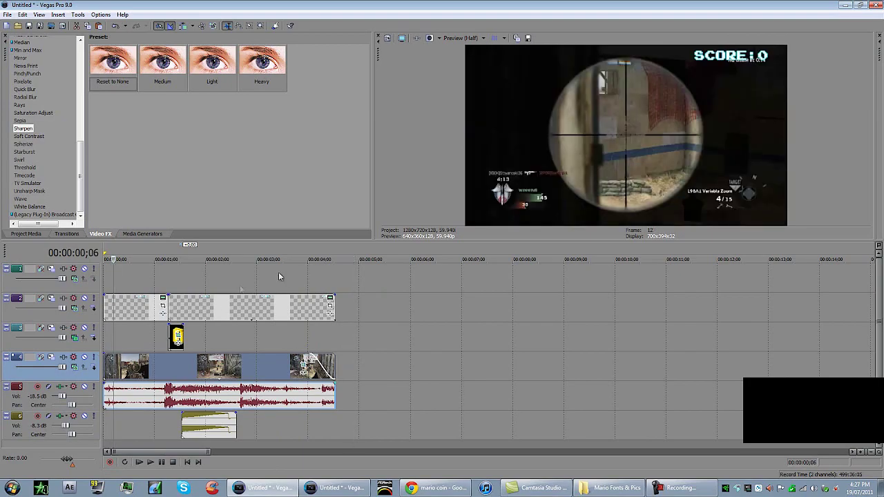
pyautogui.click(315, 306)
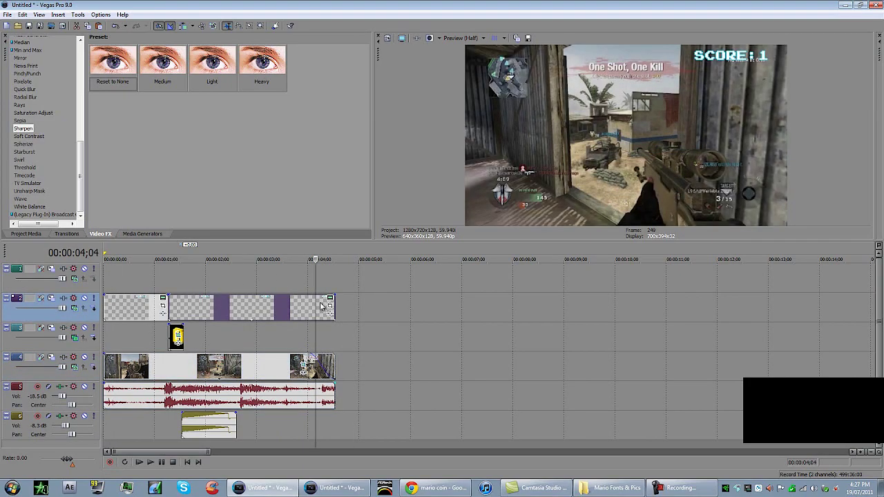
pyautogui.click(257, 318)
pyautogui.click(142, 317)
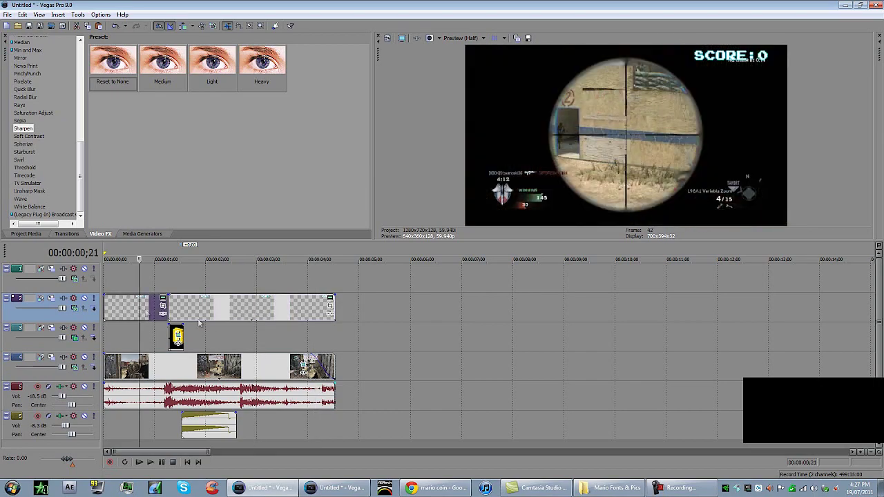
pyautogui.click(205, 323)
pyautogui.click(231, 331)
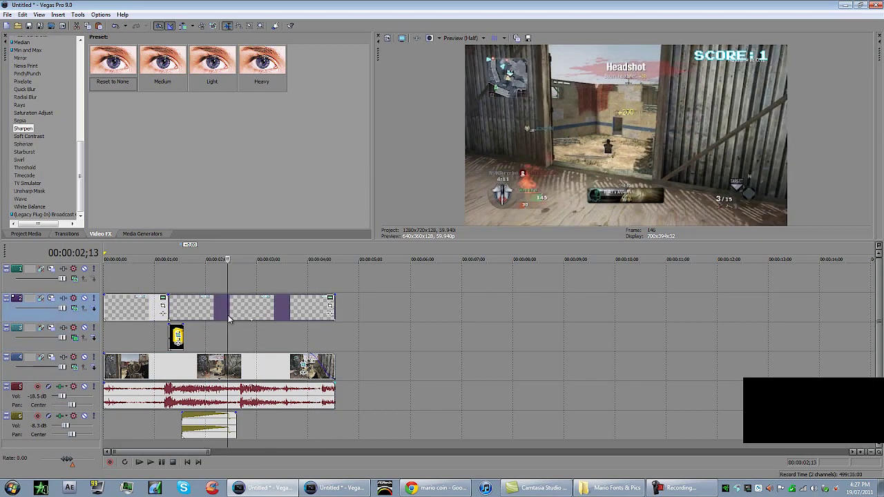
# - Check the score change at the kill, the second score text event and the faded end of the gameplay
pyautogui.click(159, 373)
pyautogui.click(165, 374)
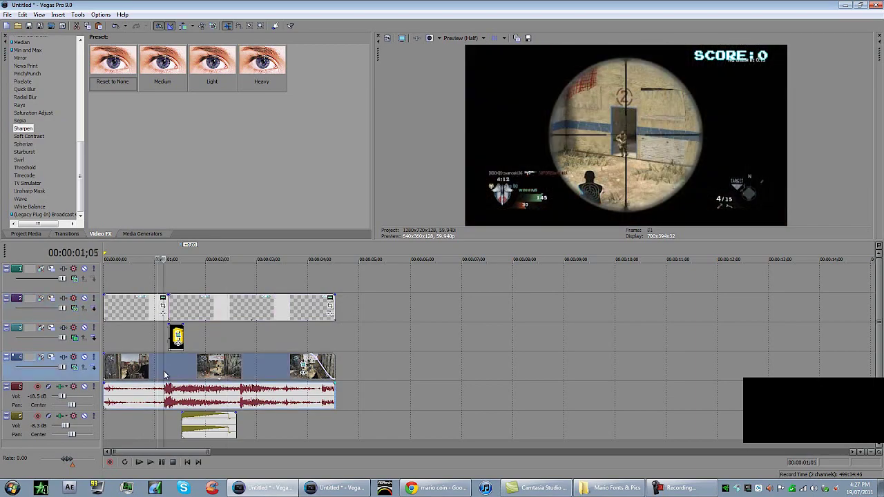
pyautogui.click(169, 374)
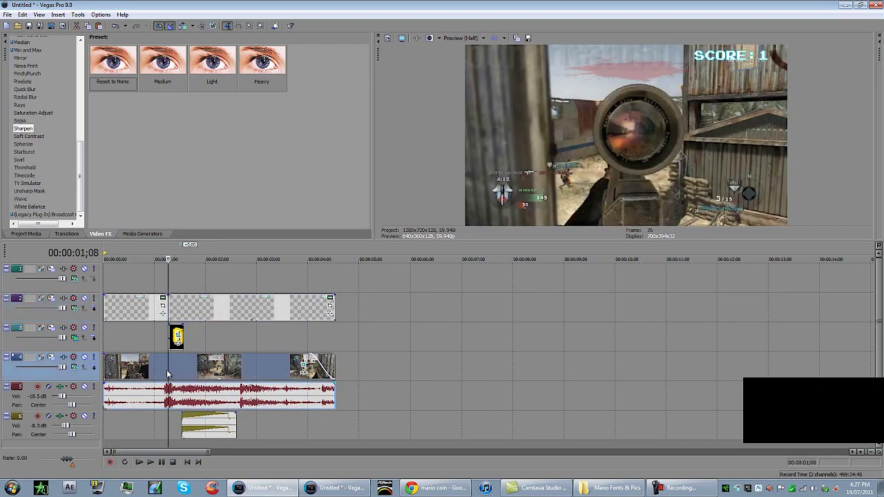
pyautogui.click(267, 311)
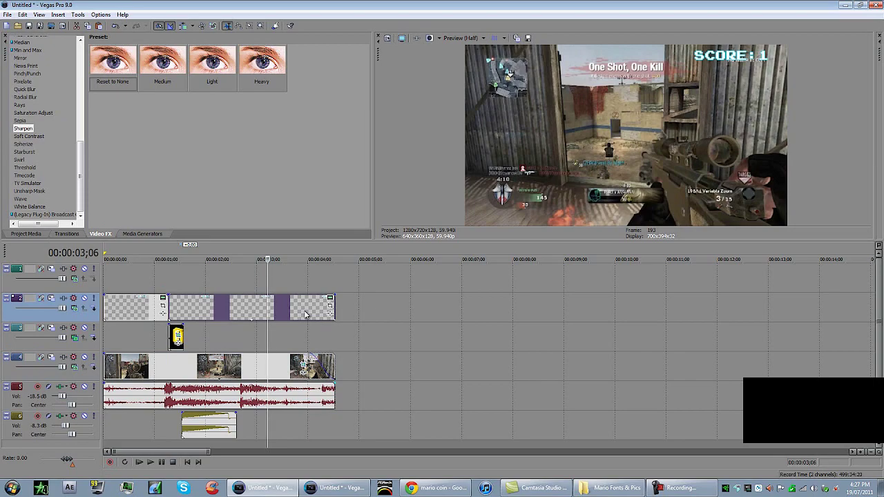
pyautogui.click(305, 313)
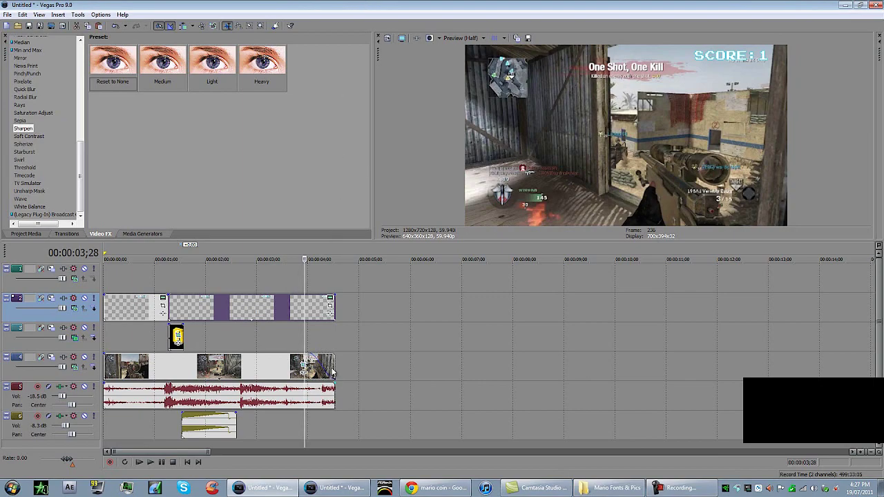
pyautogui.click(334, 369)
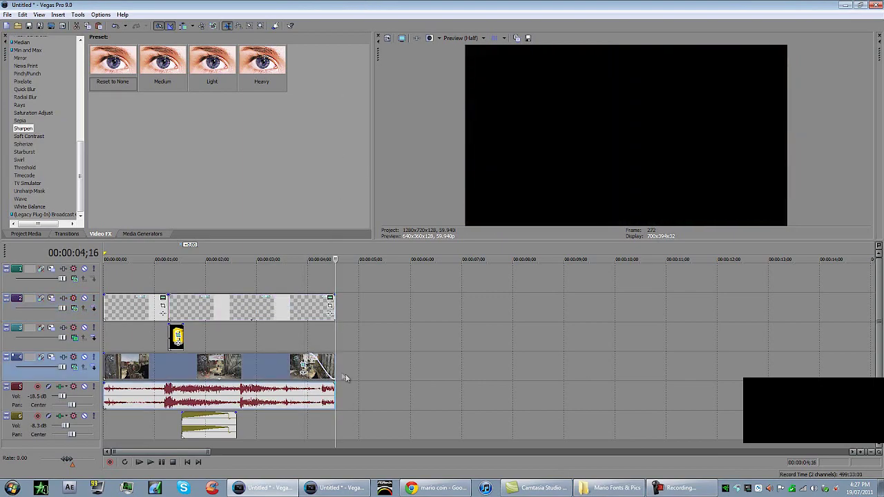
# - Switch to Windows Explorer, open the Mario Sounds folder in Audio Packs and preview the Super Mario 2 - Die sound
pyautogui.click(611, 488)
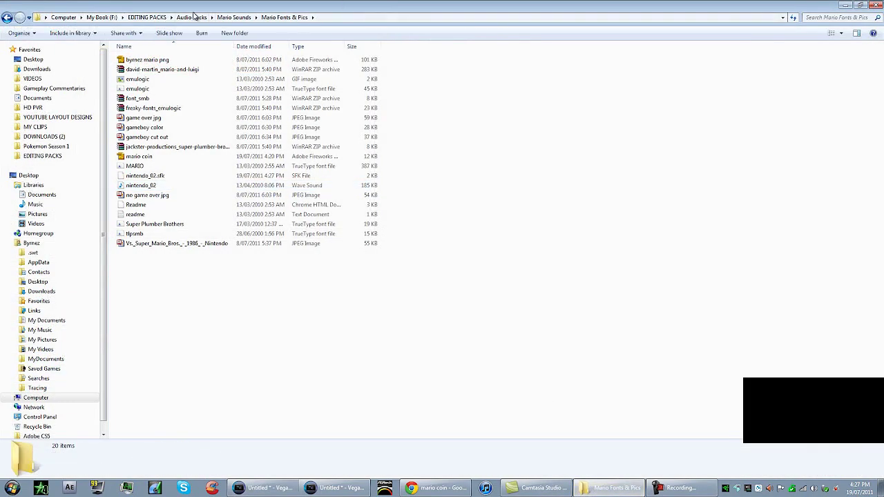
pyautogui.click(193, 17)
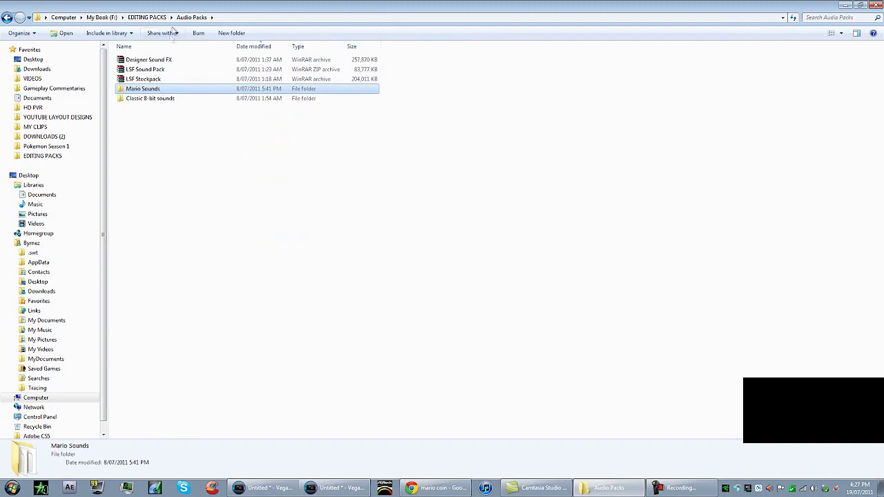
pyautogui.doubleClick(147, 89)
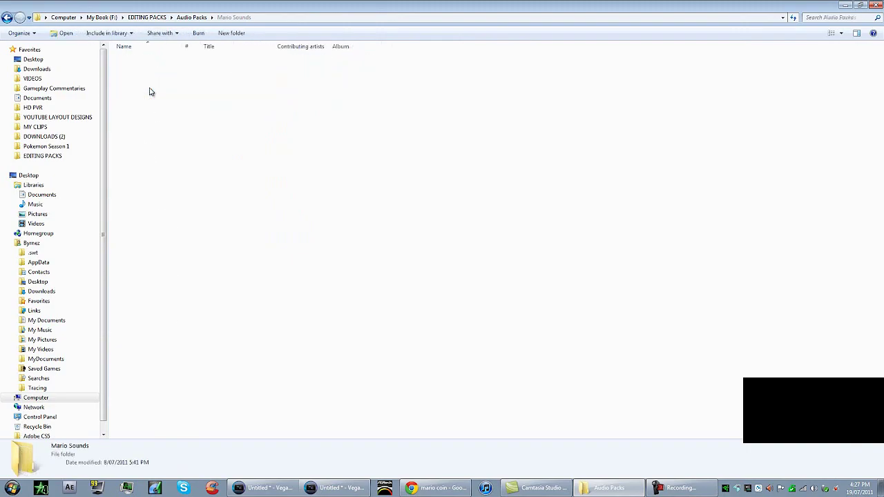
pyautogui.click(173, 214)
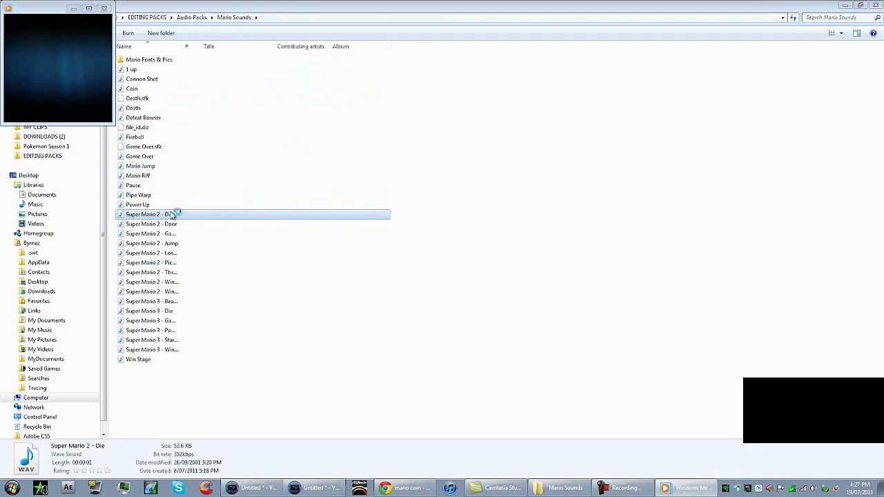
pyautogui.click(105, 9)
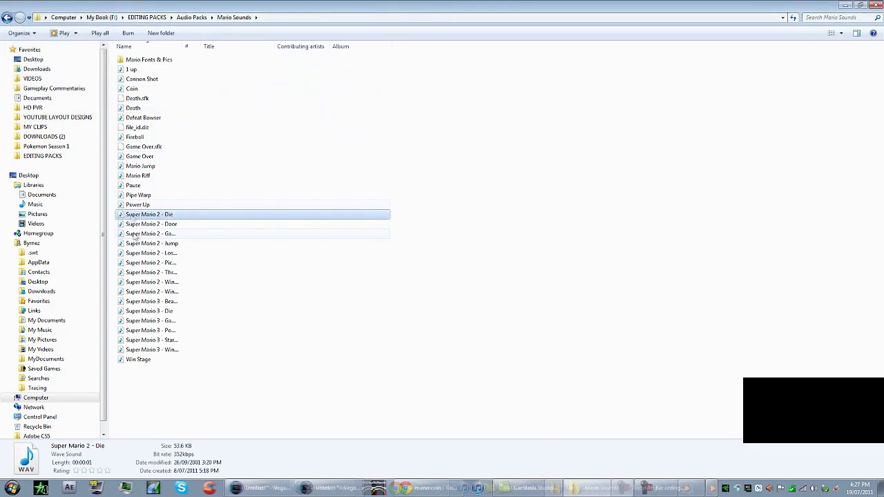
# - Preview the Super Mario 3 - Die and Death sounds, closing the media player after each one
pyautogui.doubleClick(163, 312)
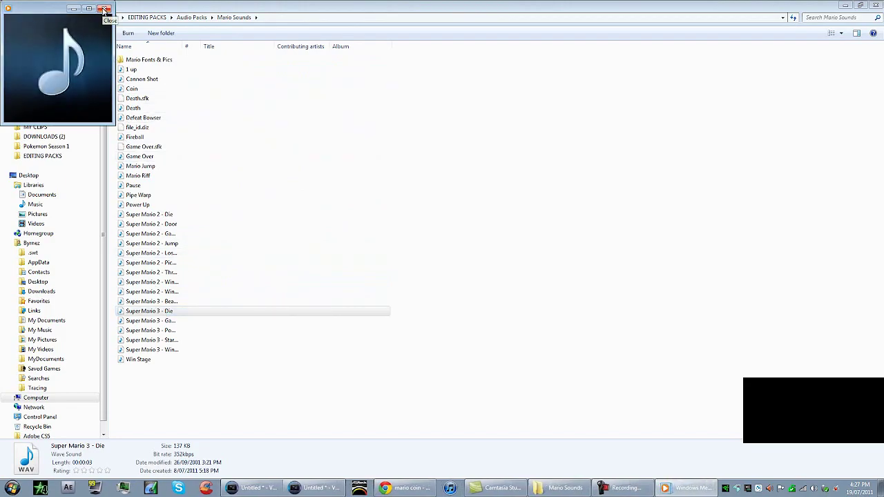
pyautogui.click(105, 9)
pyautogui.click(137, 100)
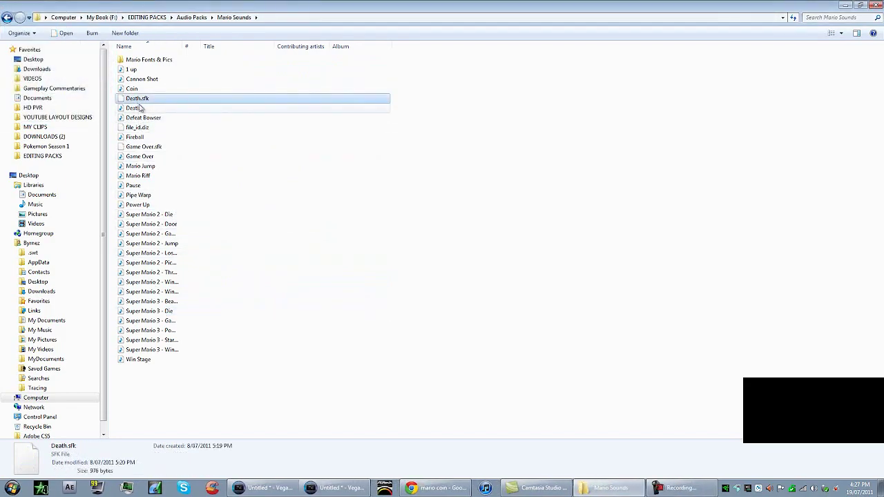
pyautogui.doubleClick(138, 108)
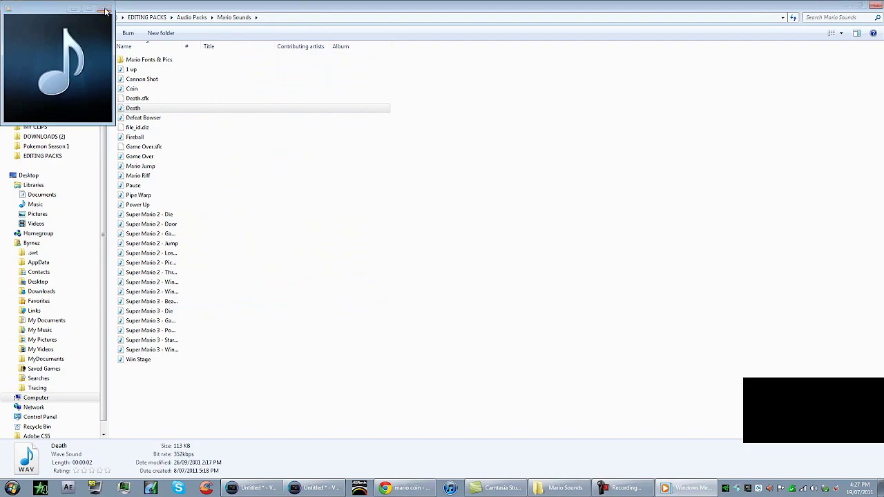
pyautogui.click(105, 8)
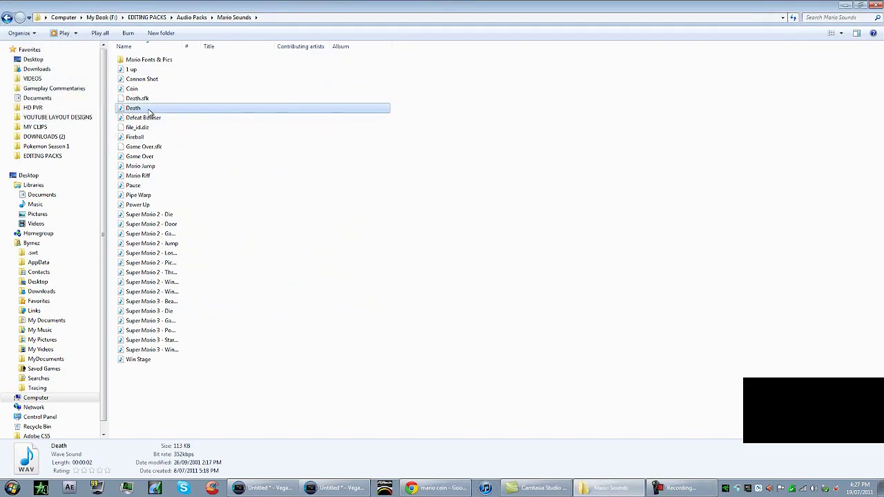
# - Locate the Game Over sound in the Mario Sounds folder and open the Mario Fonts & Pics subfolder
pyautogui.click(293, 489)
pyautogui.click(595, 489)
pyautogui.click(268, 488)
pyautogui.click(611, 488)
pyautogui.click(143, 158)
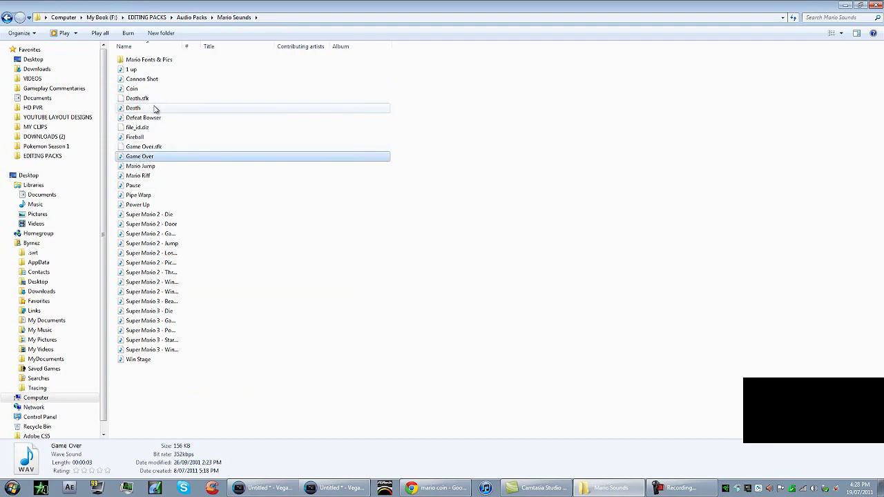
pyautogui.click(514, 382)
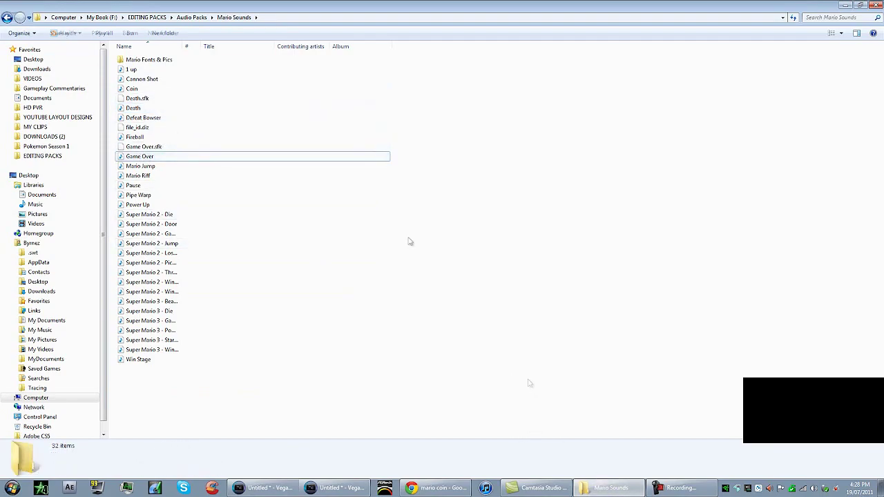
pyautogui.doubleClick(148, 60)
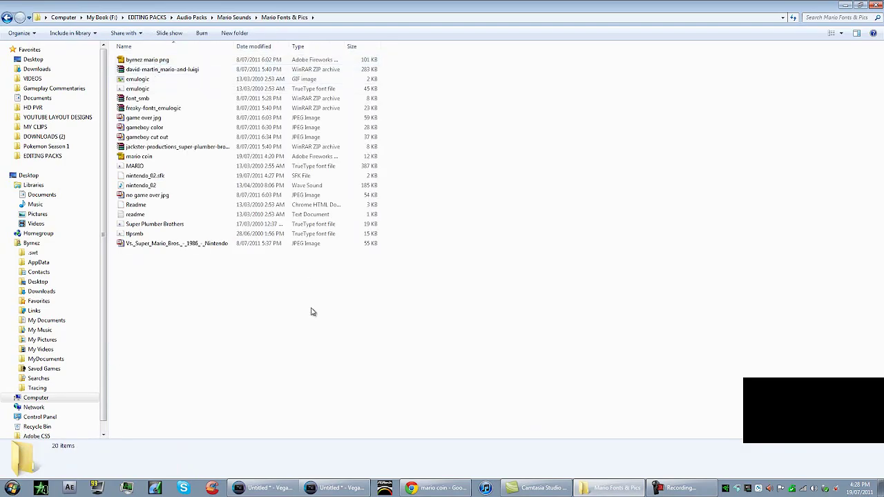
# - Switch to Google Chrome and search Google Images for "game over super mario"
pyautogui.click(434, 488)
pyautogui.moveTo(236, 57); pyautogui.dragTo(3, 5)
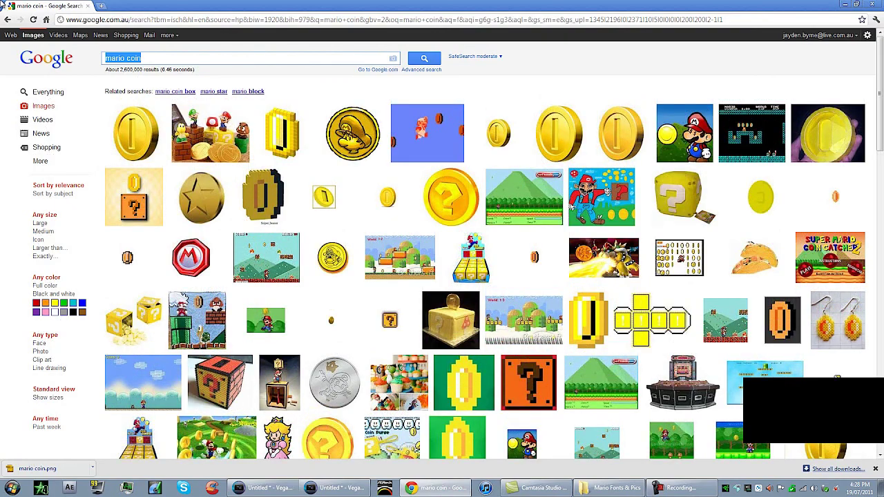
pyautogui.write('game over super m')
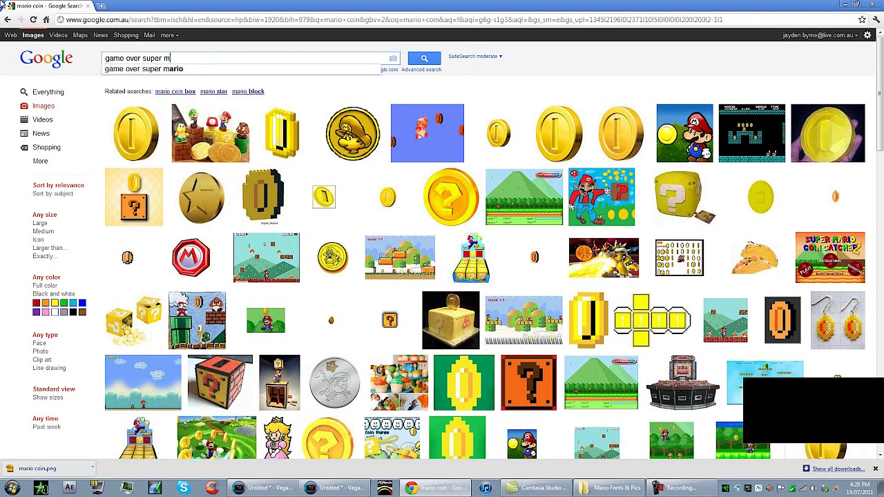
pyautogui.write('ario')
pyautogui.press('Return')
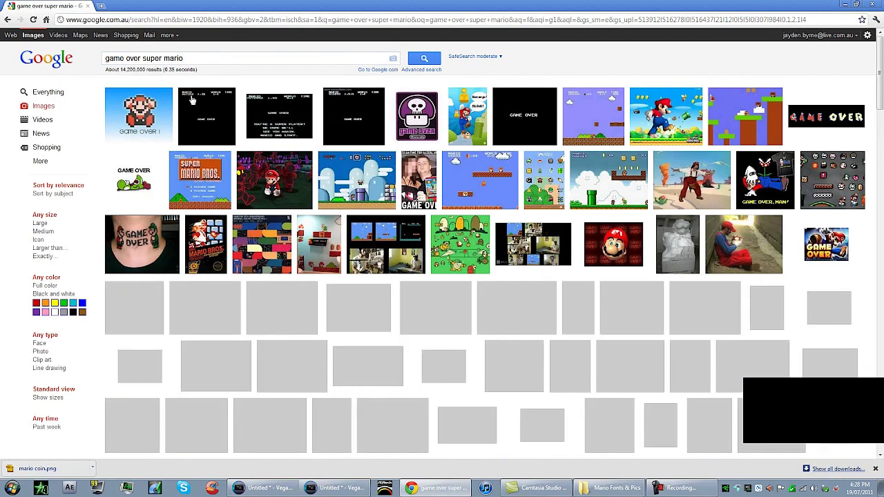
# - Preview the black Super Mario Bros. Game Over screens among the image results
pyautogui.moveTo(216, 104)
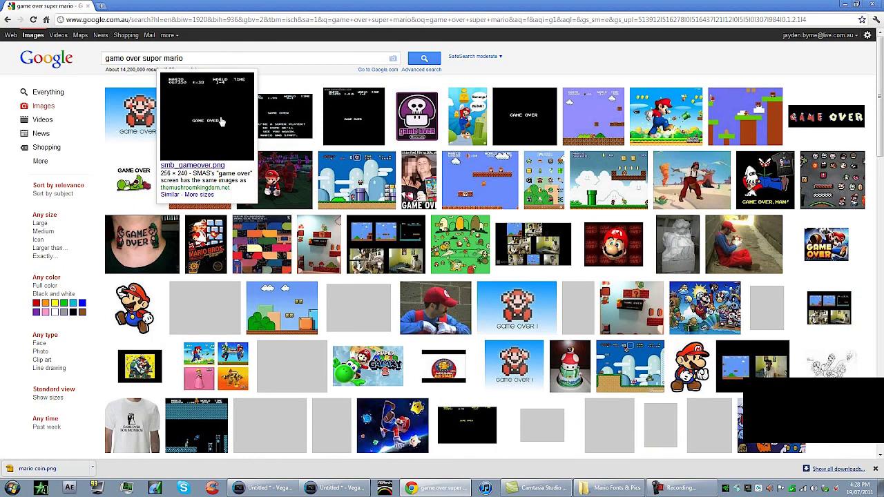
pyautogui.rightClick(222, 121)
pyautogui.click(274, 78)
pyautogui.moveTo(214, 105)
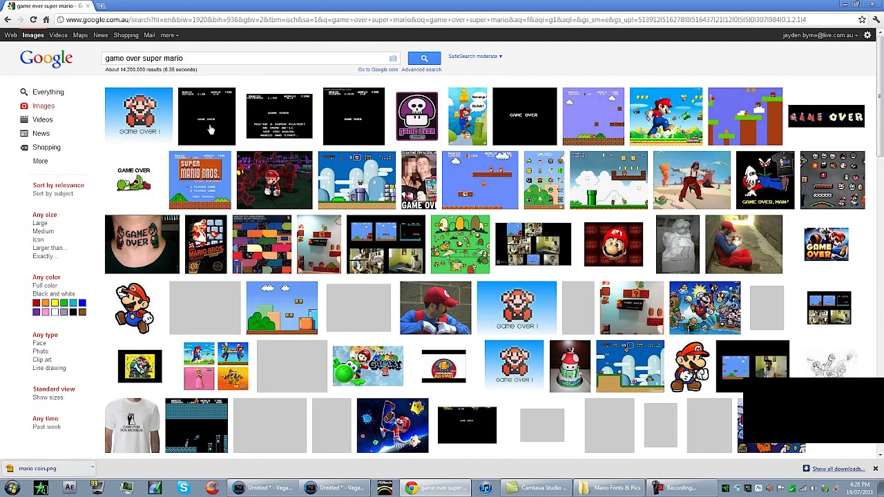
pyautogui.moveTo(361, 128)
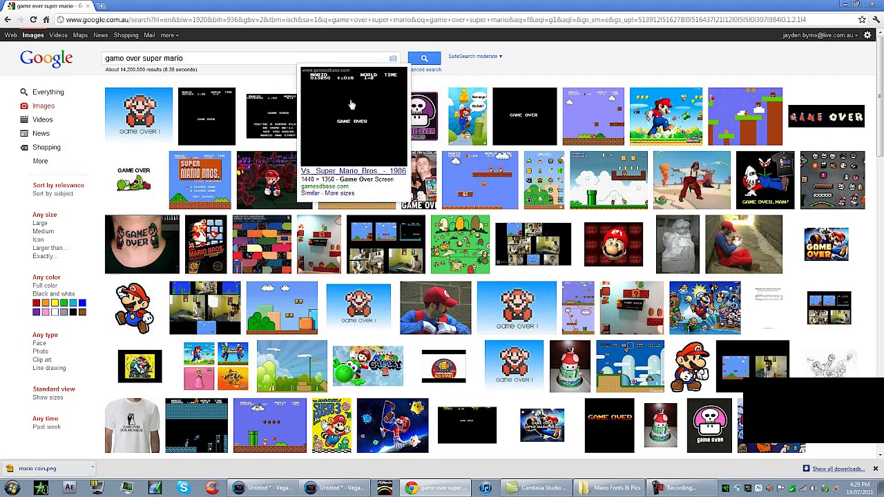
# - Switch back to Windows Explorer, return to the Mario Sounds folder and locate the Death and Game Over sounds
pyautogui.click(611, 488)
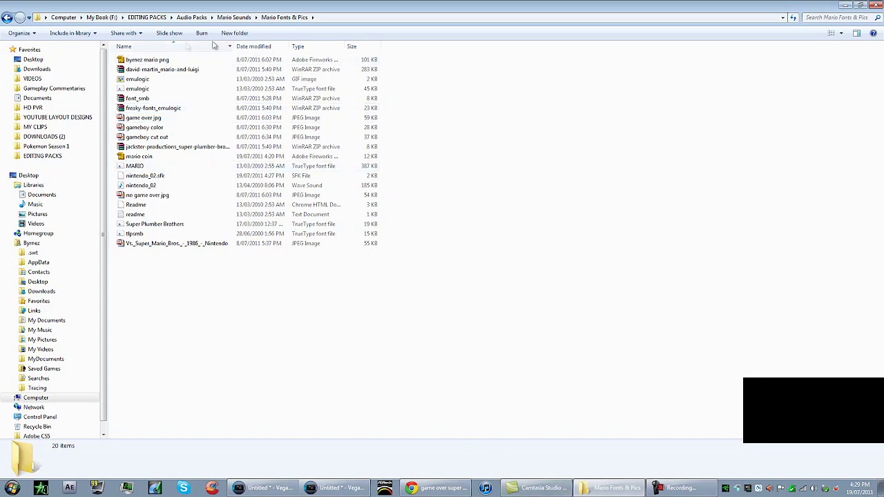
pyautogui.click(233, 17)
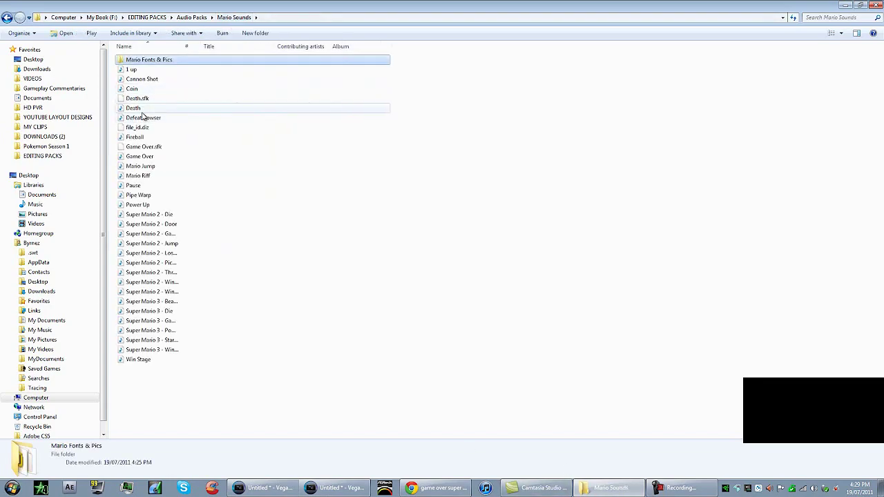
pyautogui.click(142, 111)
pyautogui.click(148, 157)
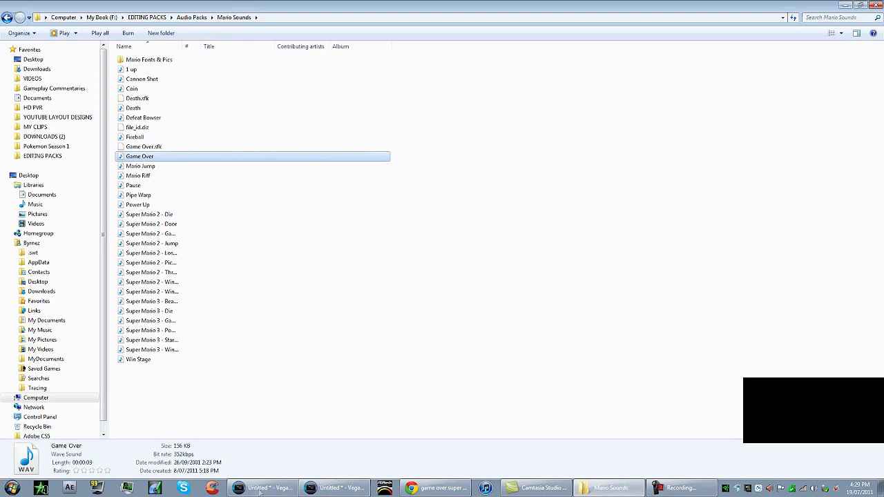
# - Switch to Vegas Pro, cut the opening off the second sound on track 6 and move the rest to about 00:00:02;27
pyautogui.moveTo(259, 492); pyautogui.dragTo(299, 434)
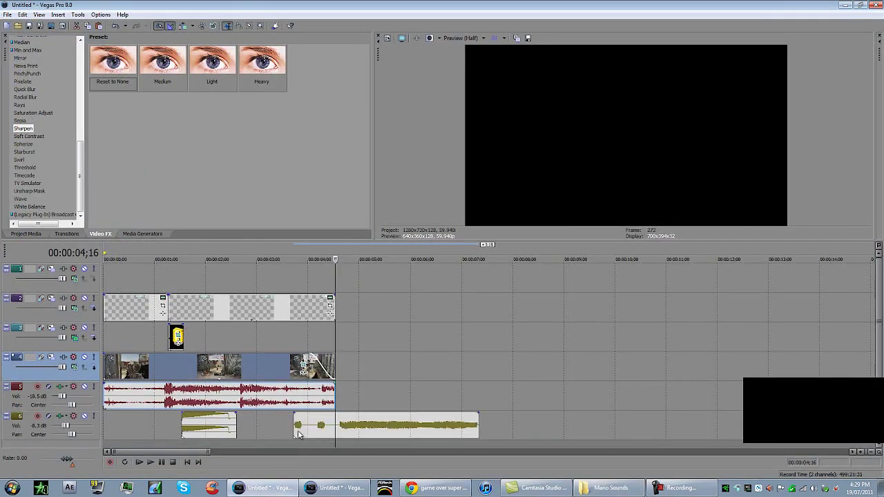
pyautogui.click(341, 426)
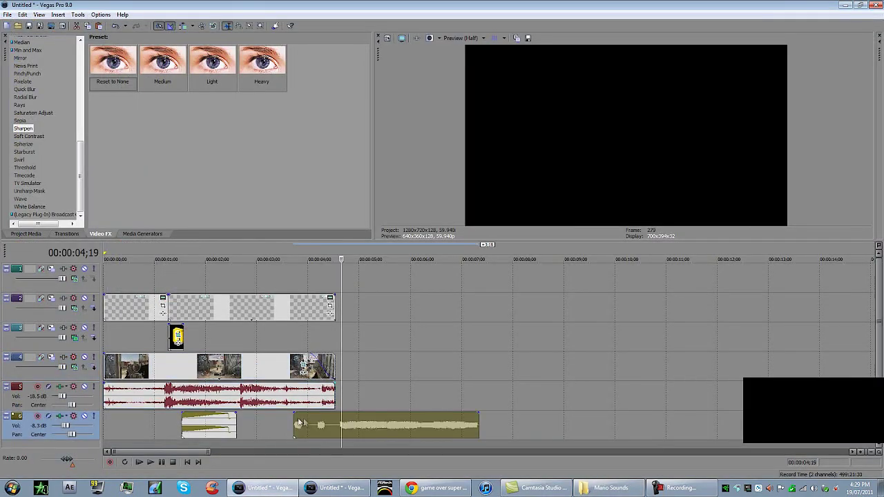
pyautogui.moveTo(336, 421); pyautogui.dragTo(297, 428)
pyautogui.press('s')
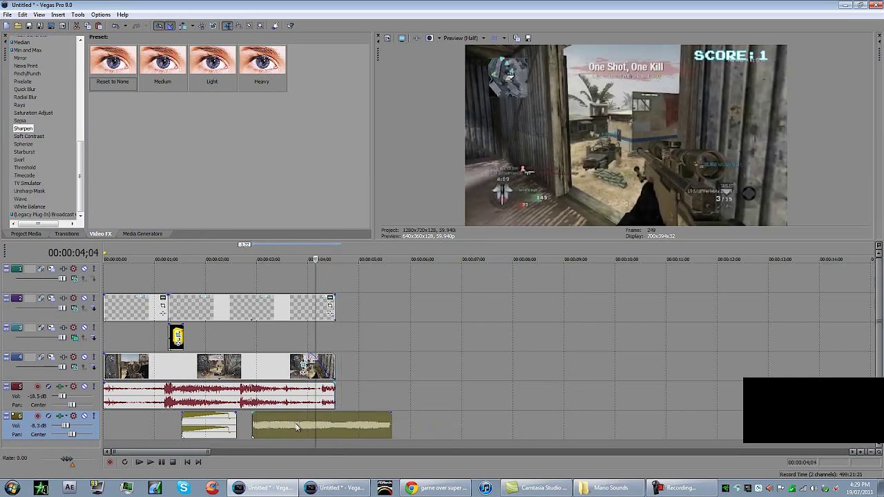
# - Check the start of the shortened sound against the gameplay and play the edit from before the kill
pyautogui.click(318, 426)
pyautogui.click(321, 426)
pyautogui.click(266, 422)
pyautogui.click(255, 417)
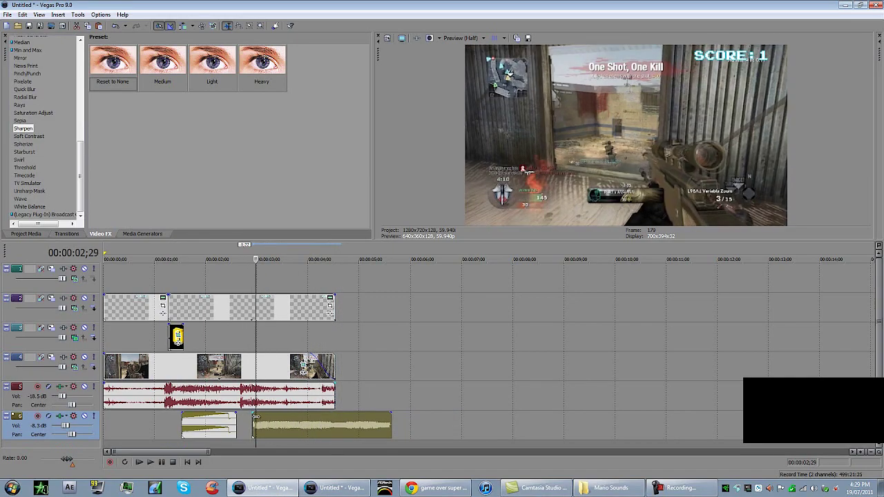
pyautogui.moveTo(256, 417); pyautogui.dragTo(244, 418)
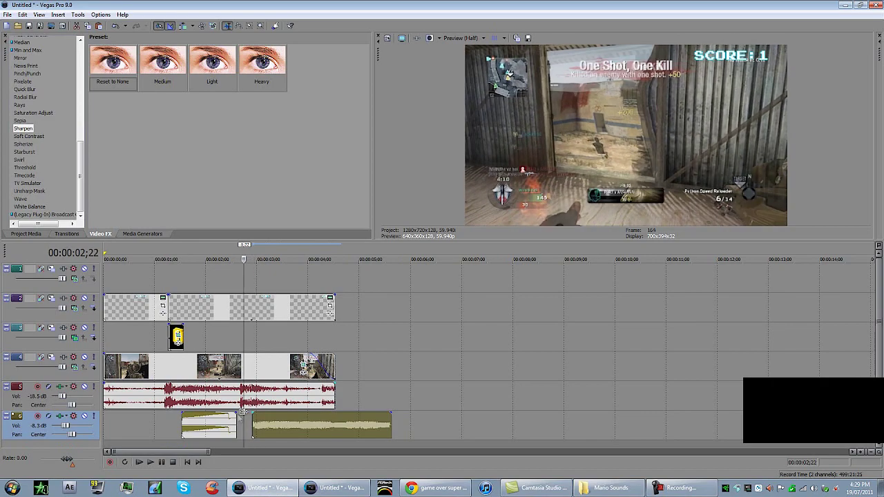
pyautogui.click(137, 422)
pyautogui.click(150, 462)
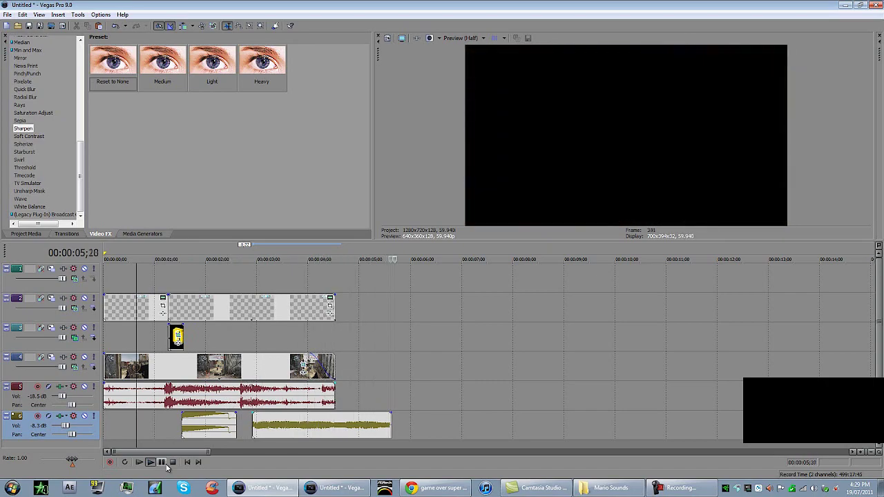
pyautogui.click(161, 463)
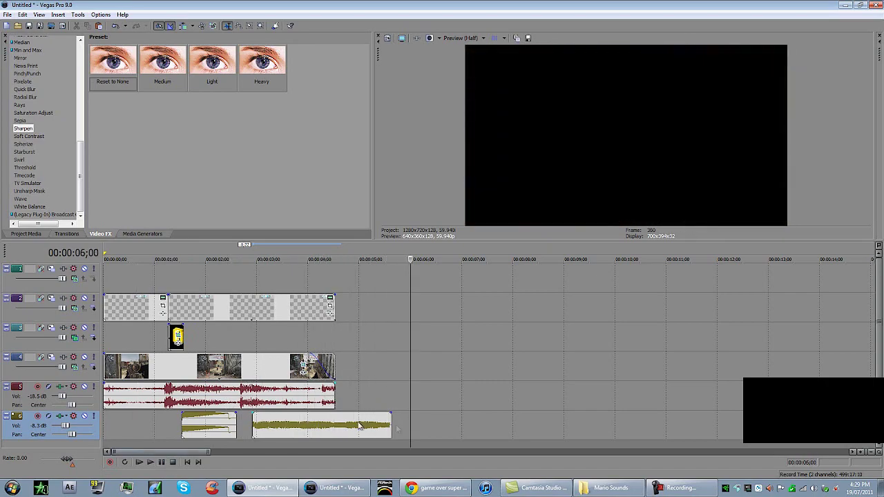
# - Extend the gameplay clip and the second score text event to the end of the last sound at about 00:00:05;19
pyautogui.moveTo(335, 366); pyautogui.dragTo(388, 376)
pyautogui.click(370, 367)
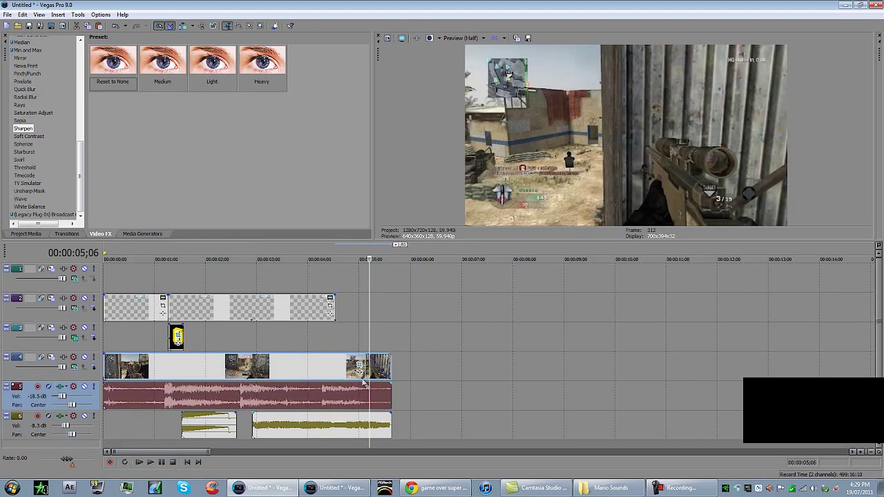
pyautogui.click(347, 363)
pyautogui.moveTo(337, 308); pyautogui.dragTo(389, 309)
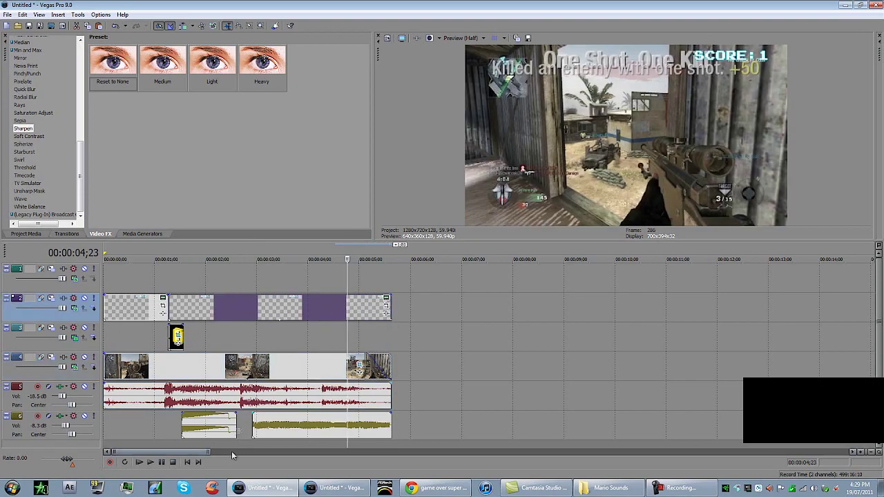
# - Return to the project start and check the frames around the kill, the coin's appearance and the start of the coin sound
pyautogui.click(187, 462)
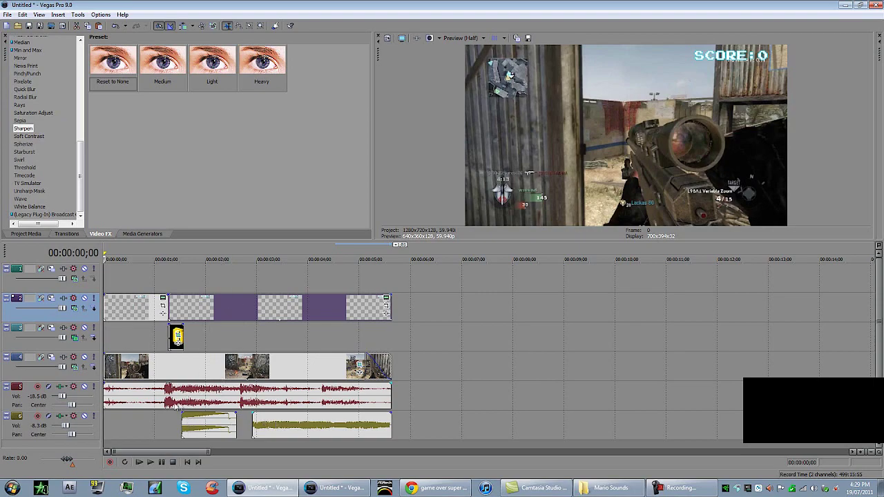
pyautogui.click(161, 425)
pyautogui.click(169, 426)
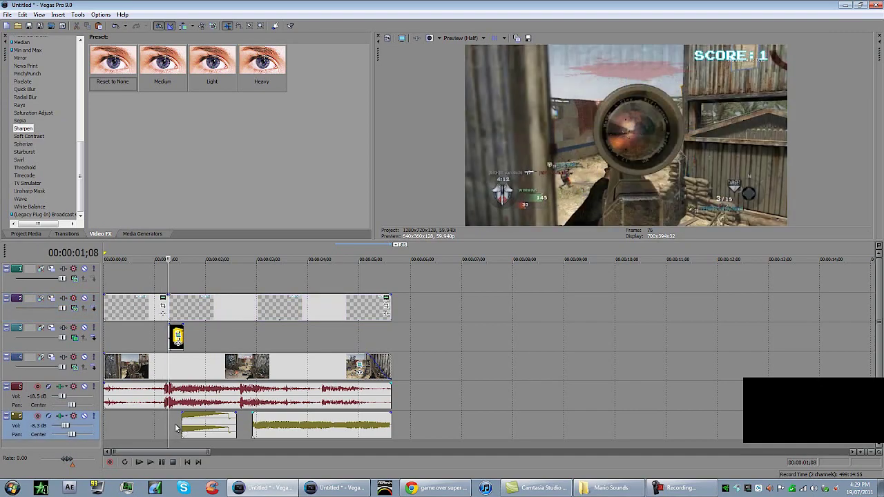
pyautogui.click(175, 424)
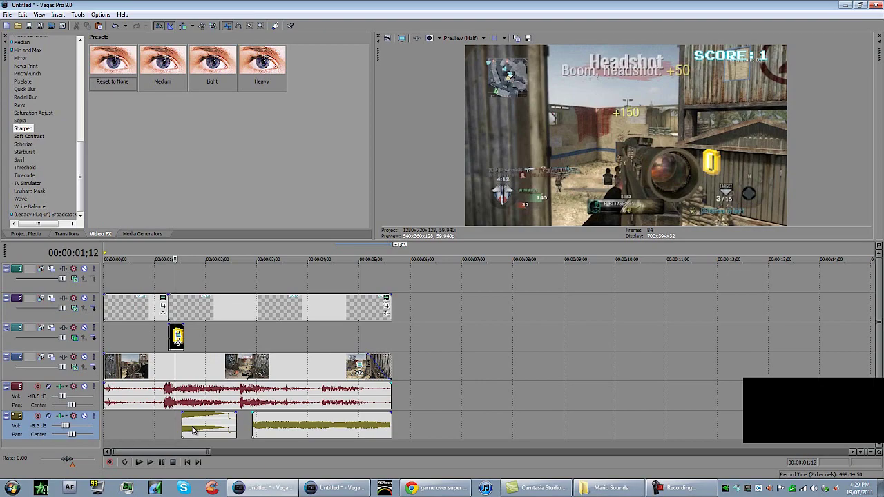
pyautogui.click(194, 430)
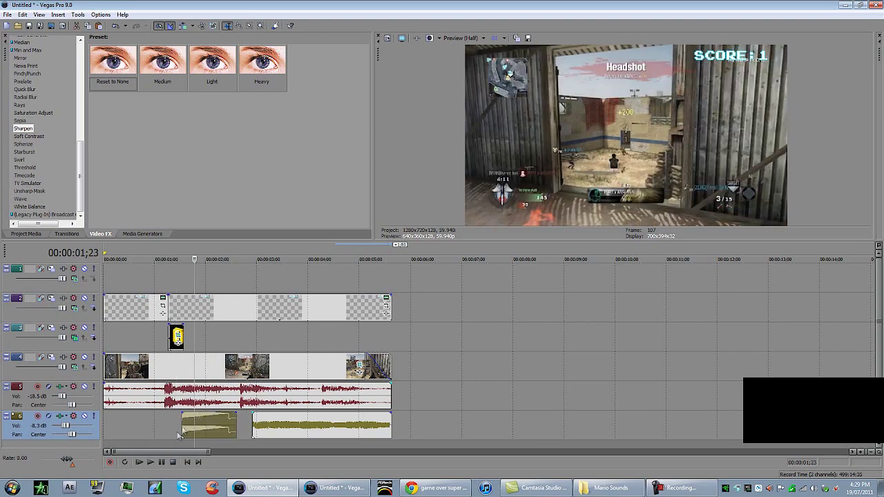
pyautogui.click(181, 427)
pyautogui.click(164, 406)
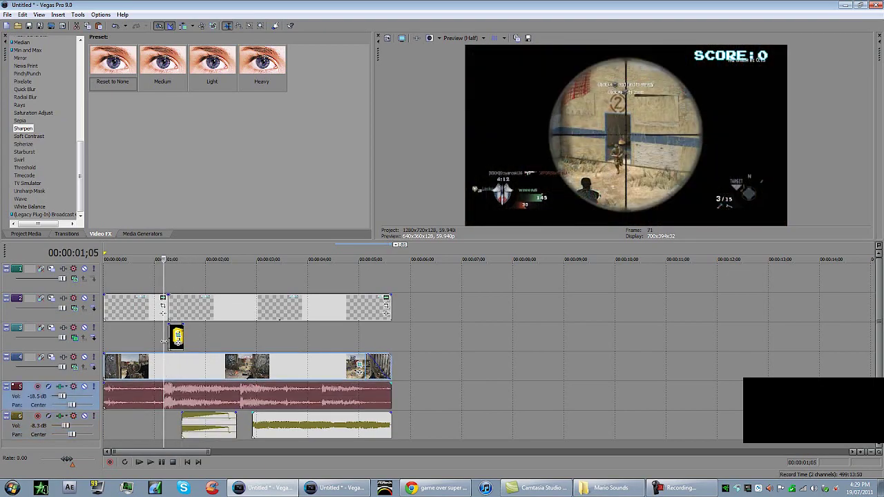
# - Open the coin event's Pan/Crop settings to view its position keyframes and close them
pyautogui.click(176, 339)
pyautogui.click(181, 328)
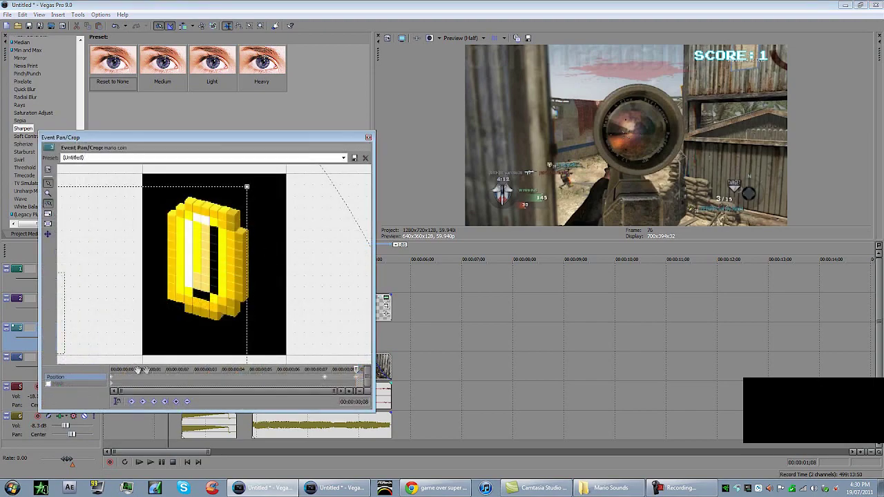
pyautogui.click(369, 139)
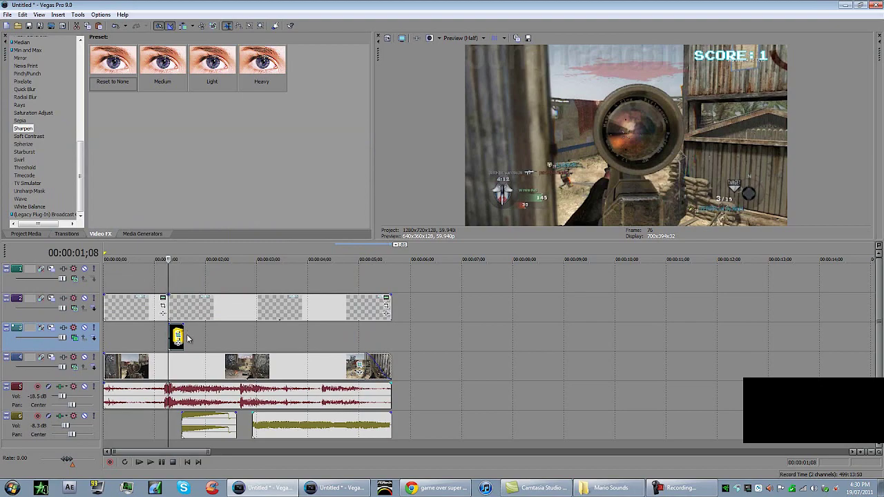
pyautogui.scroll(4, 239, 389)
pyautogui.scroll(-4, 239, 389)
# - Review the kill, the coin sound's start and both ends of the last sound, and return to the project start
pyautogui.click(140, 423)
pyautogui.click(168, 425)
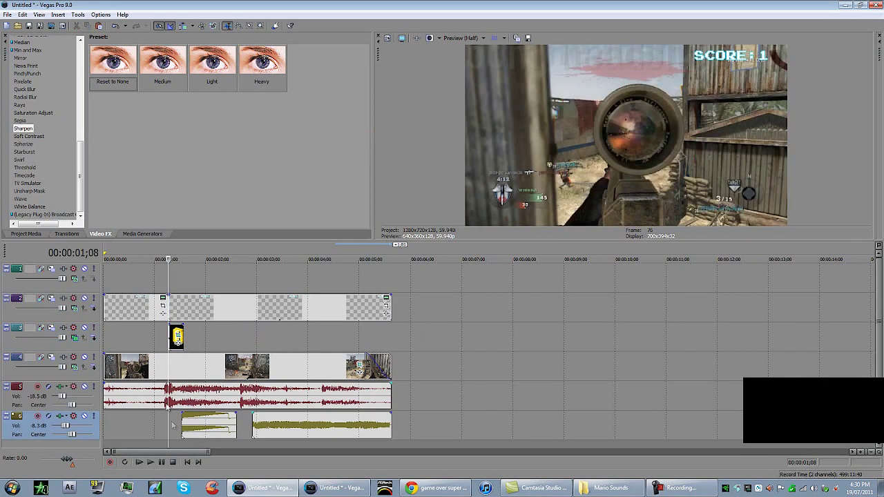
pyautogui.click(181, 423)
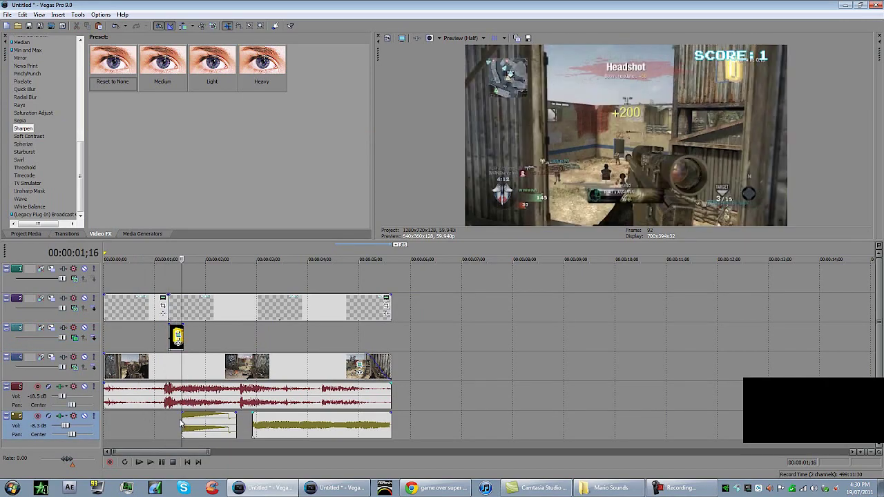
pyautogui.click(253, 425)
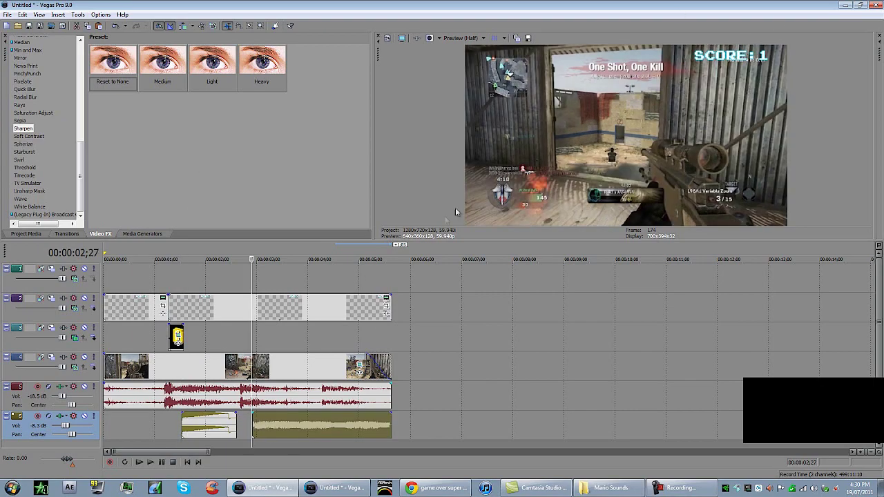
pyautogui.click(376, 431)
pyautogui.click(391, 426)
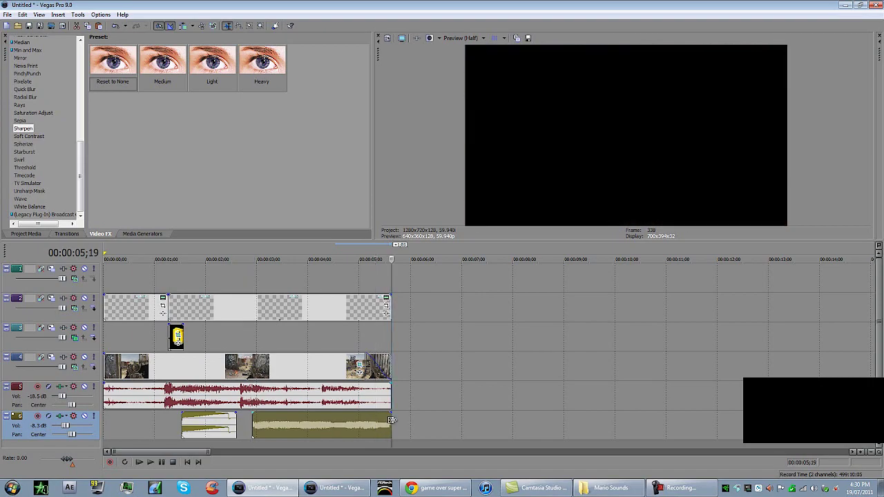
pyautogui.click(187, 462)
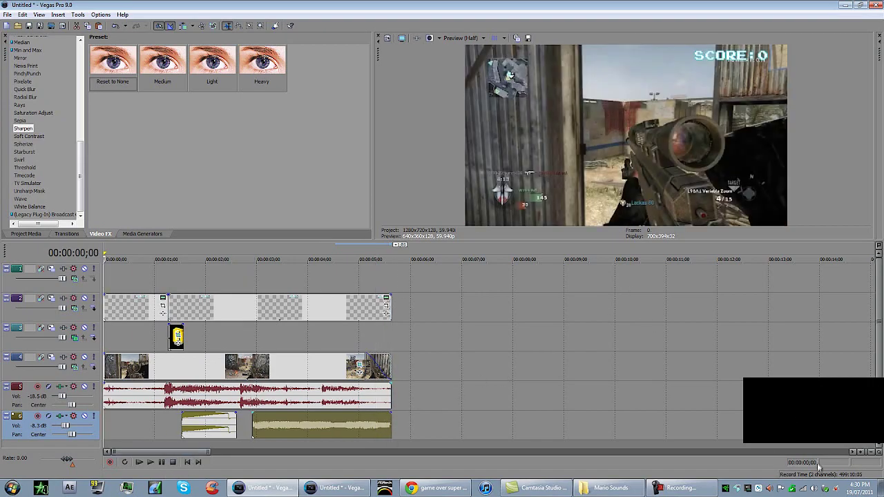